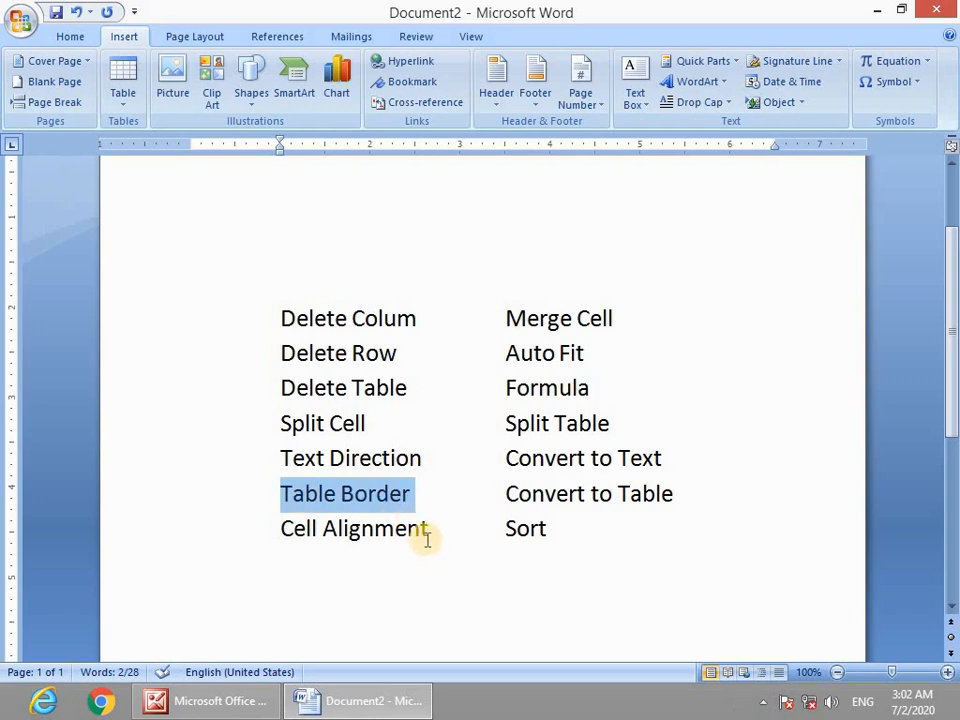
# Highlight Cell Alignment in the feature list.
pyautogui.moveTo(431, 531); pyautogui.dragTo(280, 530)
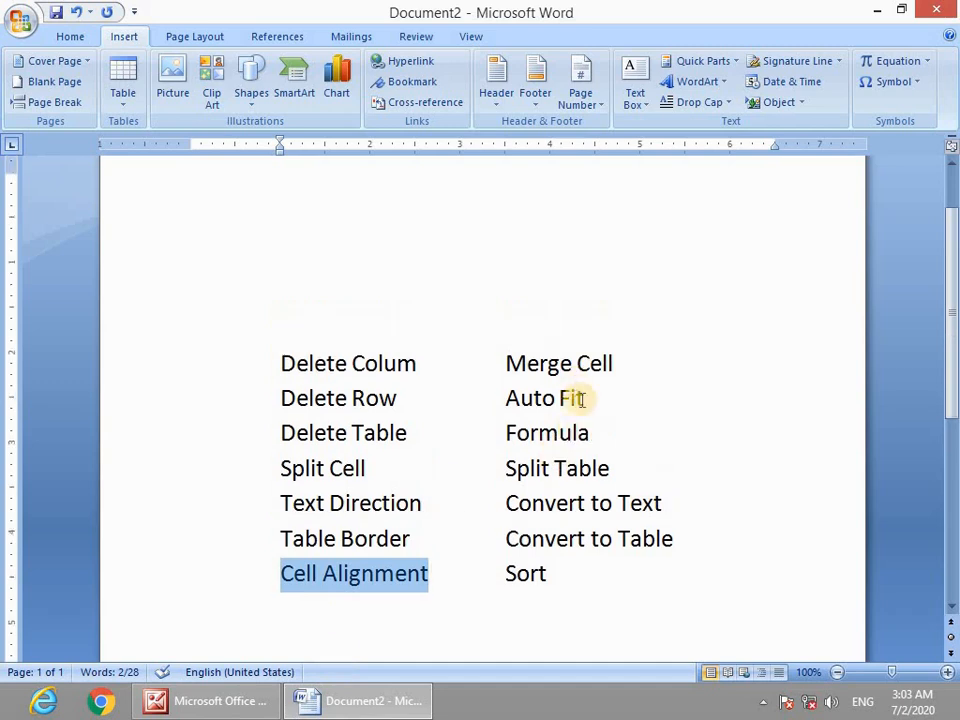
pyautogui.scroll(1, 574, 390)
pyautogui.moveTo(618, 368); pyautogui.dragTo(506, 369)
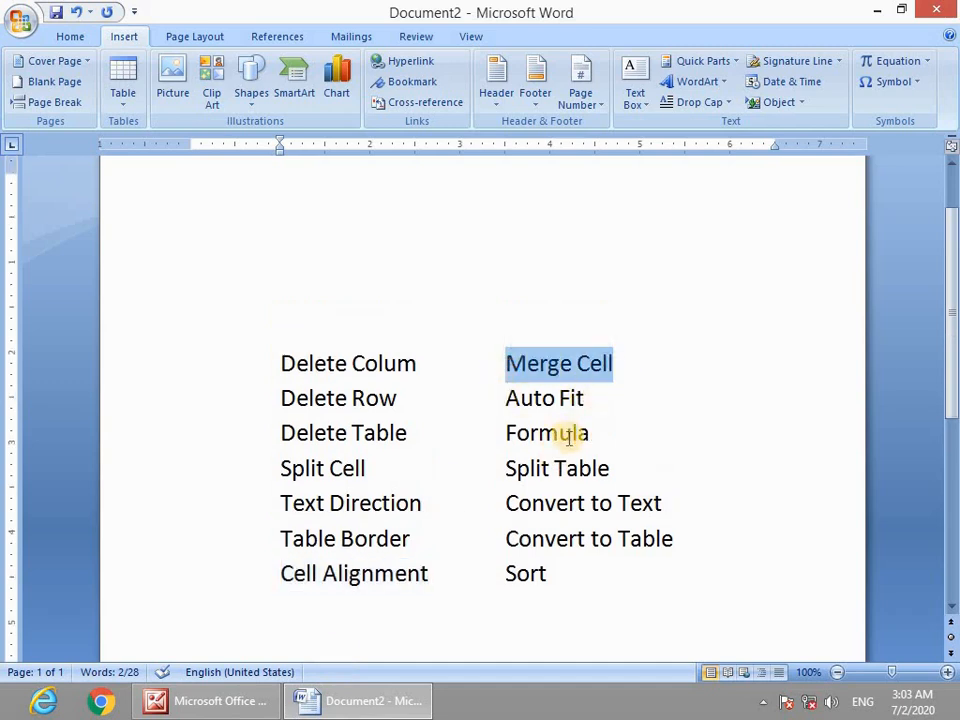
pyautogui.scroll(2, 580, 470)
pyautogui.moveTo(592, 497); pyautogui.dragTo(514, 489)
pyautogui.scroll(-1, 566, 521)
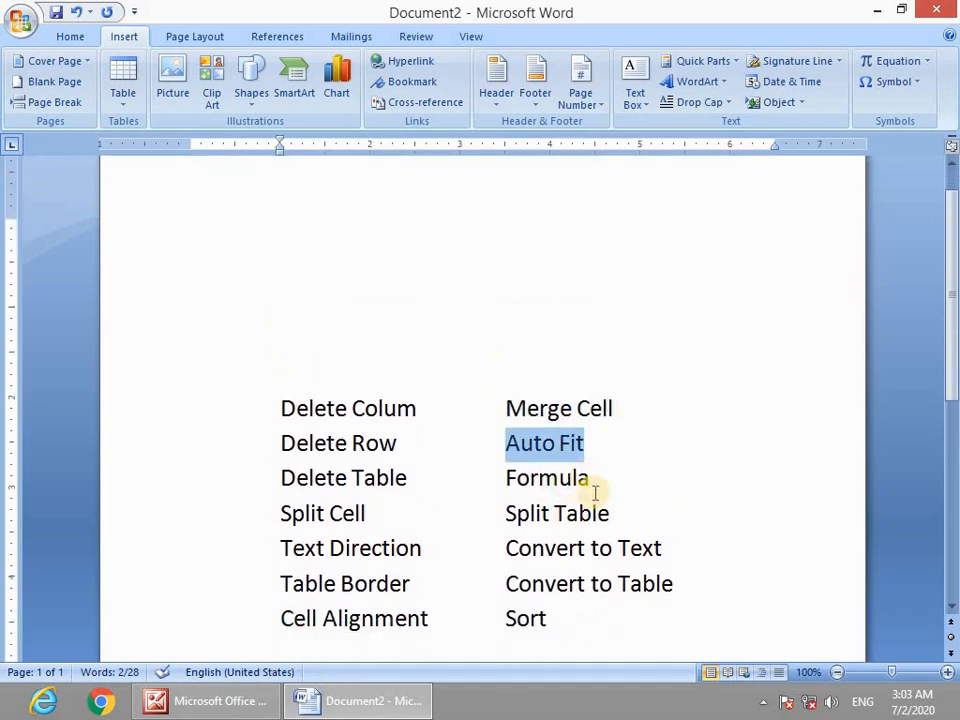
pyautogui.moveTo(591, 486); pyautogui.dragTo(610, 514)
# Highlight Convert to Text and Sort, leaving the insertion point before Sort.
pyautogui.moveTo(508, 553); pyautogui.dragTo(648, 558)
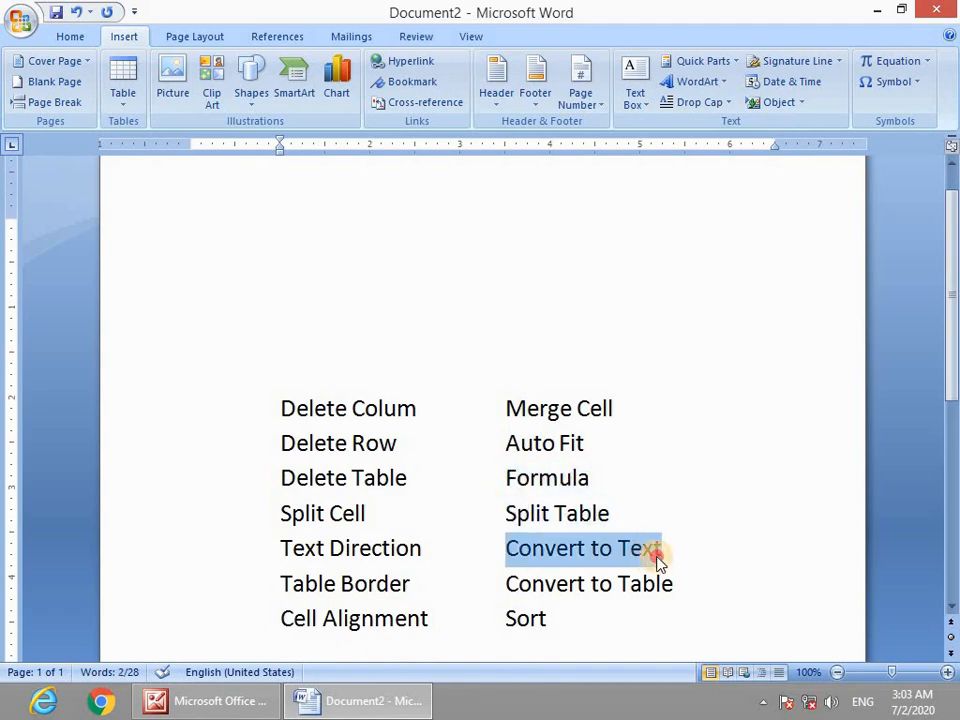
pyautogui.moveTo(507, 583); pyautogui.dragTo(674, 590)
pyautogui.scroll(-2, 555, 574)
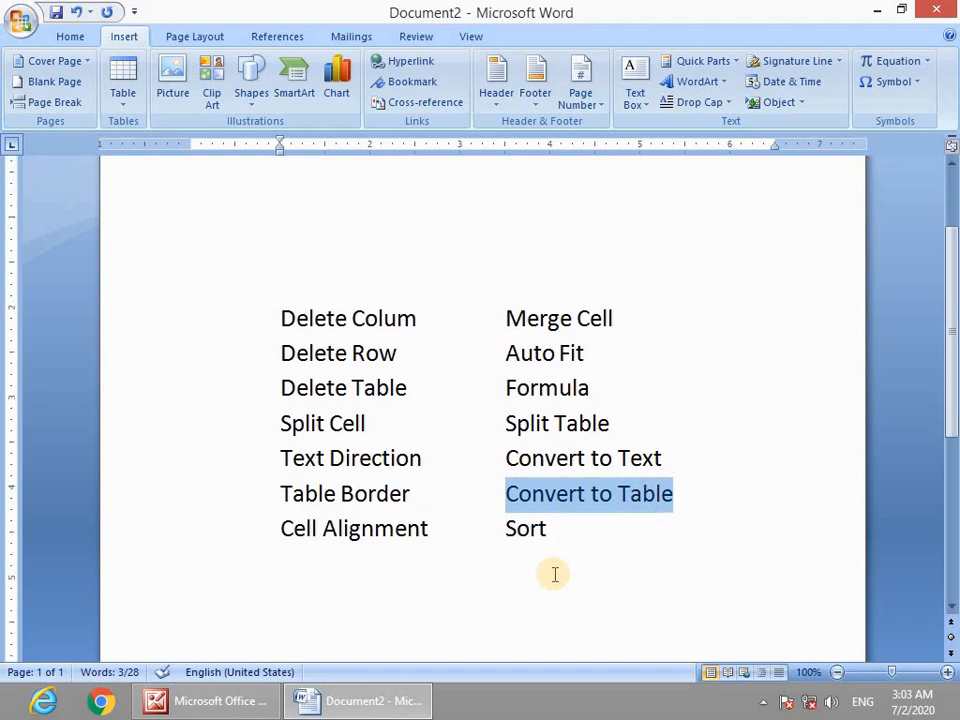
pyautogui.moveTo(545, 528); pyautogui.dragTo(518, 529)
pyautogui.click(510, 533)
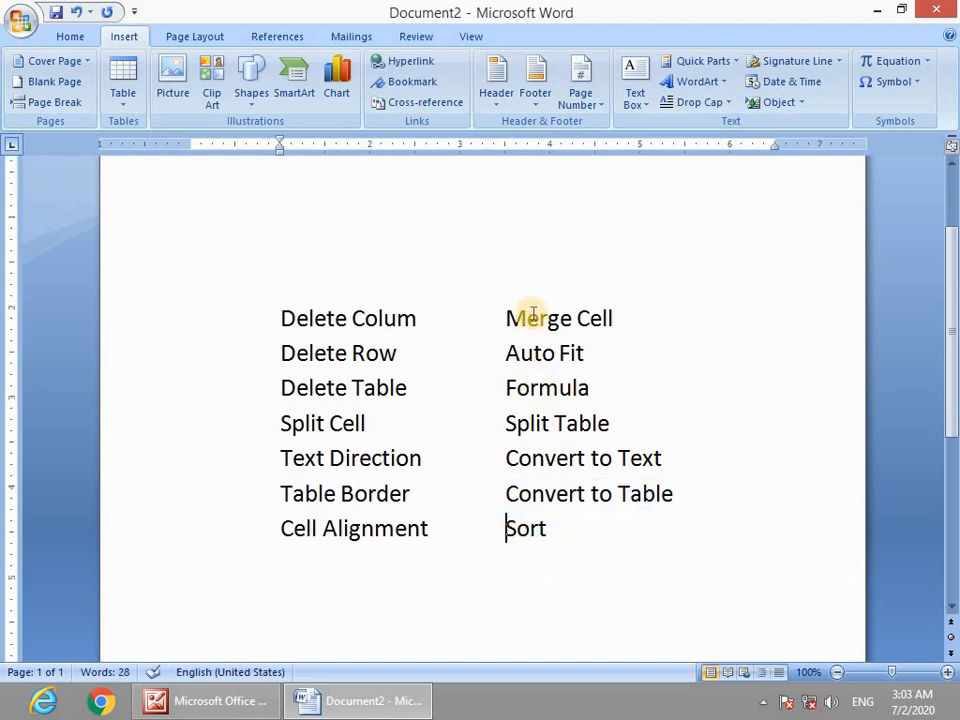
pyautogui.scroll(3, 557, 531)
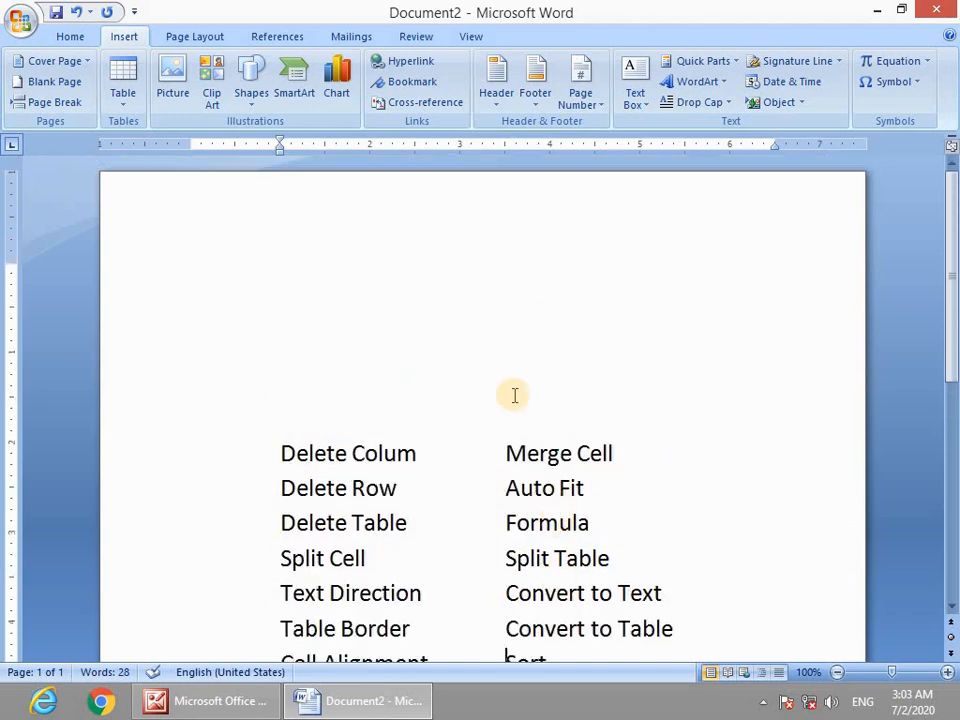
# Insert an empty 8-column, 6-row table from the Table grid.
pyautogui.click(128, 104)
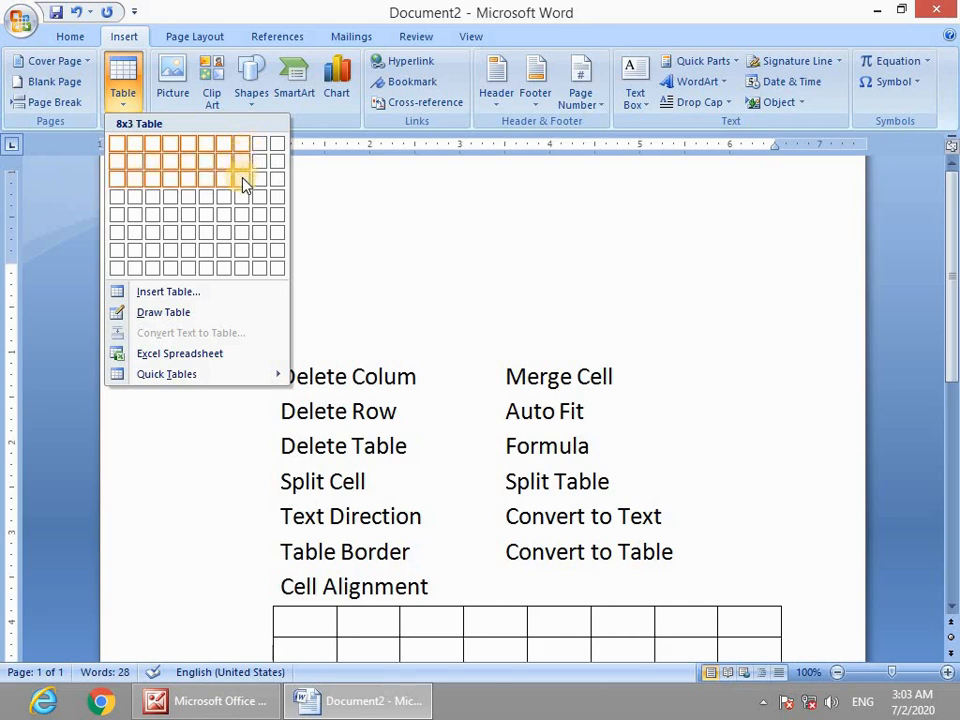
pyautogui.click(245, 240)
pyautogui.scroll(-7, 375, 480)
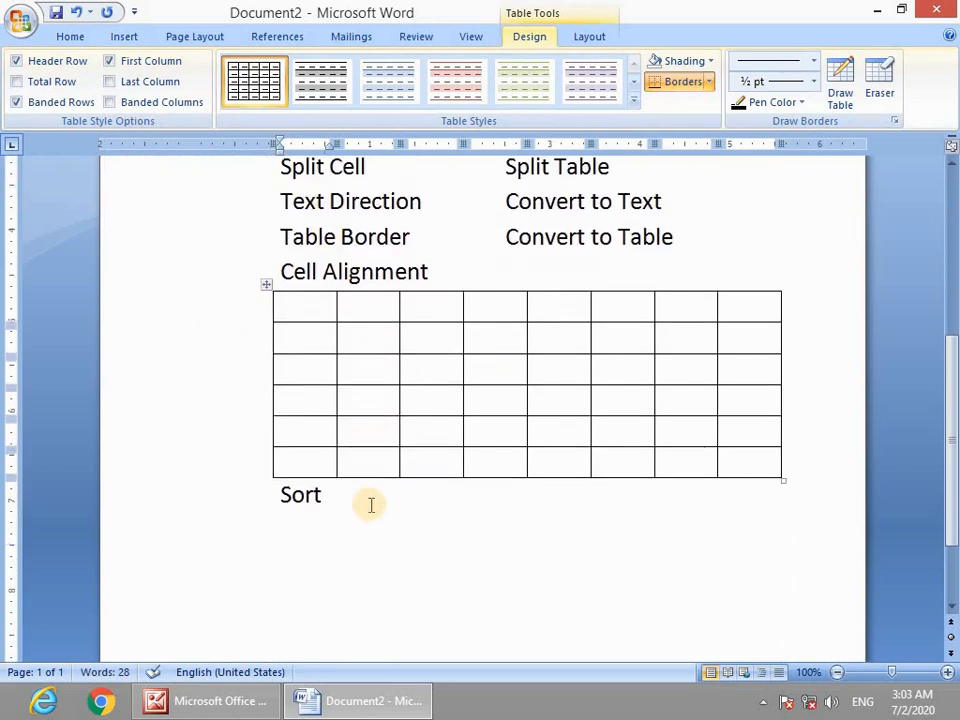
pyautogui.scroll(2, 390, 480)
pyautogui.scroll(4, 429, 450)
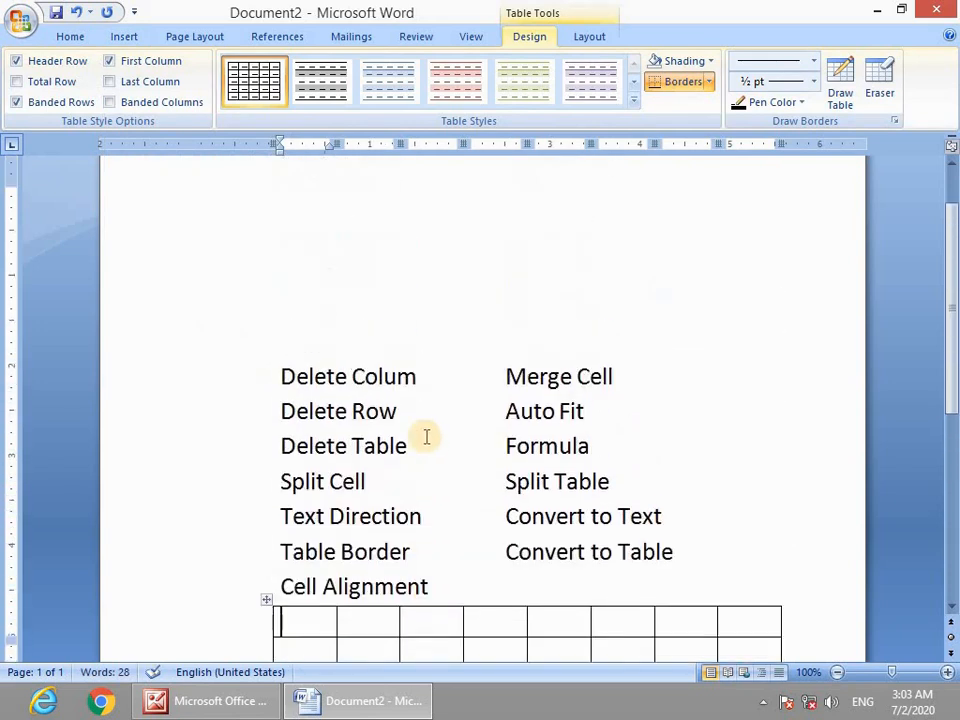
pyautogui.scroll(-1, 426, 437)
pyautogui.scroll(-1, 429, 447)
# Drag the whole table to the top of the page, above the feature list.
pyautogui.click(508, 478)
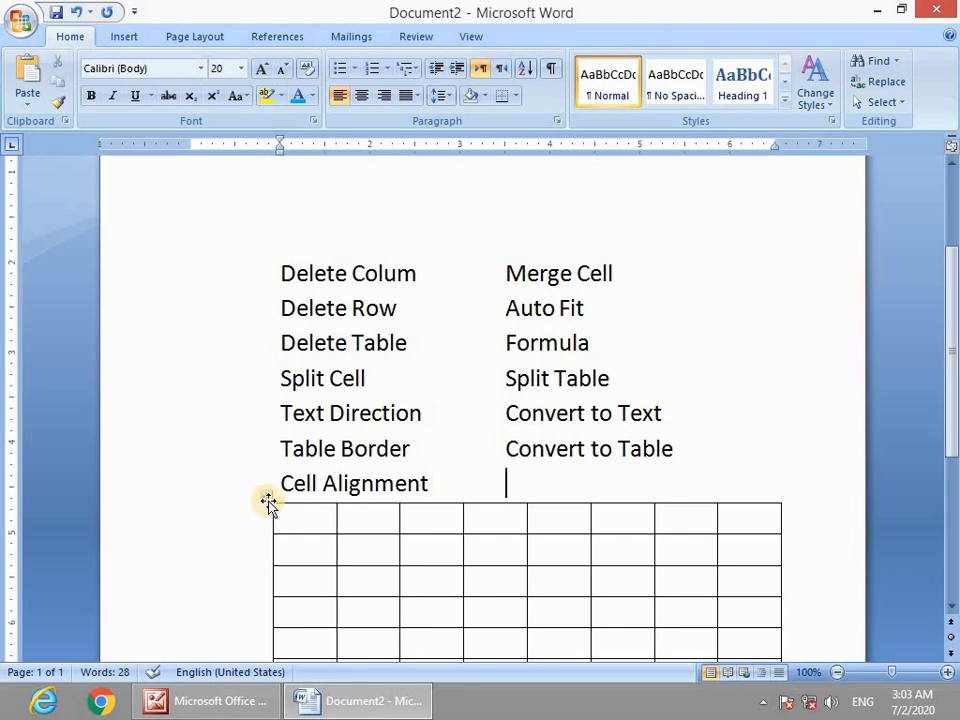
pyautogui.click(375, 521)
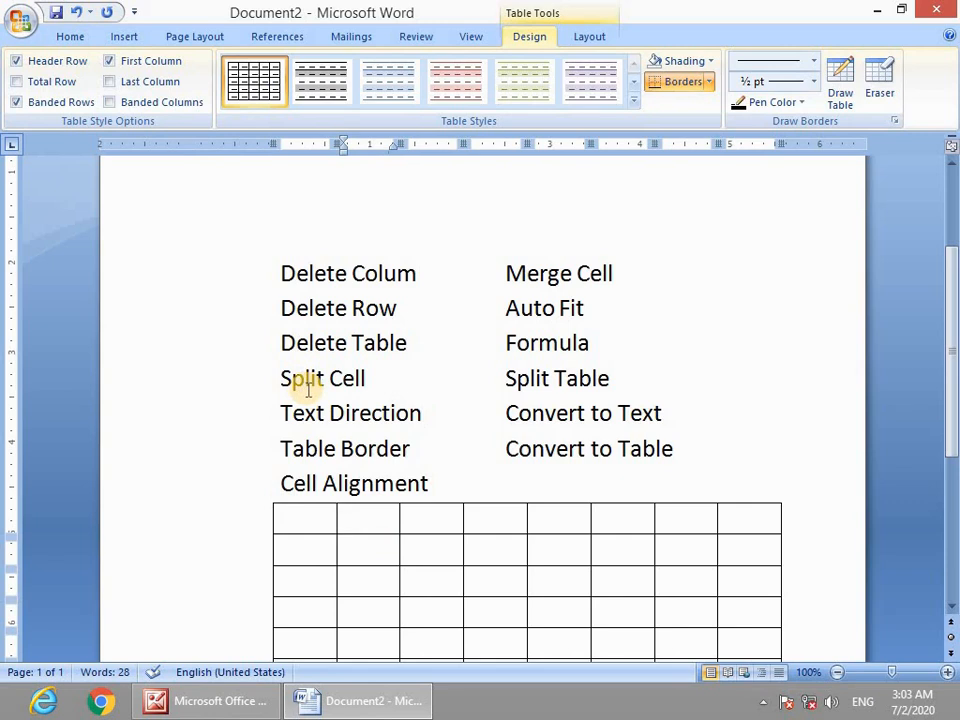
pyautogui.click(289, 516)
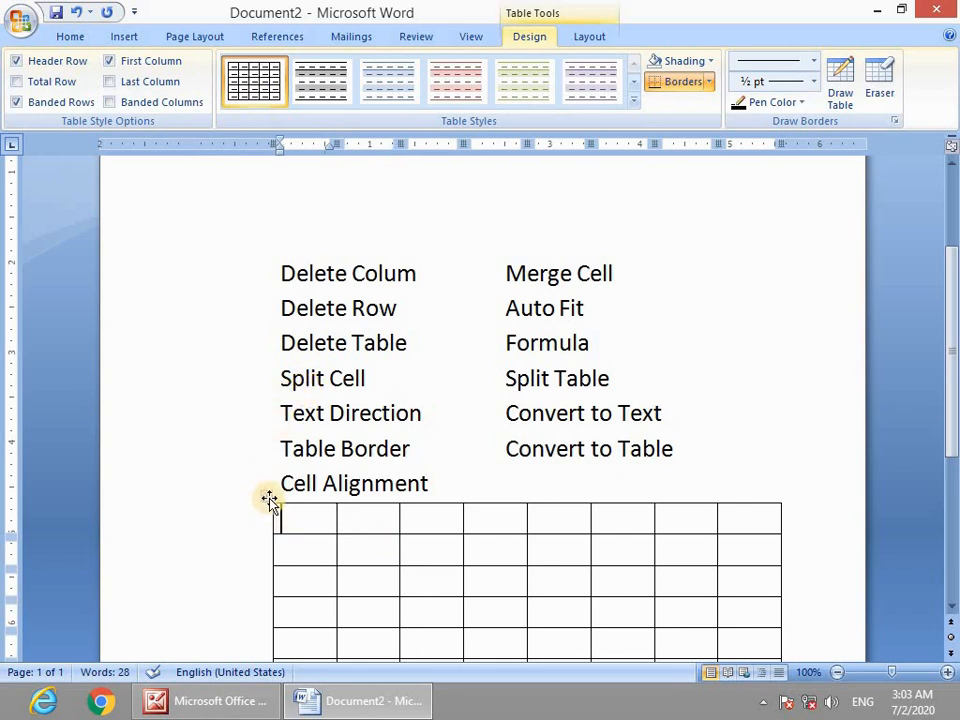
pyautogui.click(269, 497)
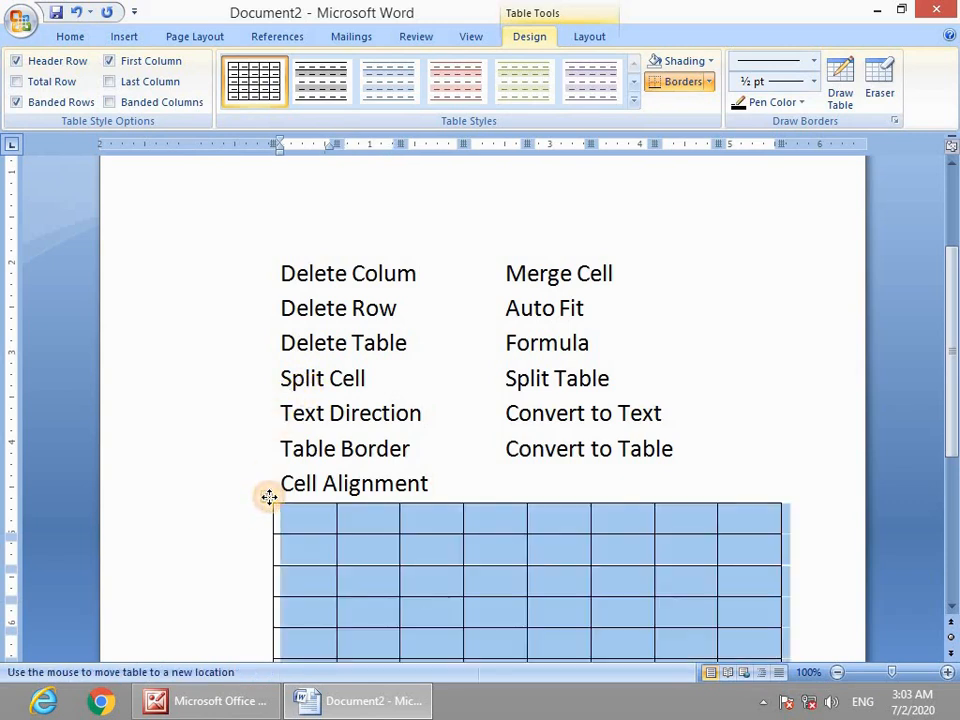
pyautogui.moveTo(269, 497)
pyautogui.mouseDown()
pyautogui.moveTo(232, 158)
pyautogui.moveTo(229, 214)
pyautogui.mouseUp()
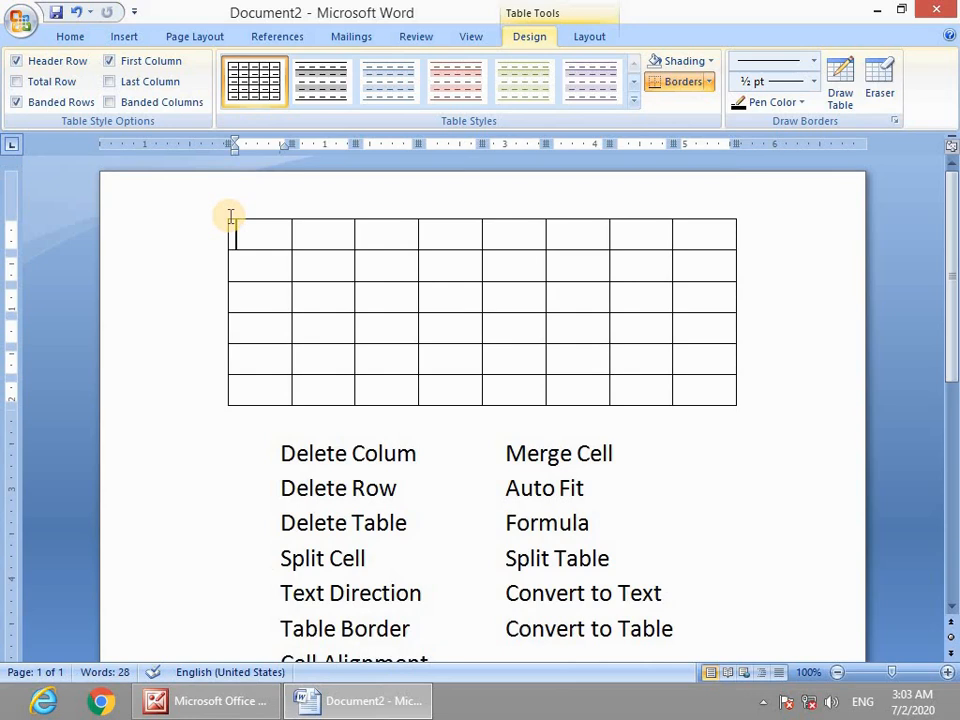
pyautogui.click(309, 236)
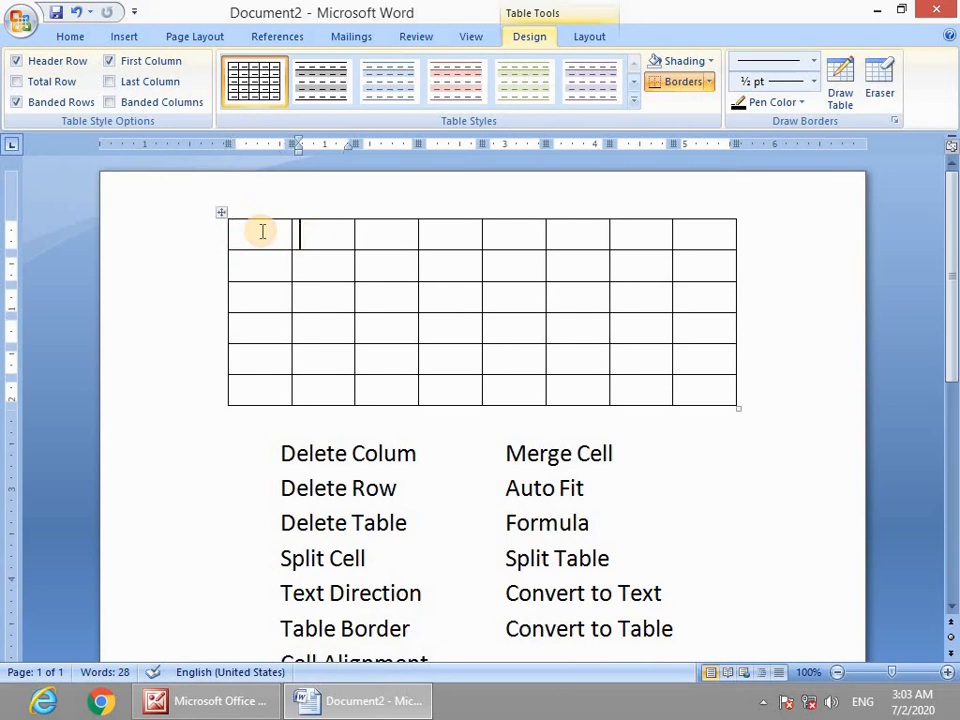
pyautogui.scroll(-4, 309, 425)
pyautogui.scroll(-5, 310, 445)
pyautogui.scroll(9, 311, 343)
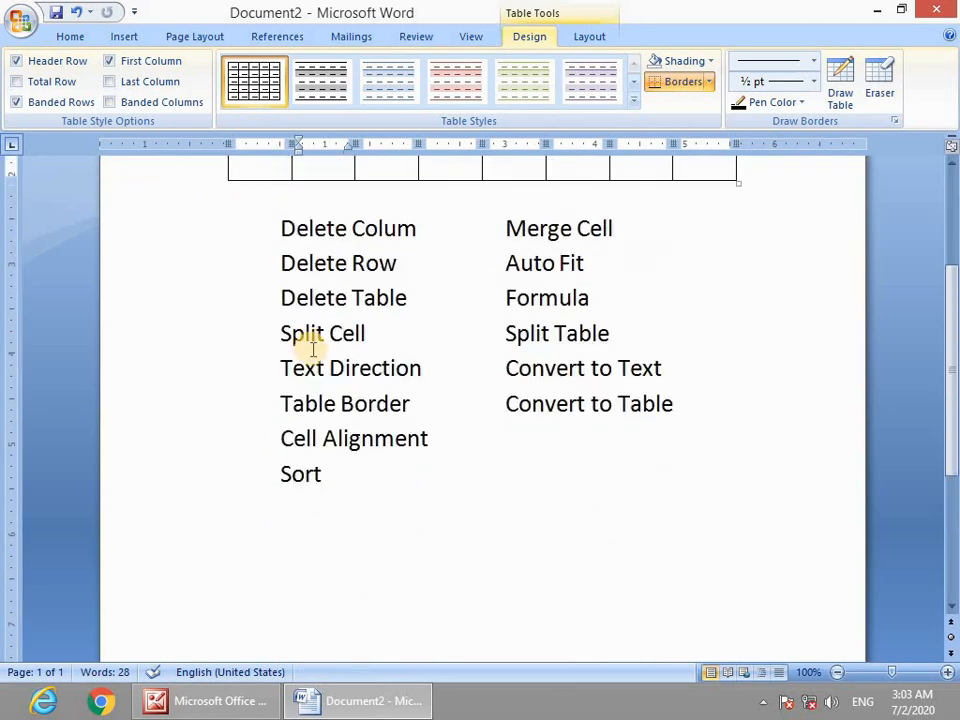
pyautogui.moveTo(221, 212); pyautogui.dragTo(227, 371)
pyautogui.scroll(5, 265, 448)
pyautogui.scroll(-3, 266, 445)
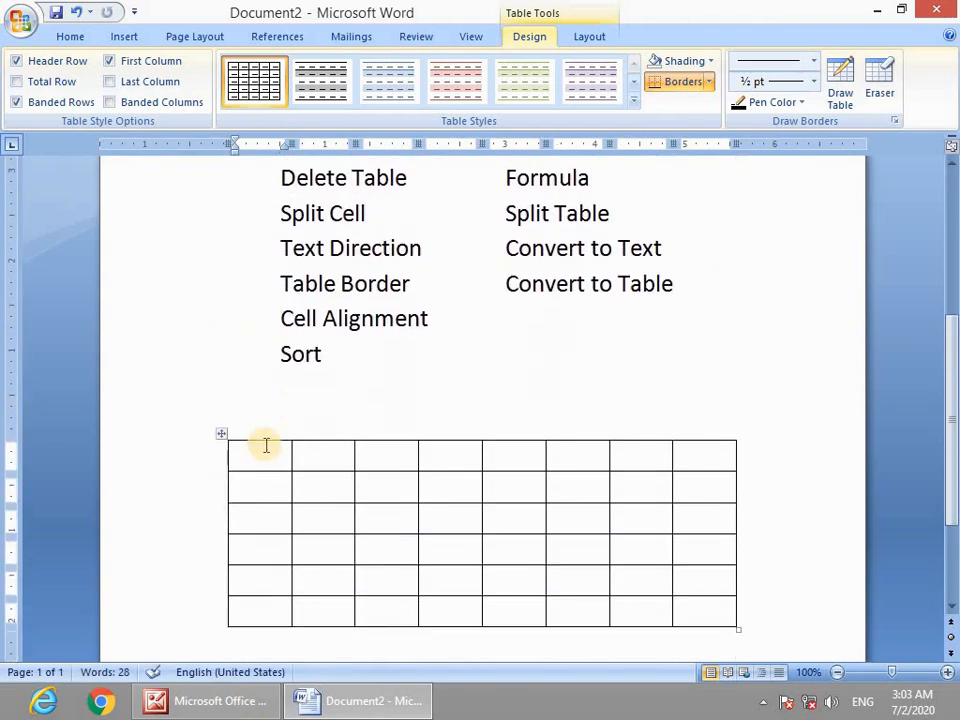
pyautogui.scroll(2, 216, 535)
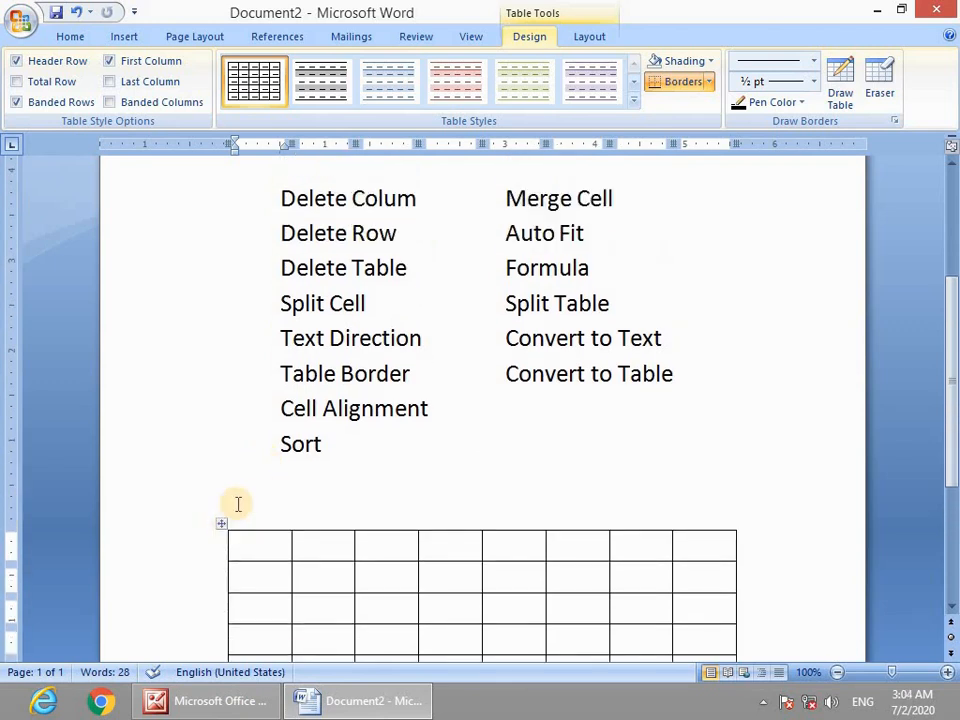
pyautogui.scroll(-1, 230, 504)
pyautogui.scroll(1, 213, 485)
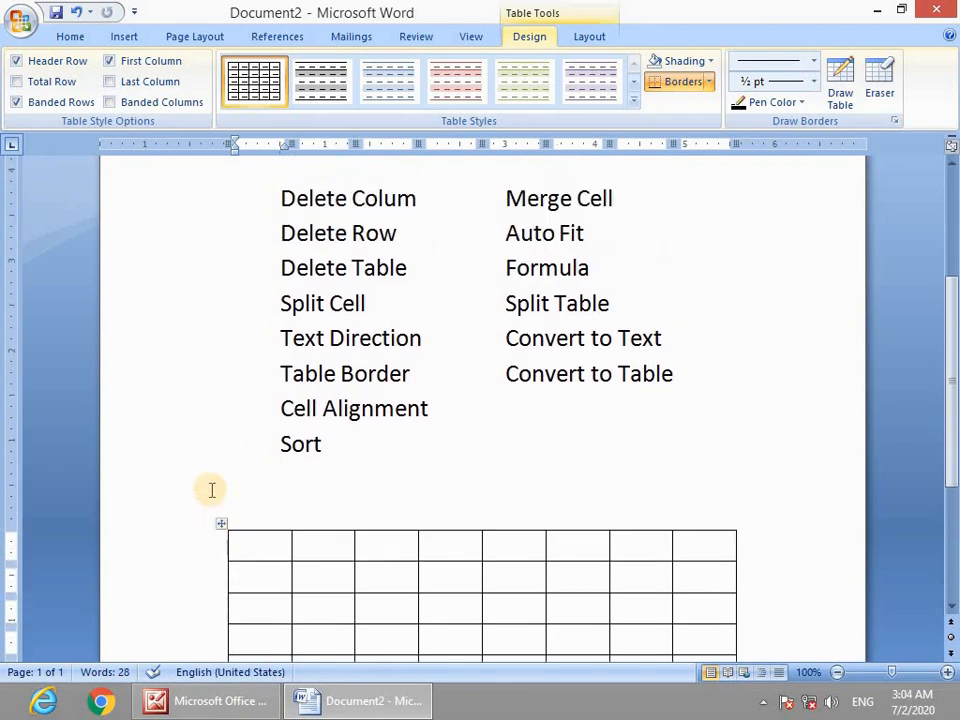
pyautogui.scroll(1, 214, 520)
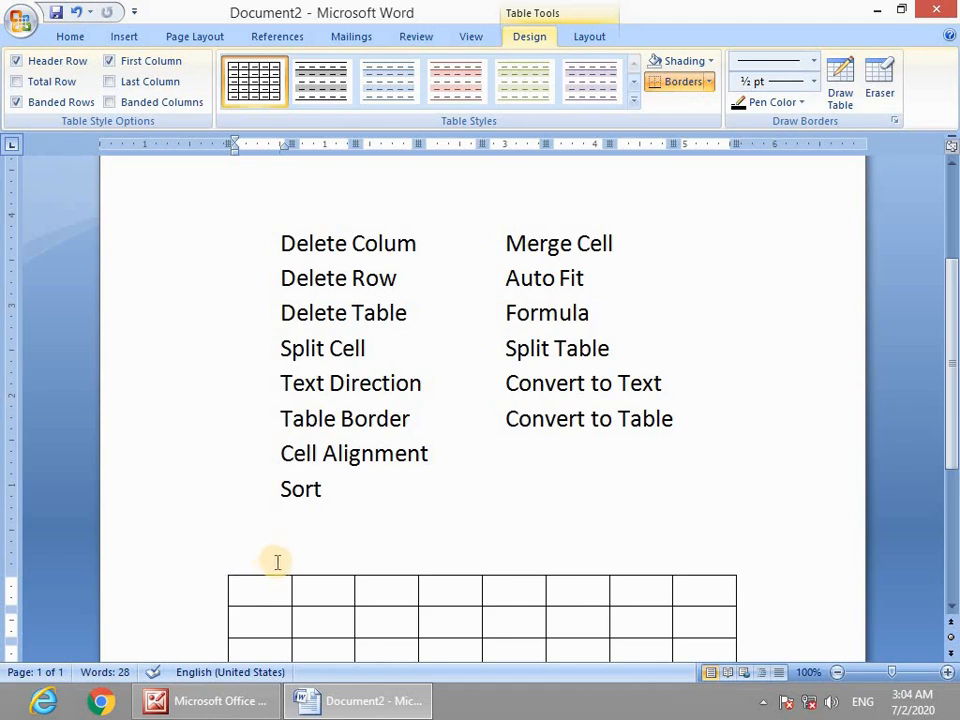
pyautogui.scroll(2, 279, 570)
pyautogui.scroll(-5, 270, 570)
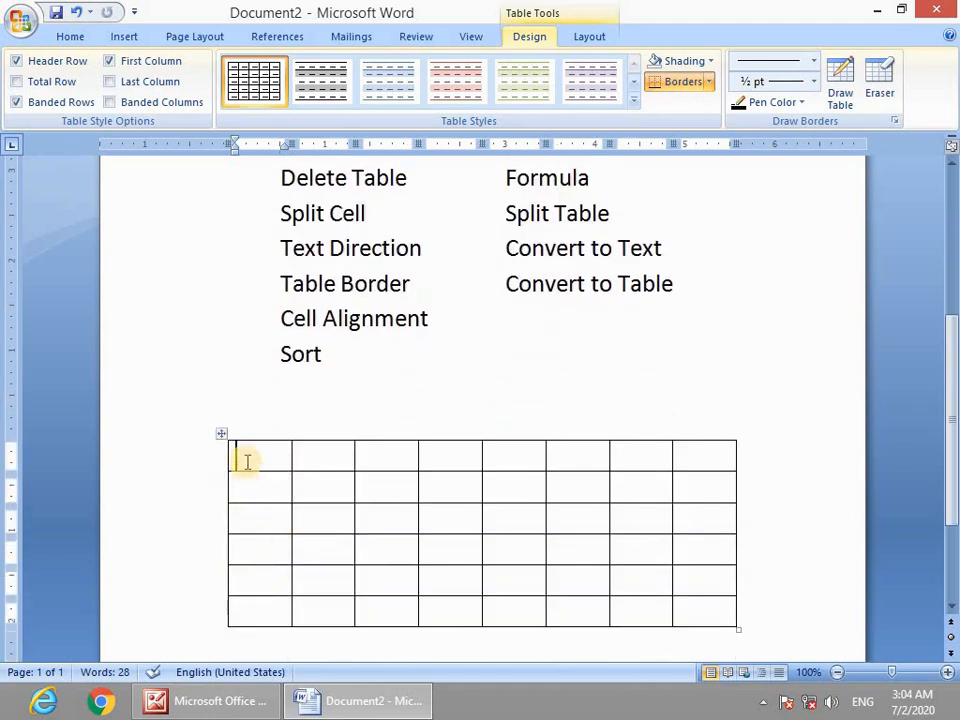
pyautogui.scroll(2, 243, 465)
pyautogui.moveTo(234, 455); pyautogui.dragTo(306, 581)
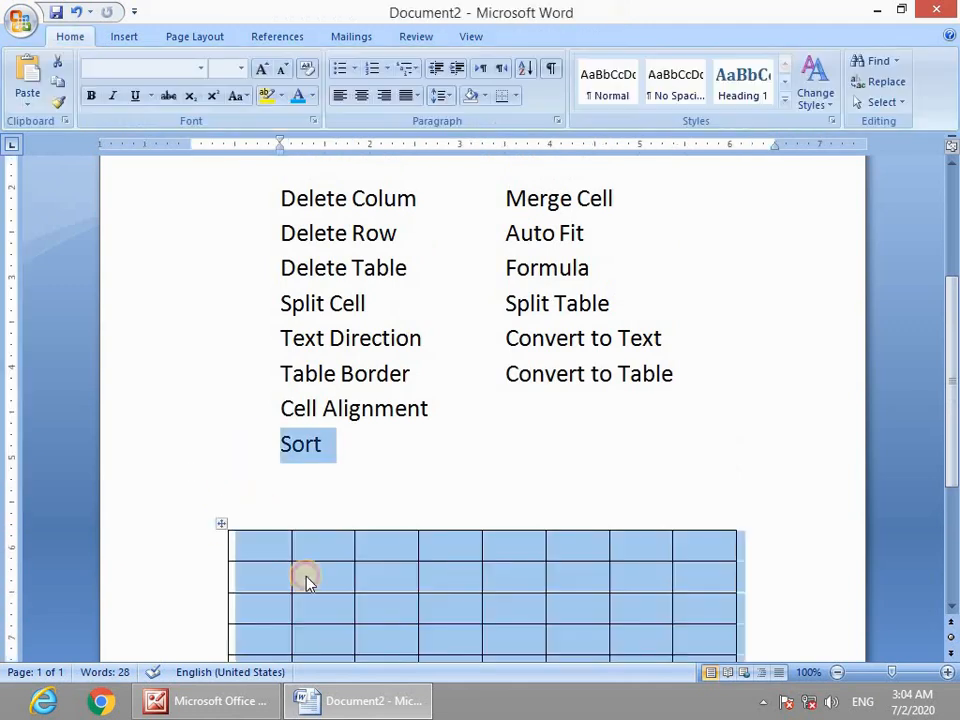
pyautogui.click(306, 581)
pyautogui.moveTo(222, 524); pyautogui.dragTo(227, 205)
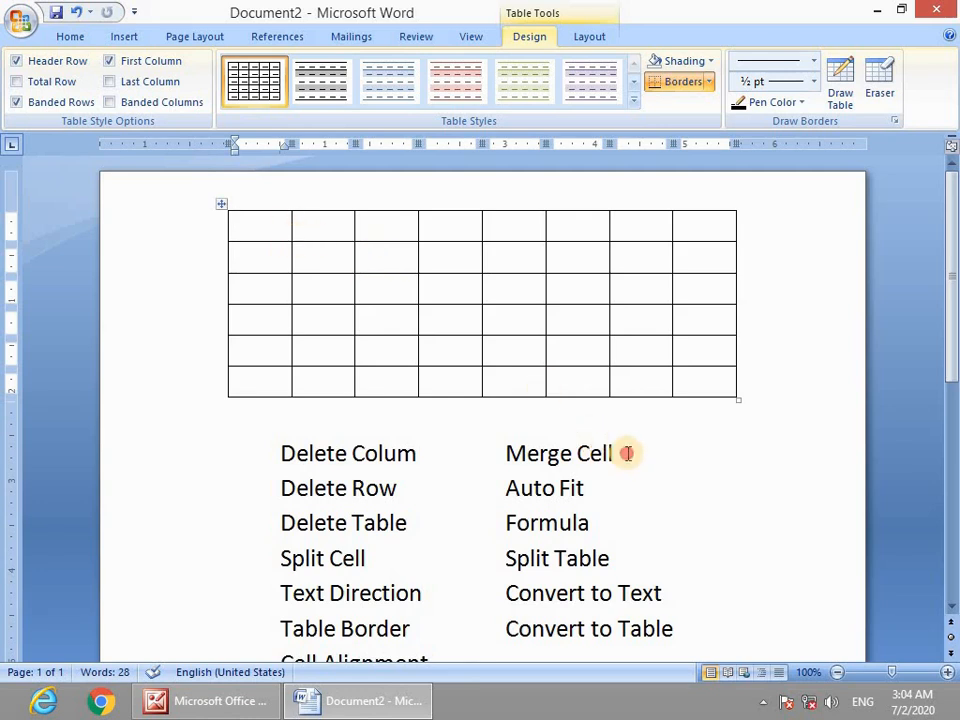
pyautogui.moveTo(627, 453); pyautogui.dragTo(506, 465)
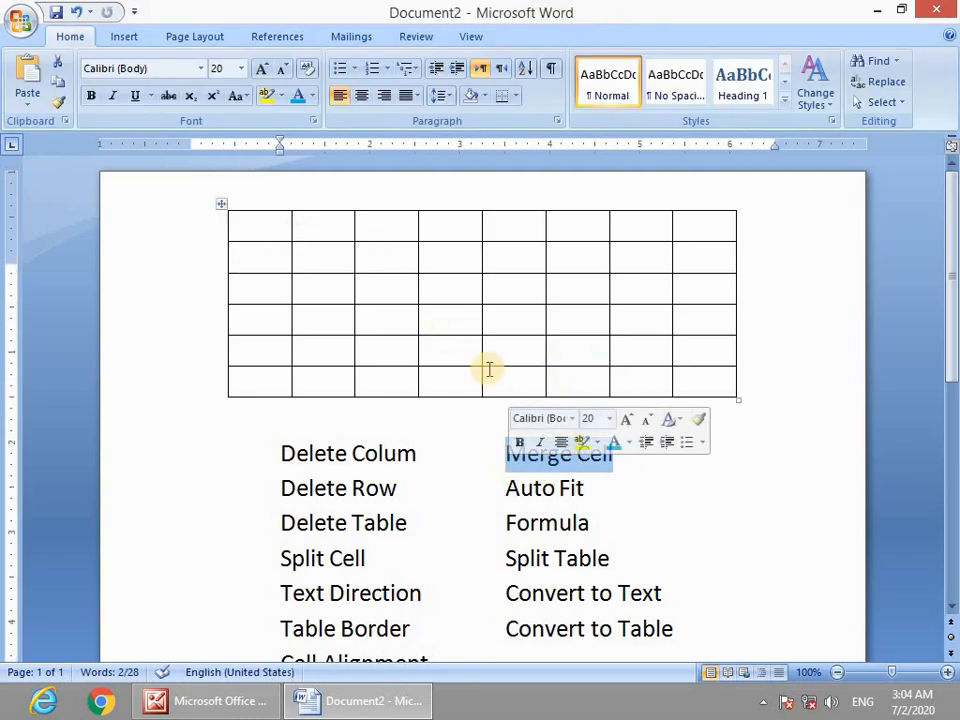
pyautogui.click(271, 230)
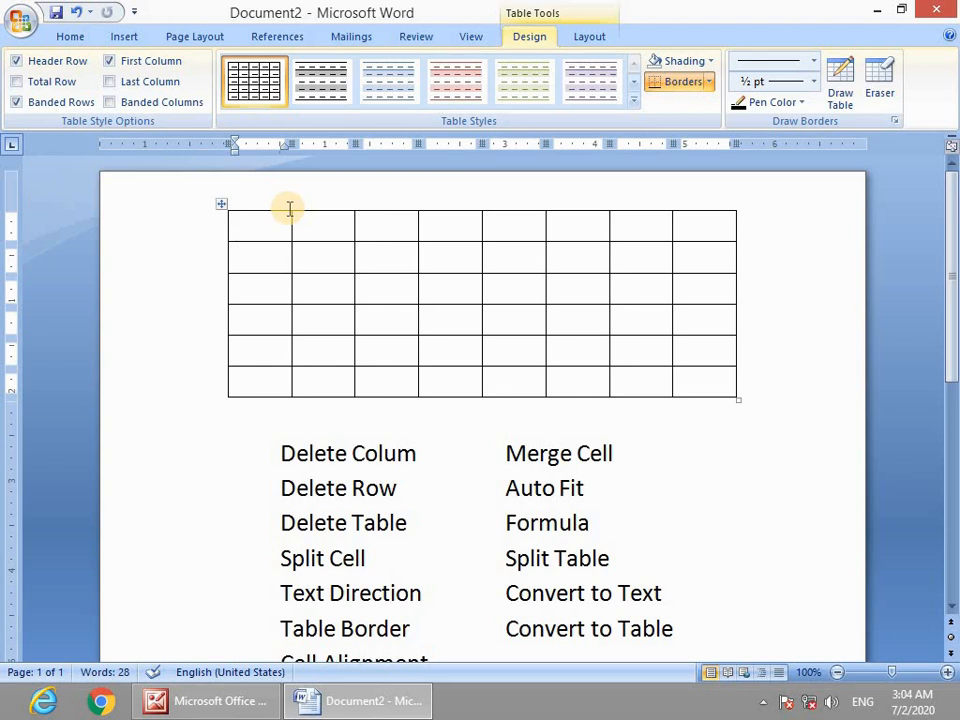
# Type the headings Subject Name and Detail Marks, with Part I and Part II beneath.
pyautogui.write('r')
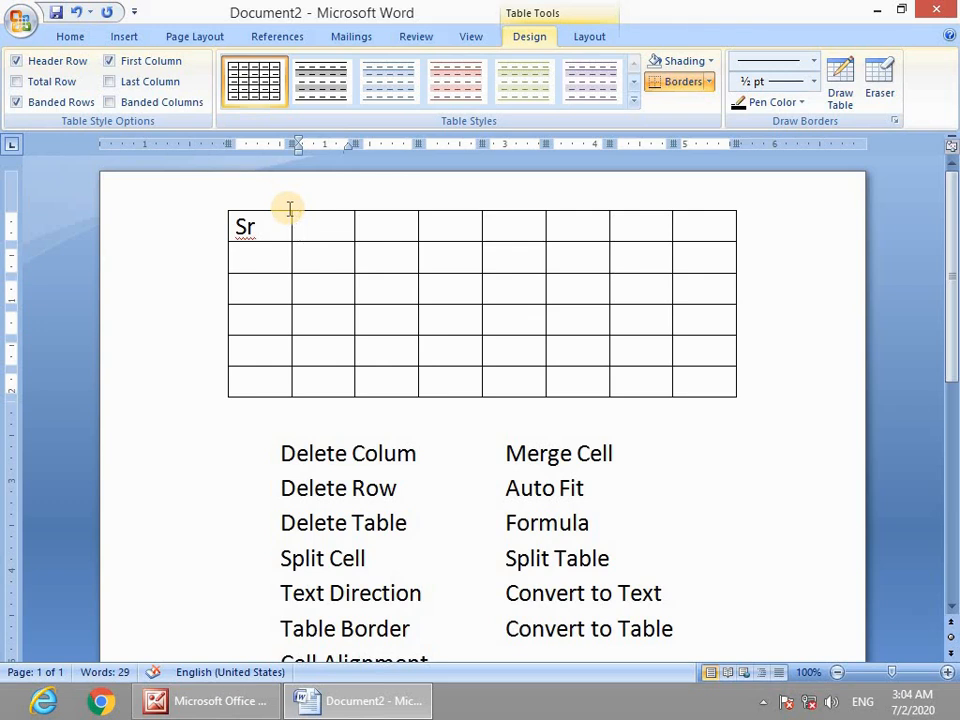
pyautogui.write('Name')
pyautogui.press('BackSpace')
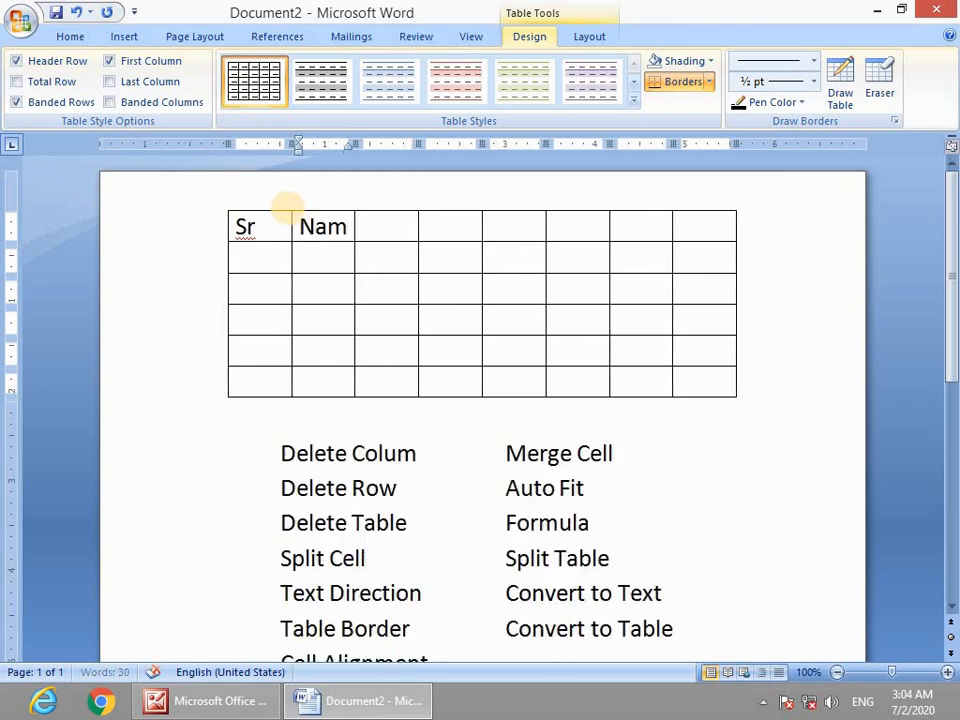
pyautogui.write('Subject N')
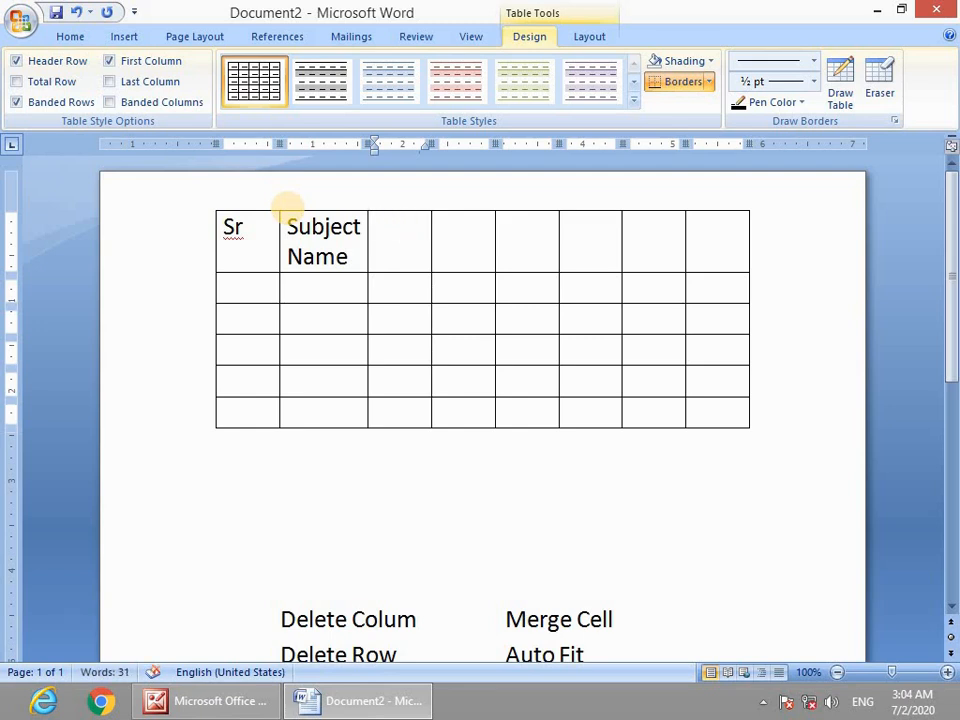
pyautogui.write('Detal')
pyautogui.press('BackSpace')
pyautogui.press('BackSpace')
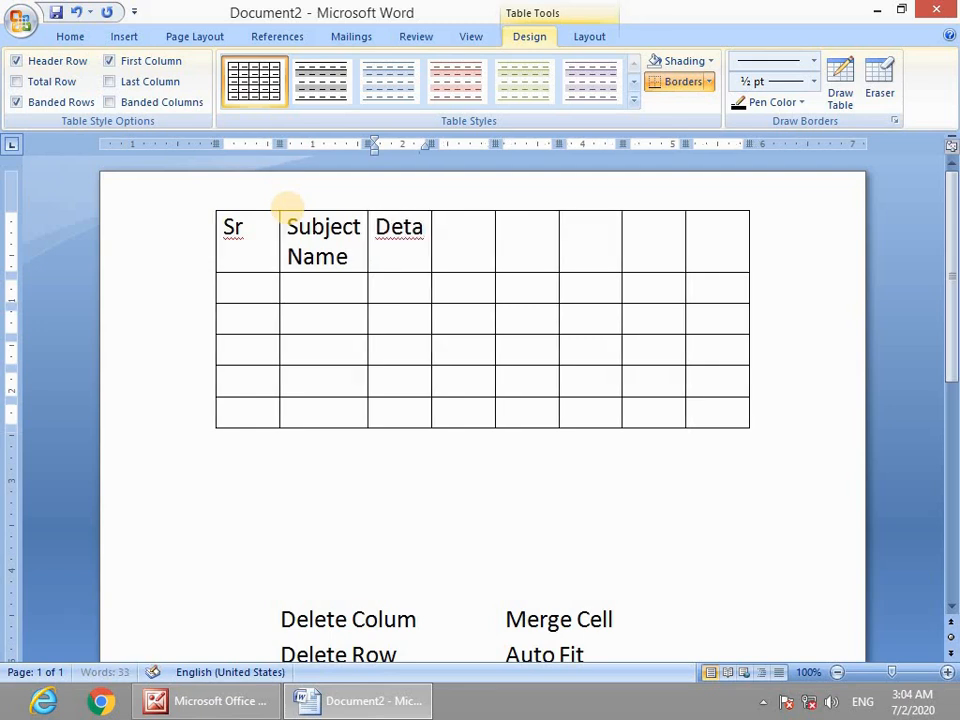
pyautogui.write('il Marks')
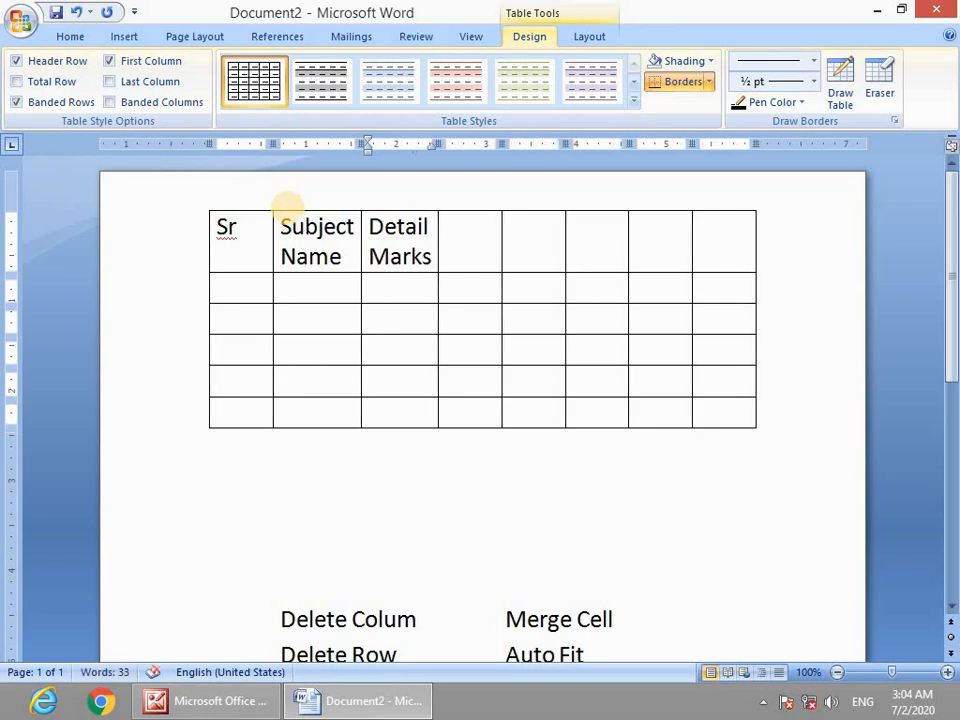
pyautogui.write('Part ')
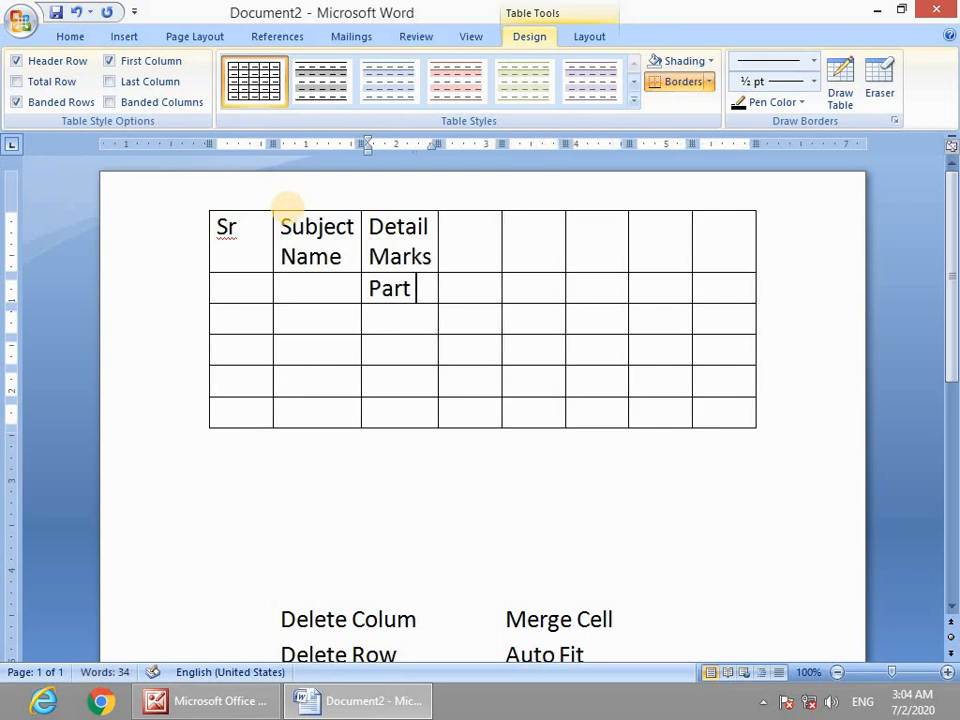
pyautogui.write('I')
pyautogui.press('Tab')
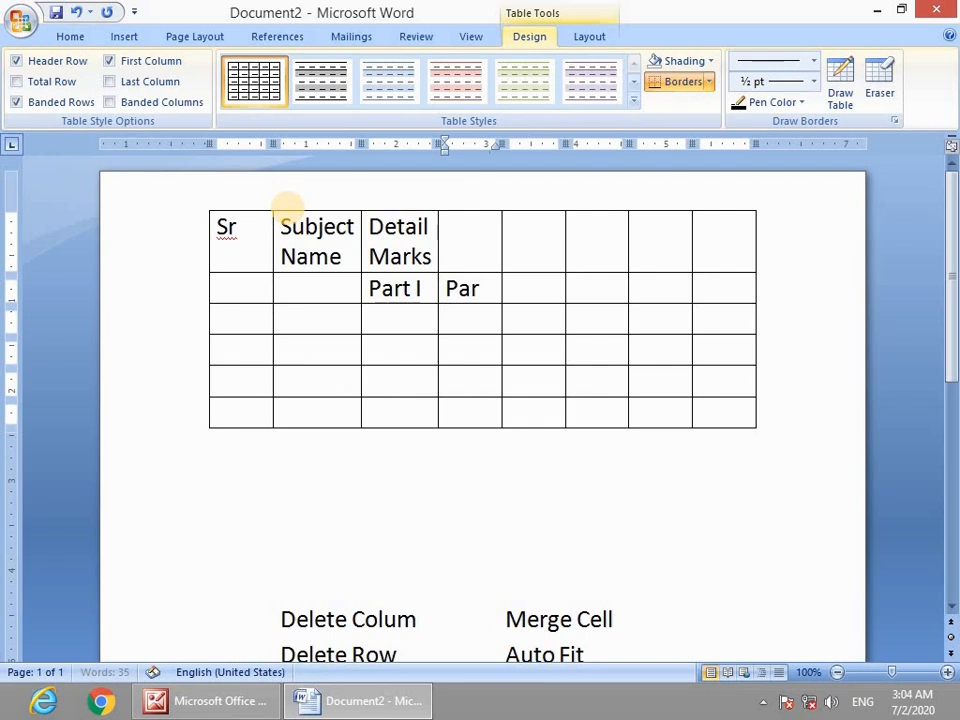
pyautogui.write('Part II')
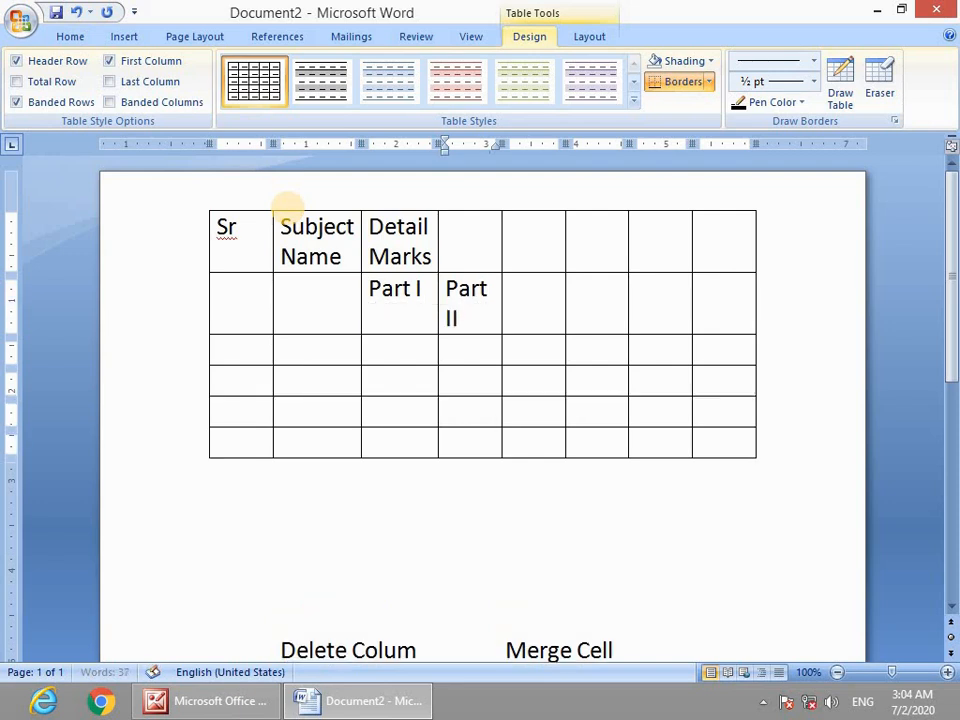
# Fill the remaining header cells with Total Marks, Obtaainded Marks, Grade and Status.
pyautogui.click(558, 237)
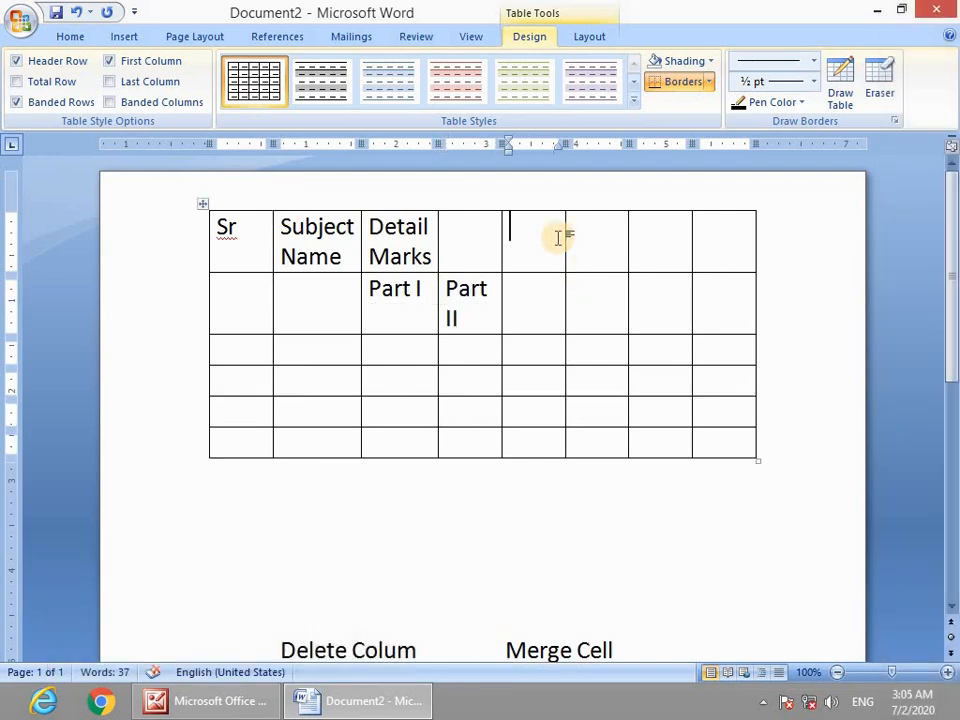
pyautogui.write('Tot')
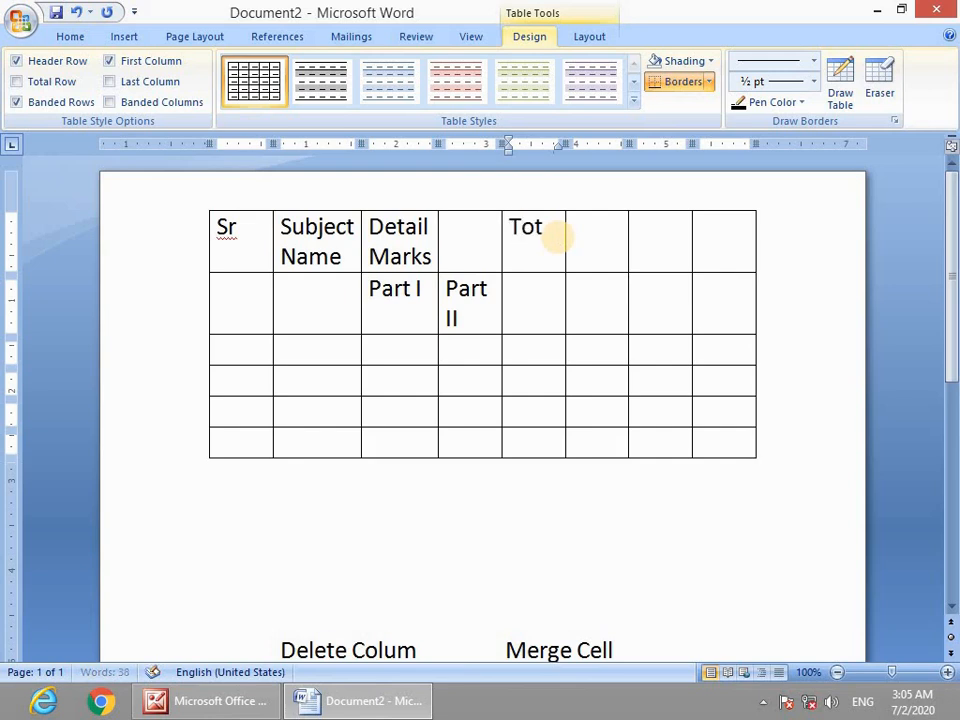
pyautogui.write('al Marks')
pyautogui.press('Tab')
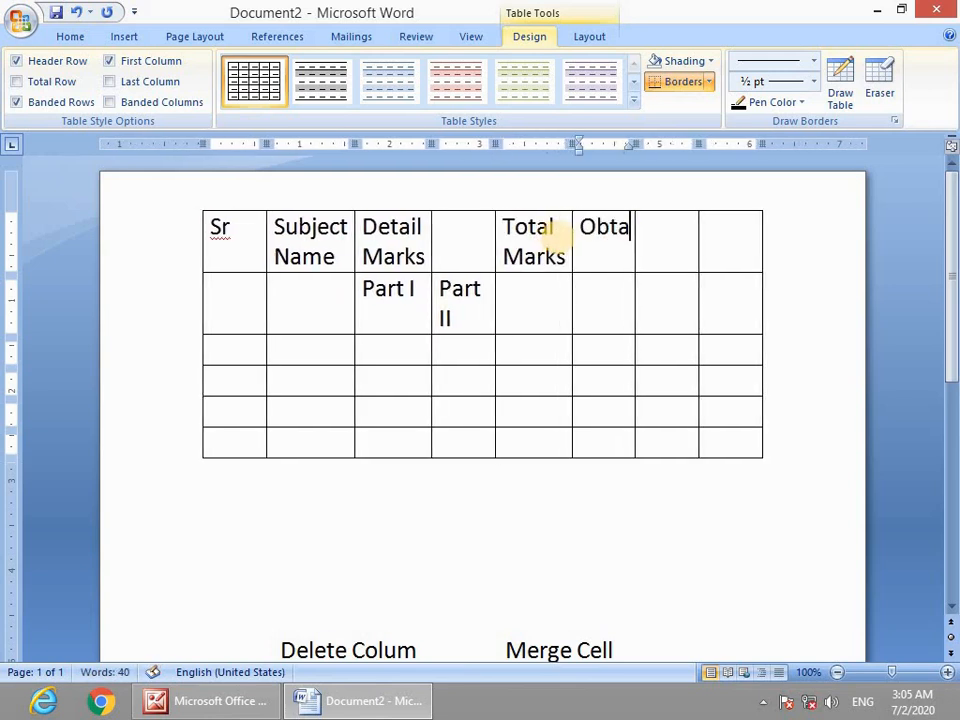
pyautogui.write('Obtaainded M')
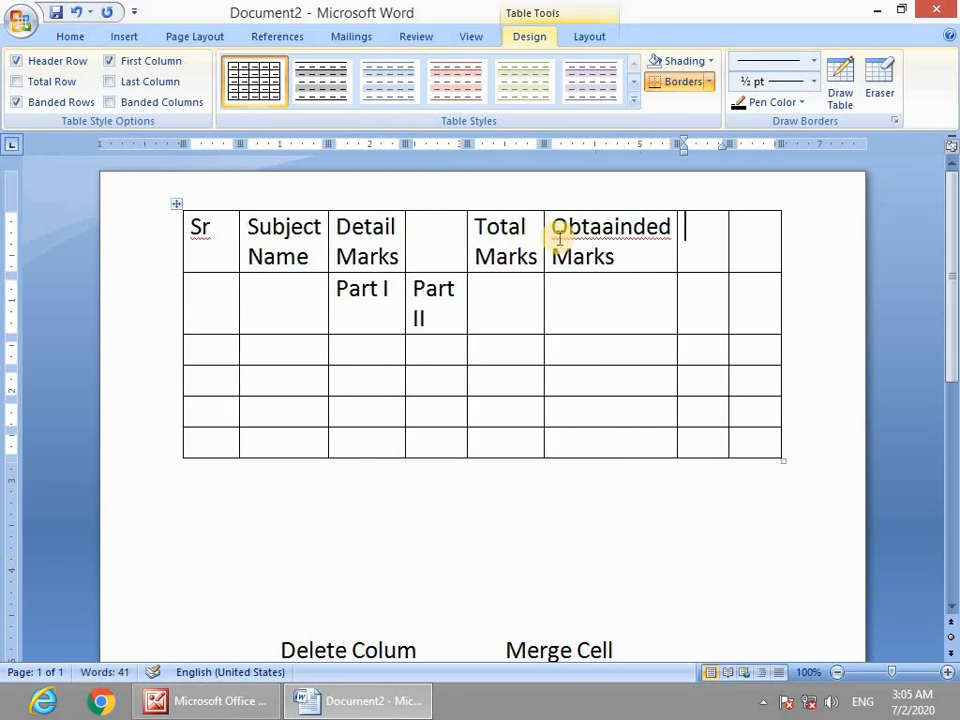
pyautogui.write('arks')
pyautogui.press('Tab')
pyautogui.write('S')
pyautogui.press('BackSpace')
pyautogui.write('Grade')
pyautogui.press('Tab')
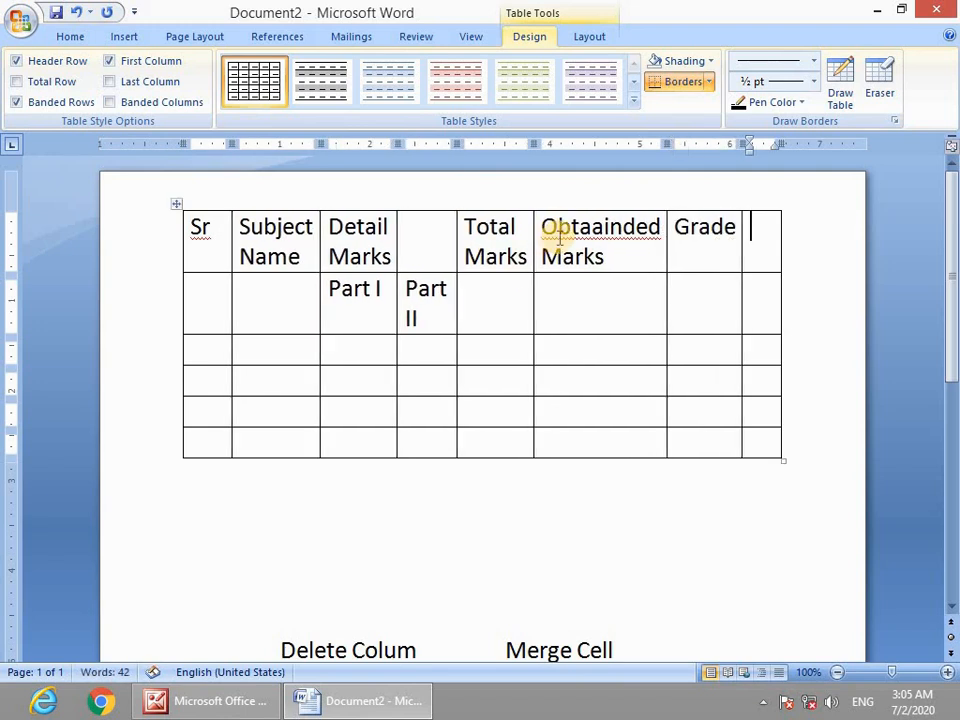
pyautogui.write('Status')
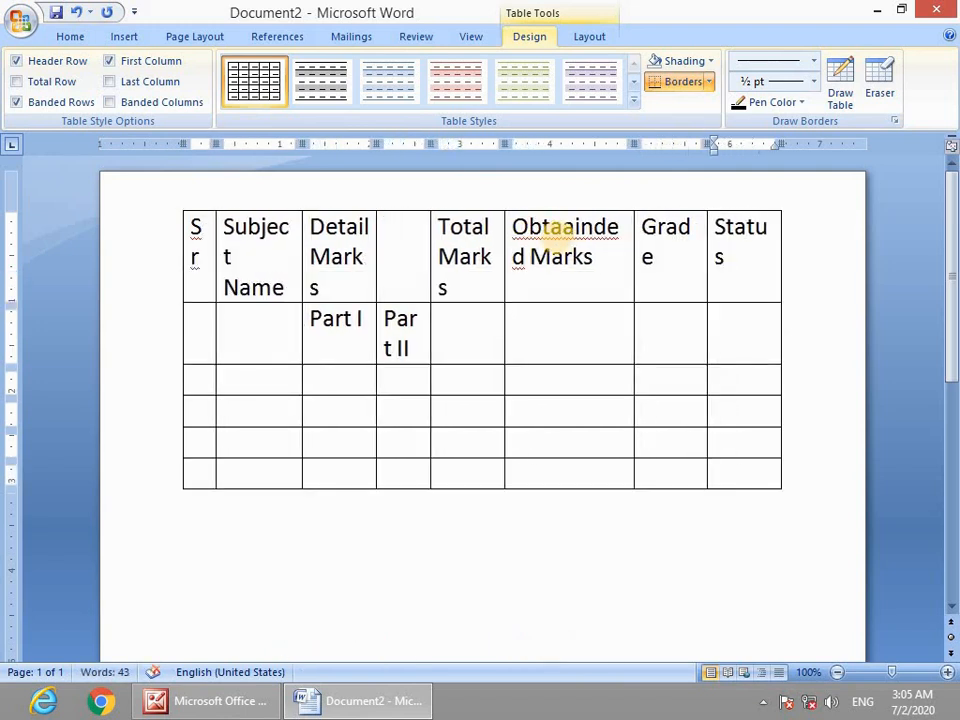
pyautogui.scroll(-3, 496, 434)
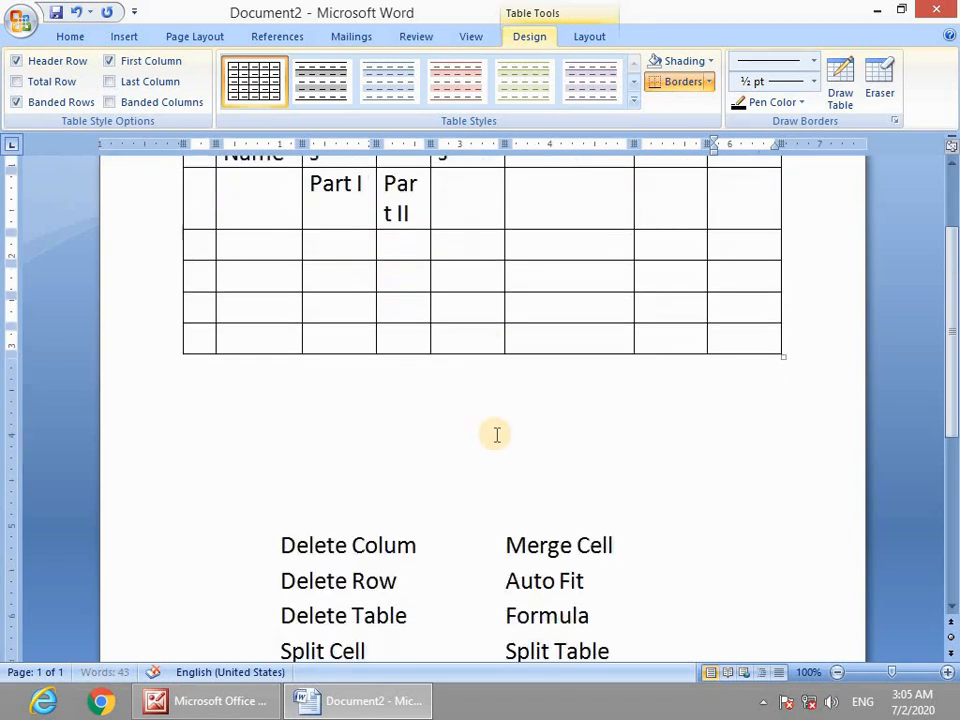
pyautogui.scroll(3, 496, 434)
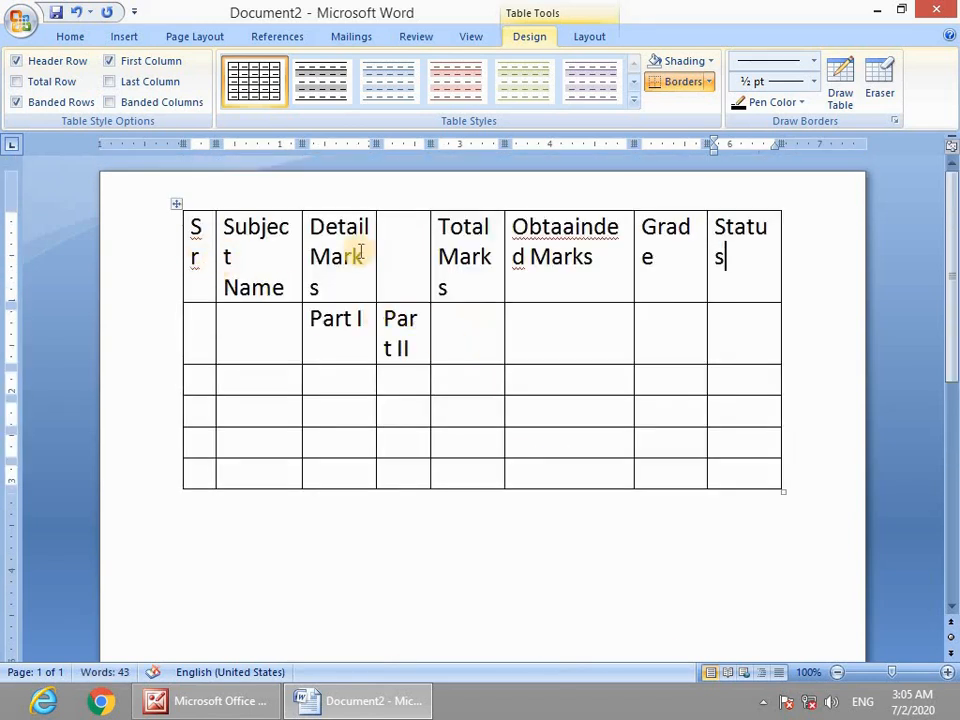
pyautogui.moveTo(754, 264); pyautogui.dragTo(204, 463)
# Select the whole table and set all its text to 14 pt.
pyautogui.click(70, 36)
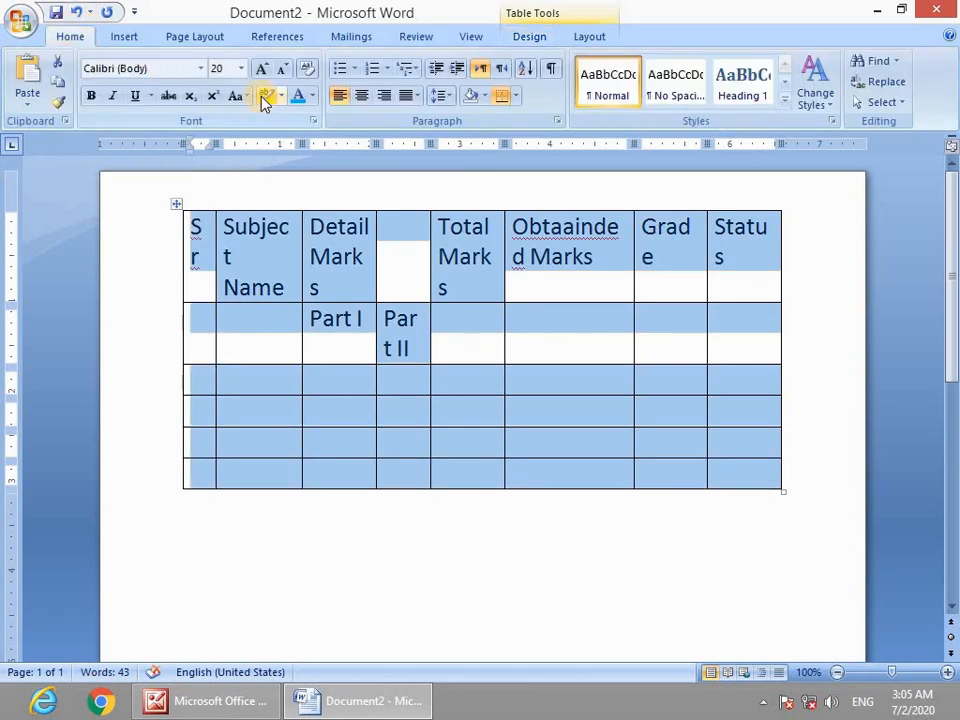
pyautogui.click(241, 69)
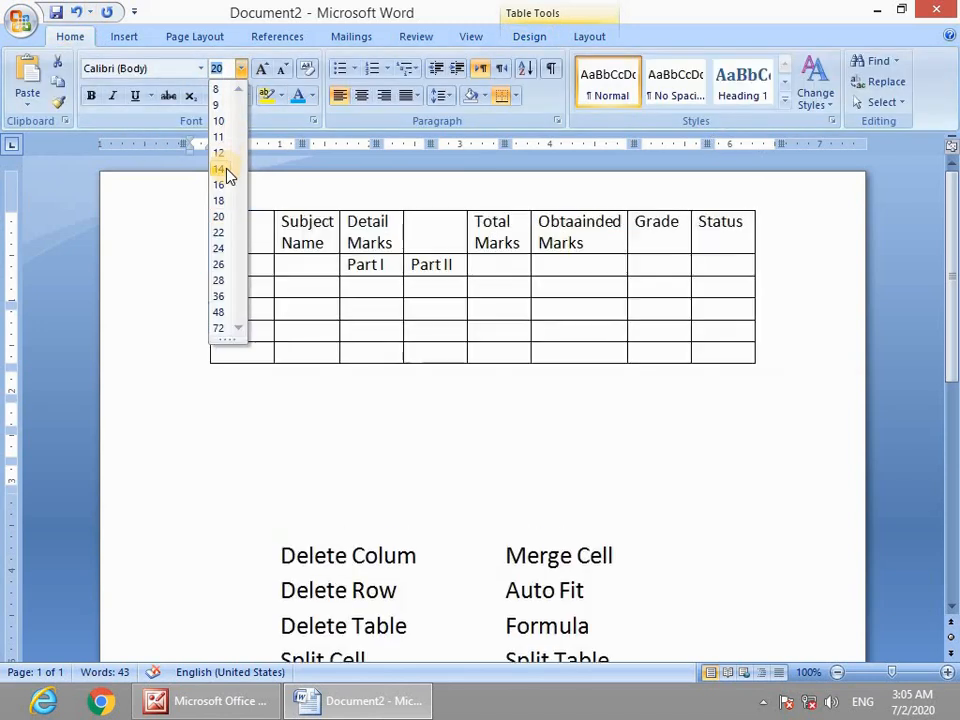
pyautogui.click(405, 424)
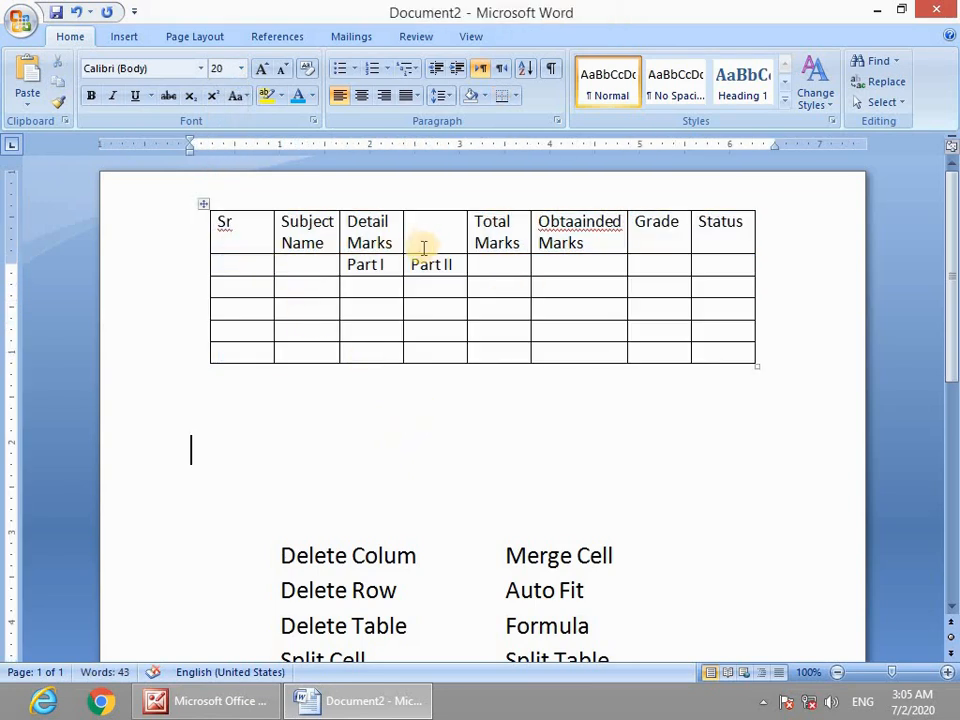
pyautogui.moveTo(360, 230); pyautogui.dragTo(433, 224)
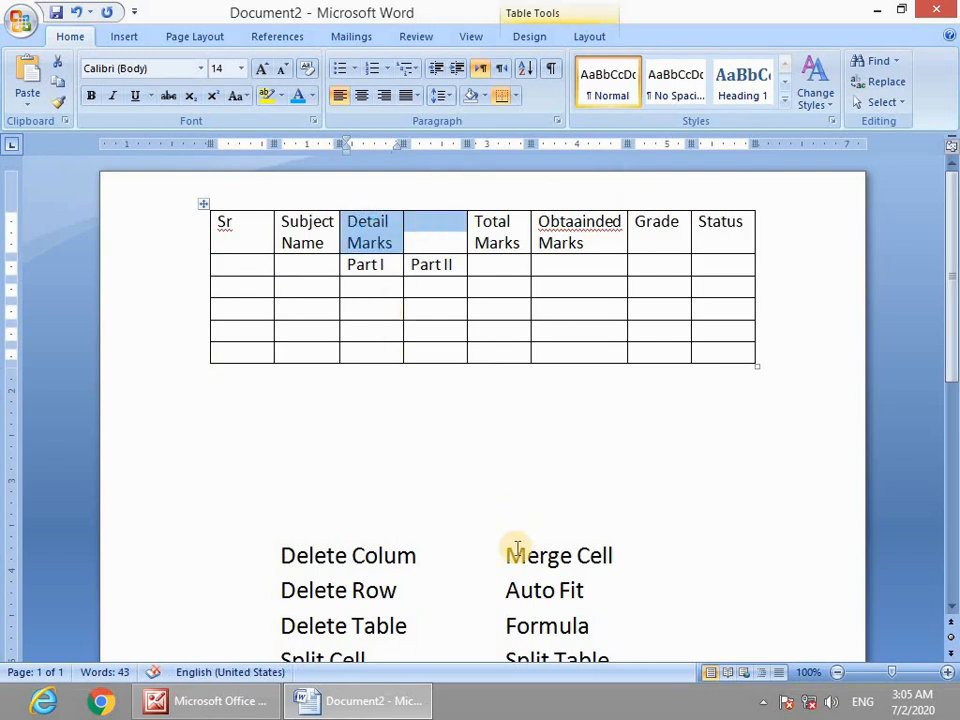
pyautogui.moveTo(506, 555); pyautogui.dragTo(612, 557)
pyautogui.moveTo(368, 237); pyautogui.dragTo(431, 251)
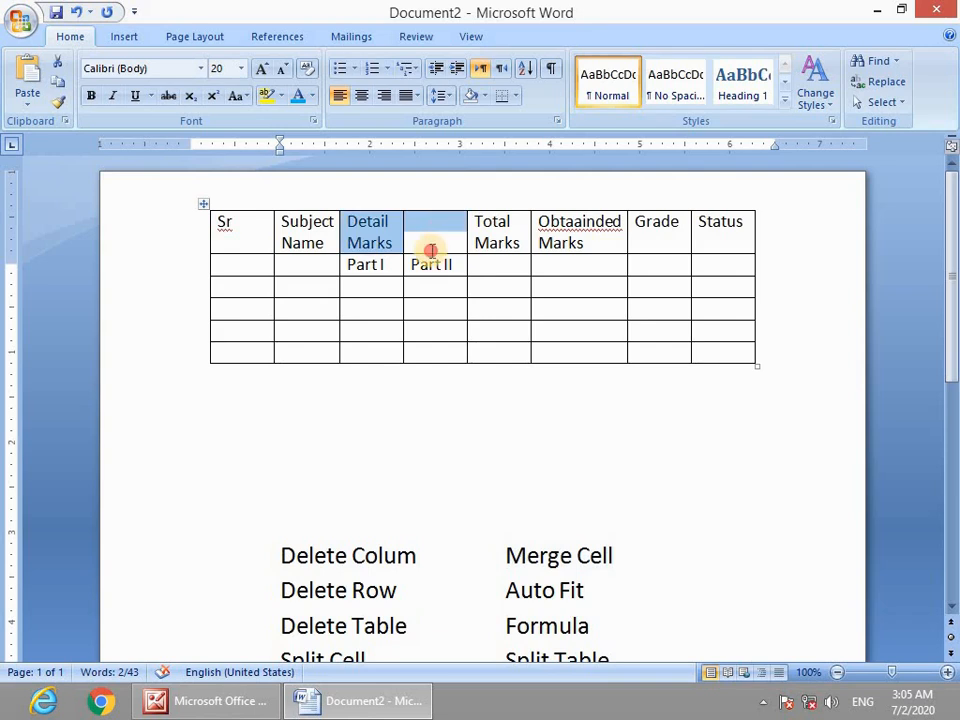
pyautogui.click(230, 264)
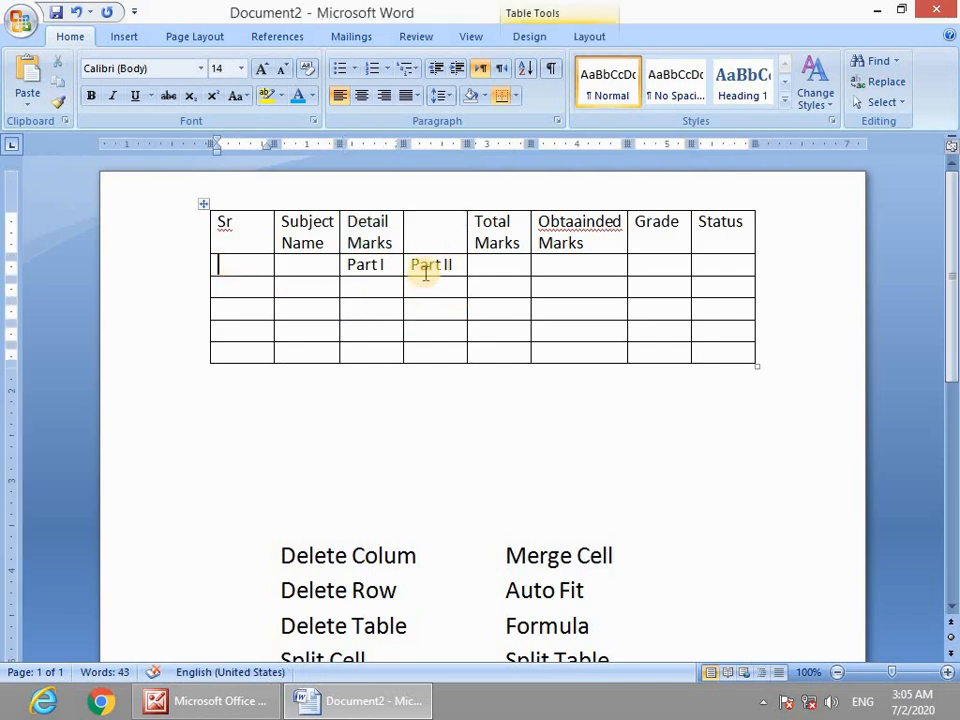
# Select the first two table rows and the empty second-row header cells.
pyautogui.scroll(1, 620, 400)
pyautogui.scroll(3, 620, 400)
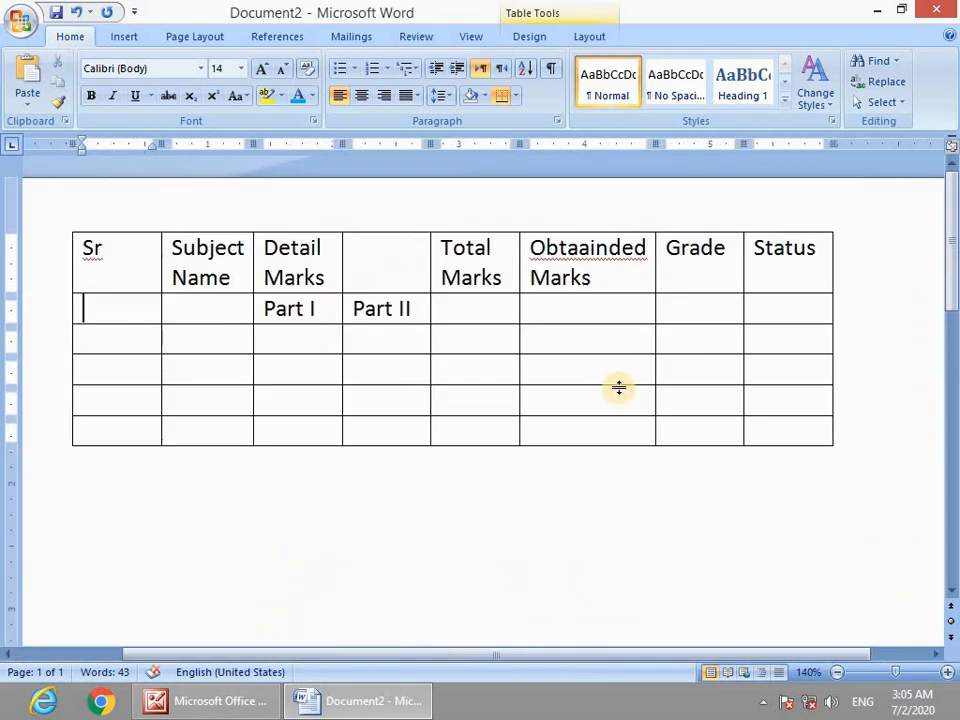
pyautogui.moveTo(118, 246)
pyautogui.mouseDown()
pyautogui.moveTo(687, 351)
pyautogui.moveTo(767, 438)
pyautogui.mouseUp()
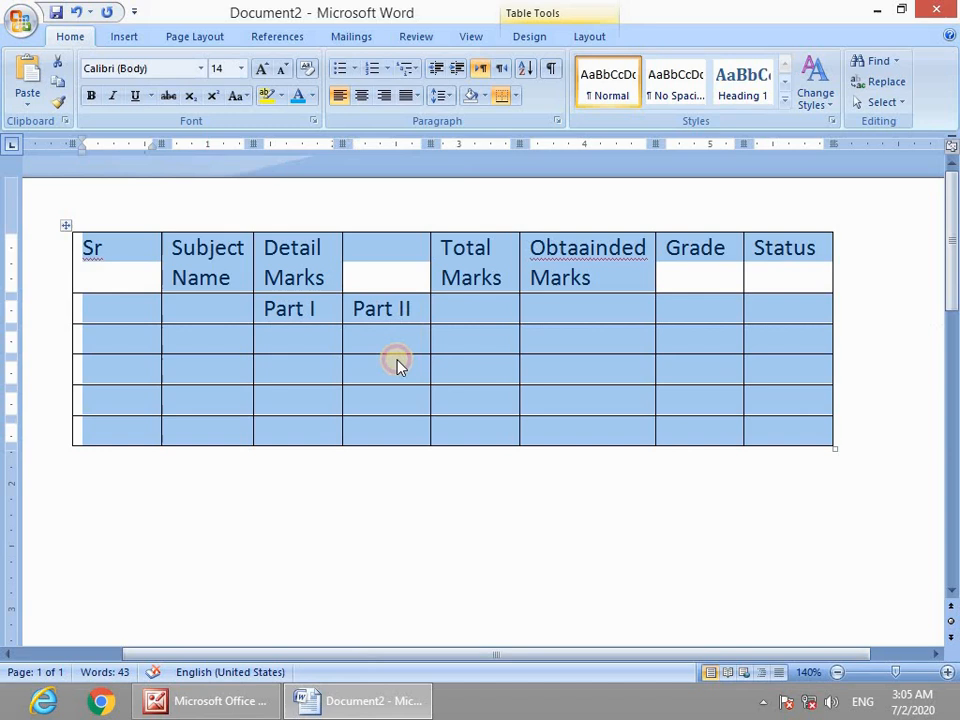
pyautogui.moveTo(396, 353); pyautogui.dragTo(396, 353)
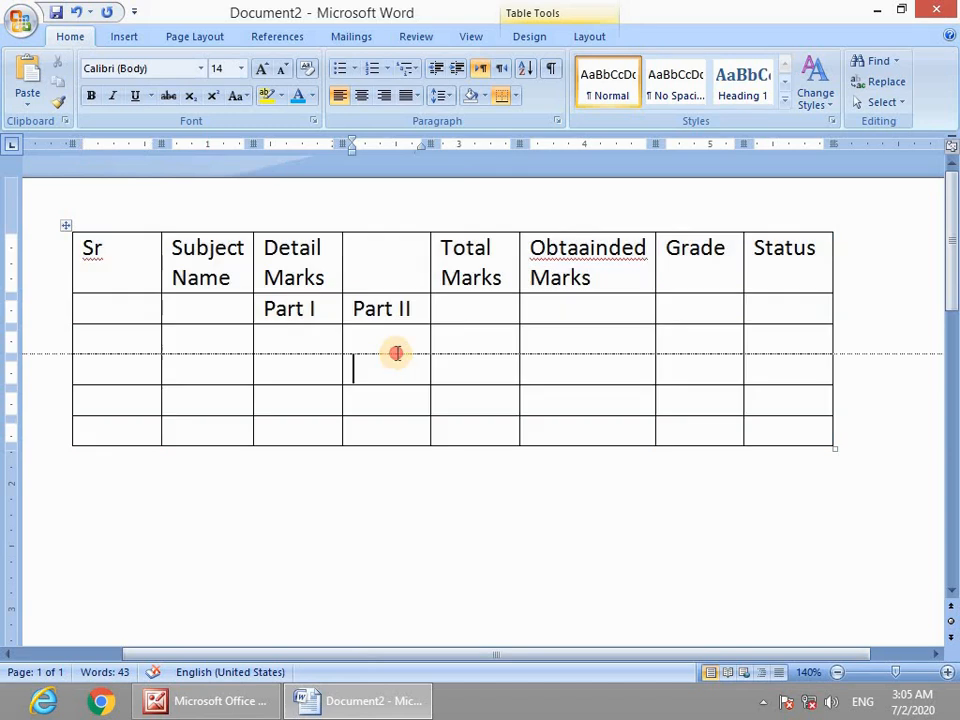
pyautogui.click(402, 260)
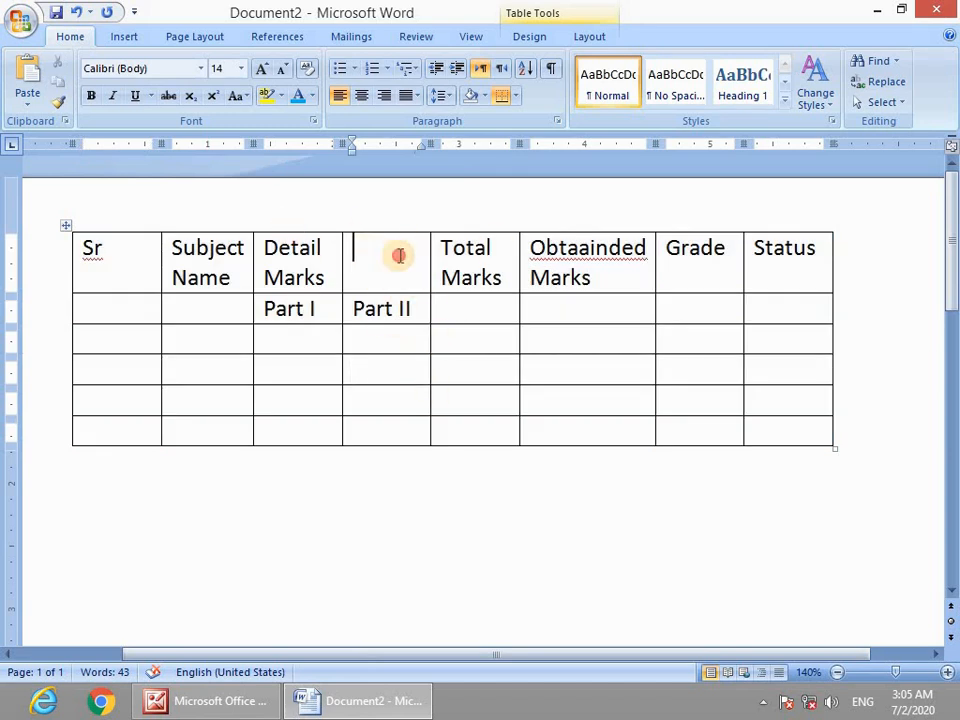
pyautogui.moveTo(126, 300); pyautogui.dragTo(253, 296)
pyautogui.moveTo(489, 315); pyautogui.dragTo(784, 306)
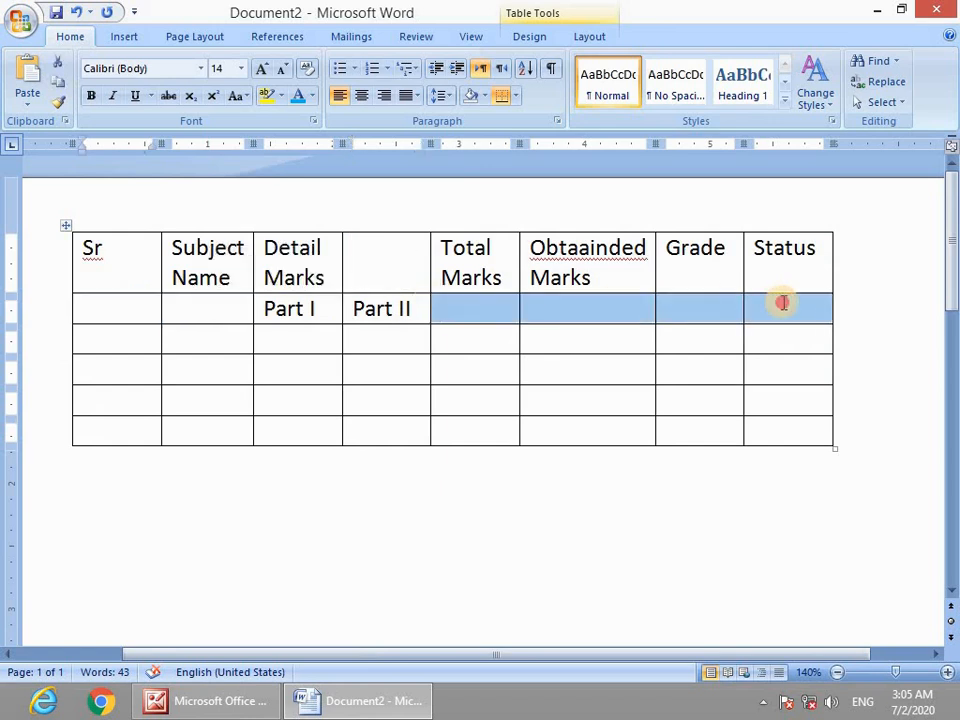
pyautogui.moveTo(111, 306); pyautogui.dragTo(182, 306)
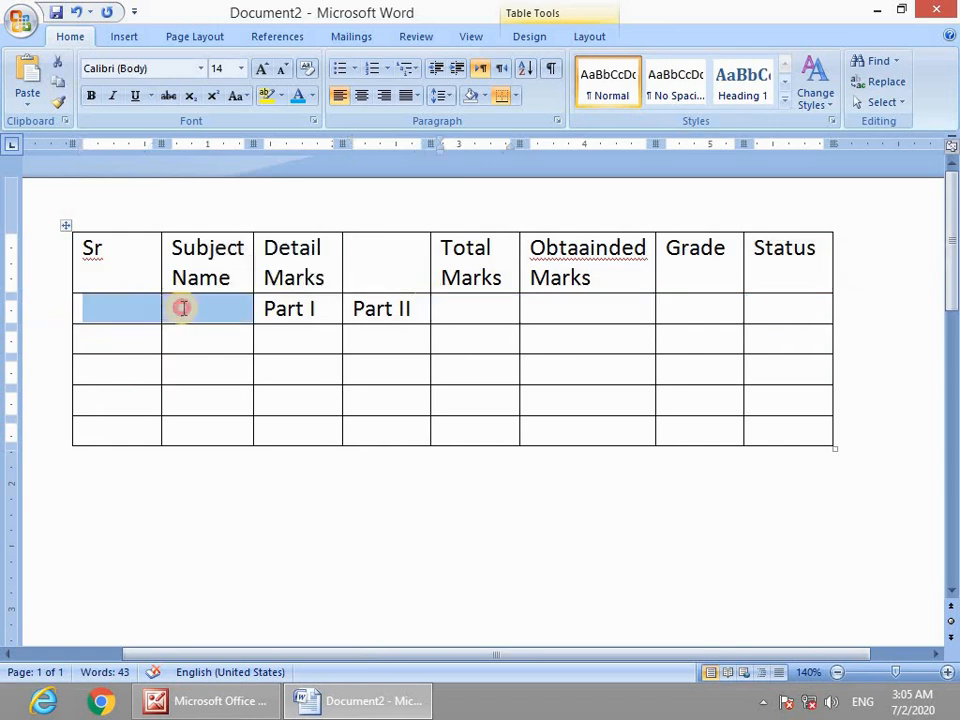
pyautogui.moveTo(445, 310); pyautogui.dragTo(776, 309)
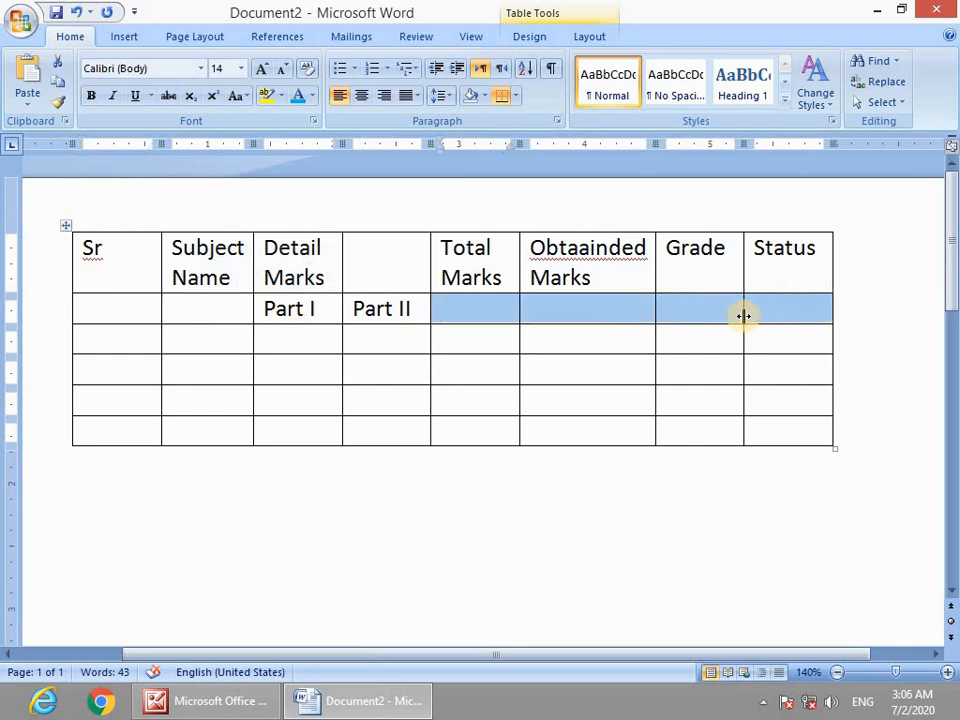
# Correct the heading 'Obtaainded' to 'Obtained' from the spelling suggestions.
pyautogui.rightClick(630, 252)
pyautogui.click(700, 272)
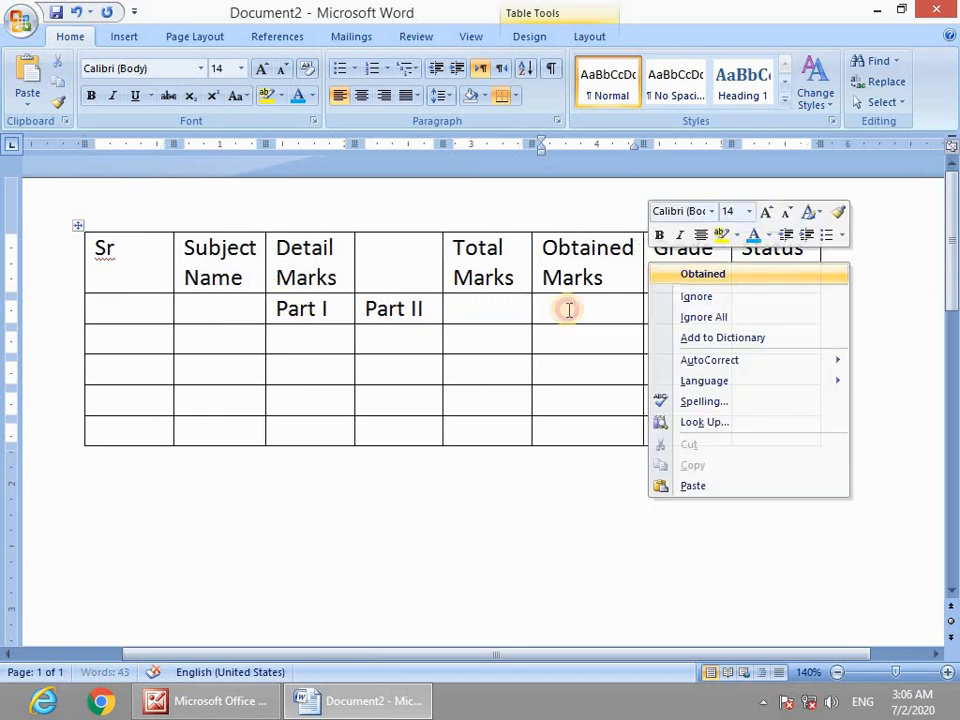
pyautogui.click(122, 265)
# Merge the Sr heading with the empty cell below it.
pyautogui.moveTo(132, 307); pyautogui.dragTo(131, 315)
pyautogui.moveTo(132, 253); pyautogui.dragTo(134, 316)
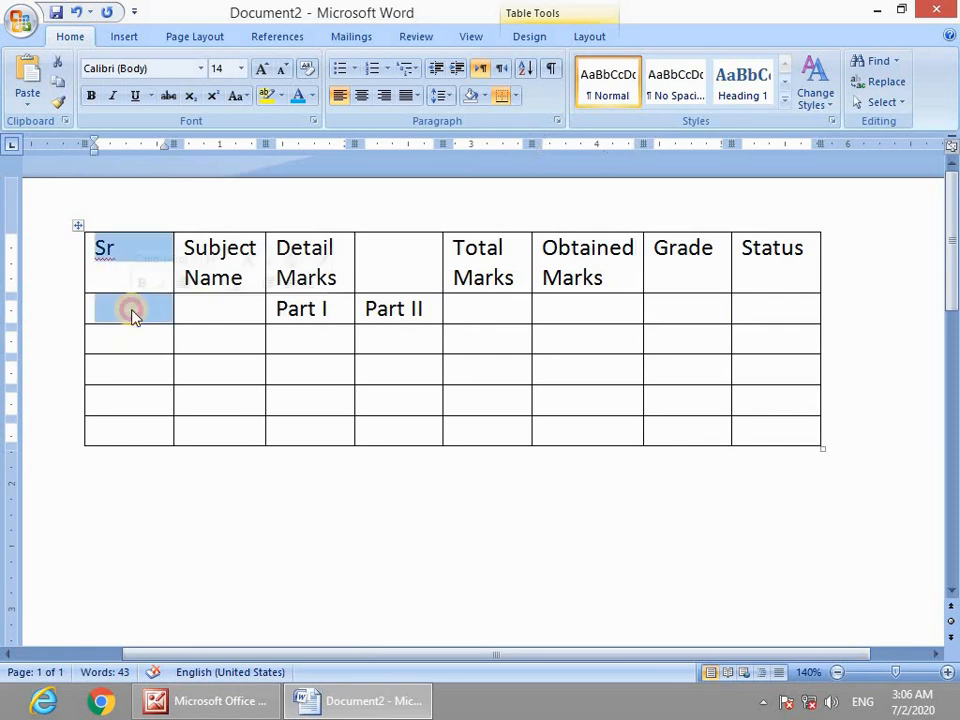
pyautogui.rightClick(134, 316)
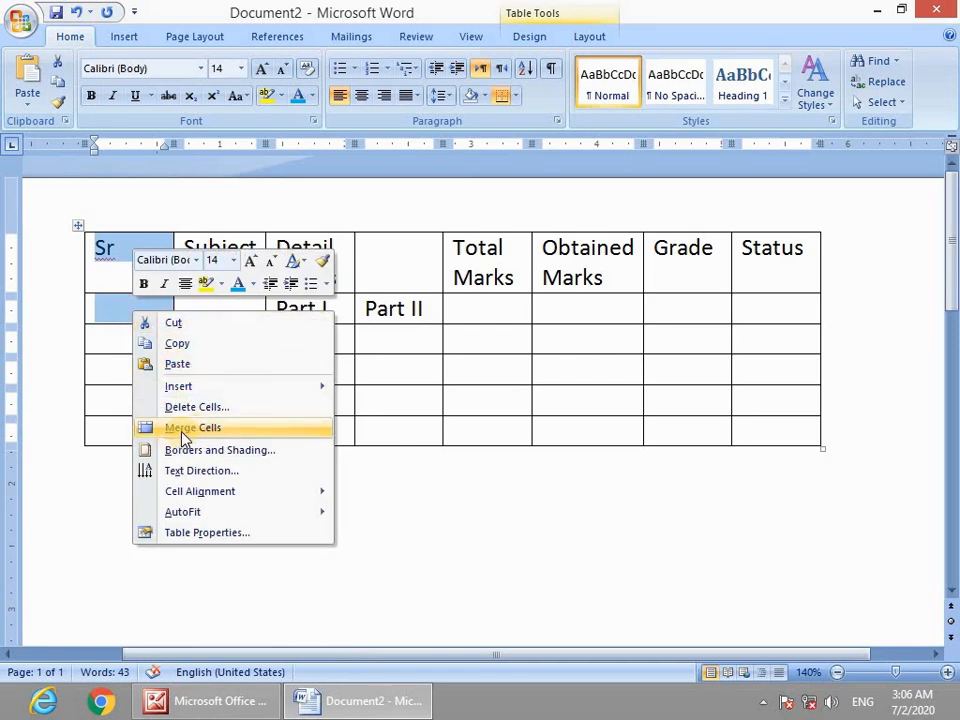
pyautogui.click(106, 297)
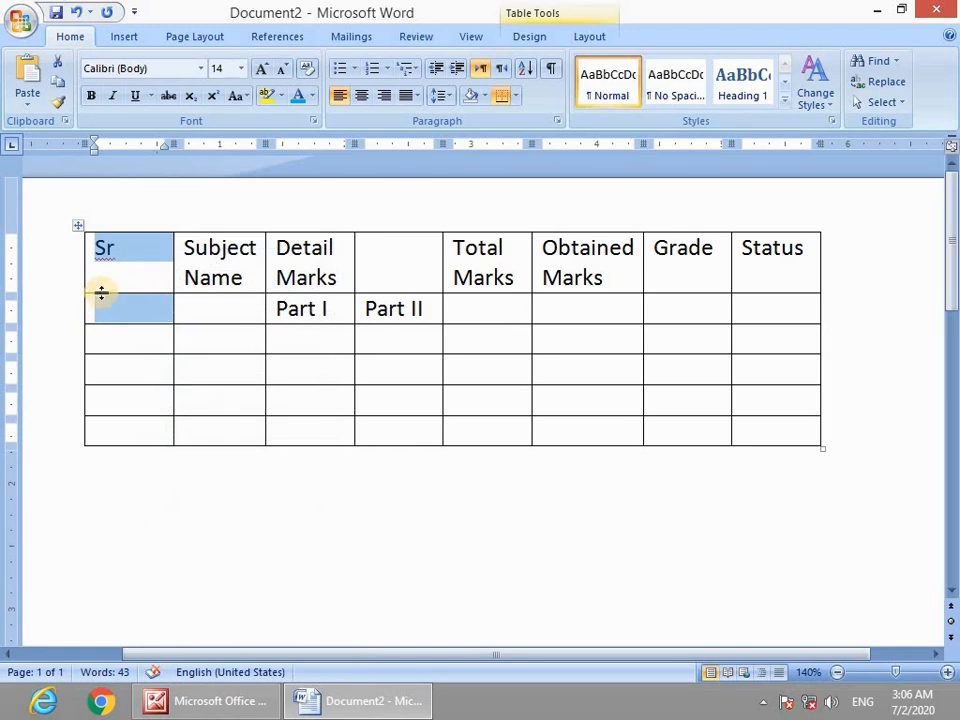
pyautogui.rightClick(136, 313)
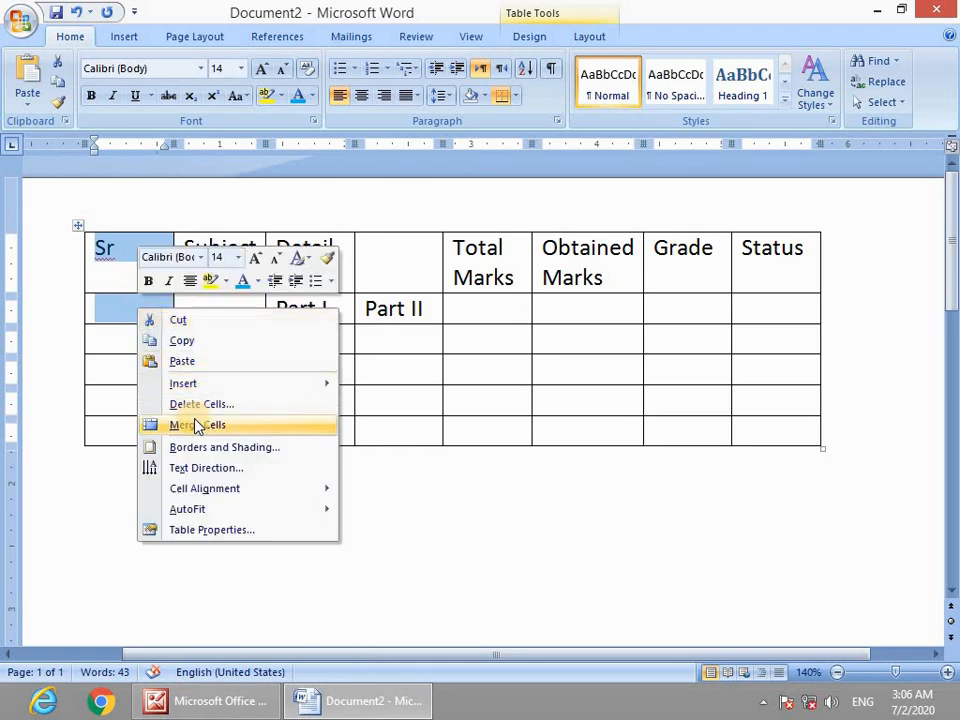
pyautogui.click(198, 425)
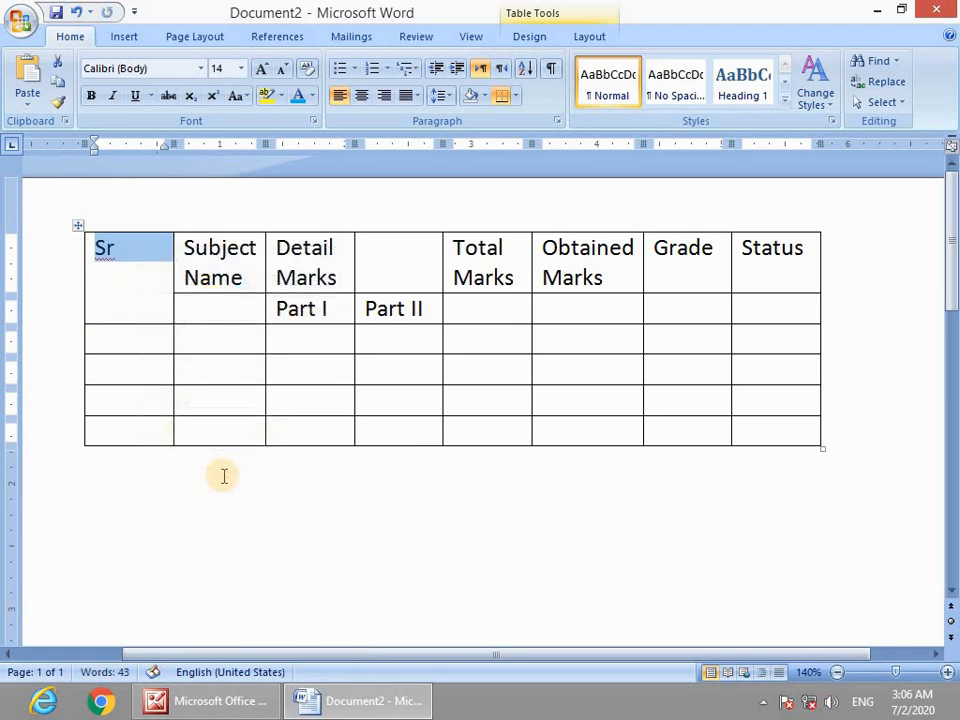
pyautogui.click(223, 476)
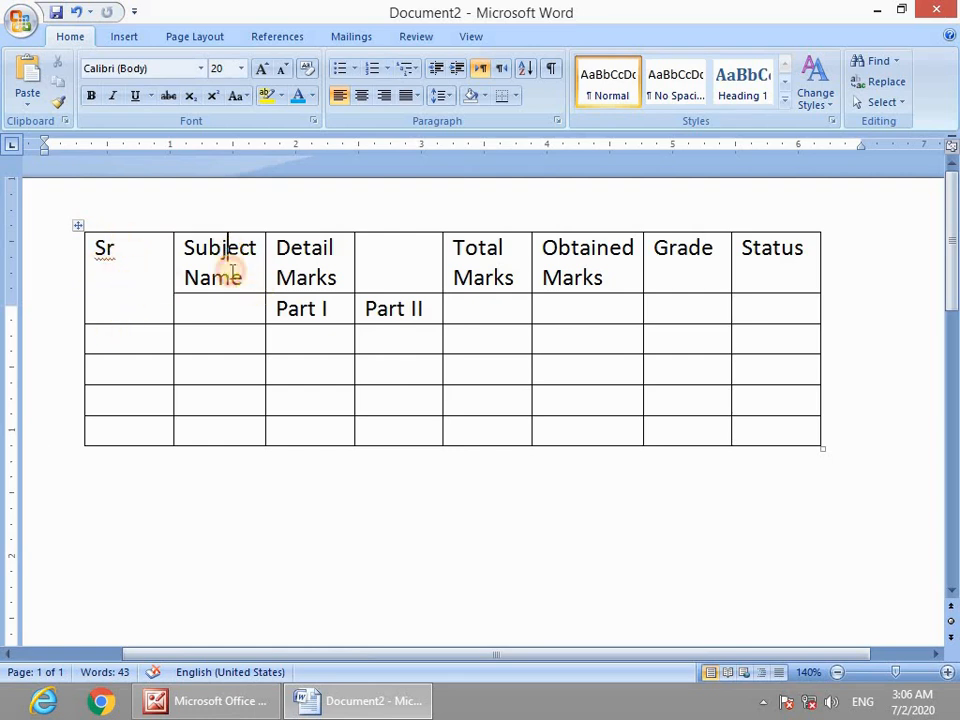
# Merge Subject Name vertically and join Detail Marks across the Part I/Part II columns.
pyautogui.moveTo(232, 270); pyautogui.dragTo(231, 317)
pyautogui.rightClick(232, 312)
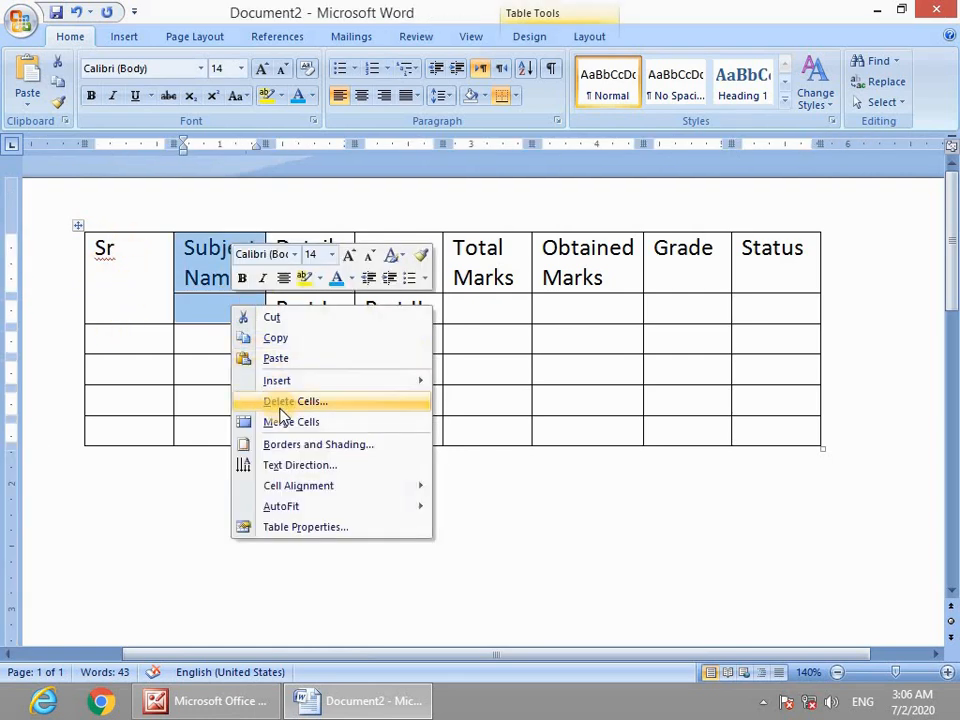
pyautogui.click(285, 421)
pyautogui.click(282, 396)
pyautogui.click(301, 254)
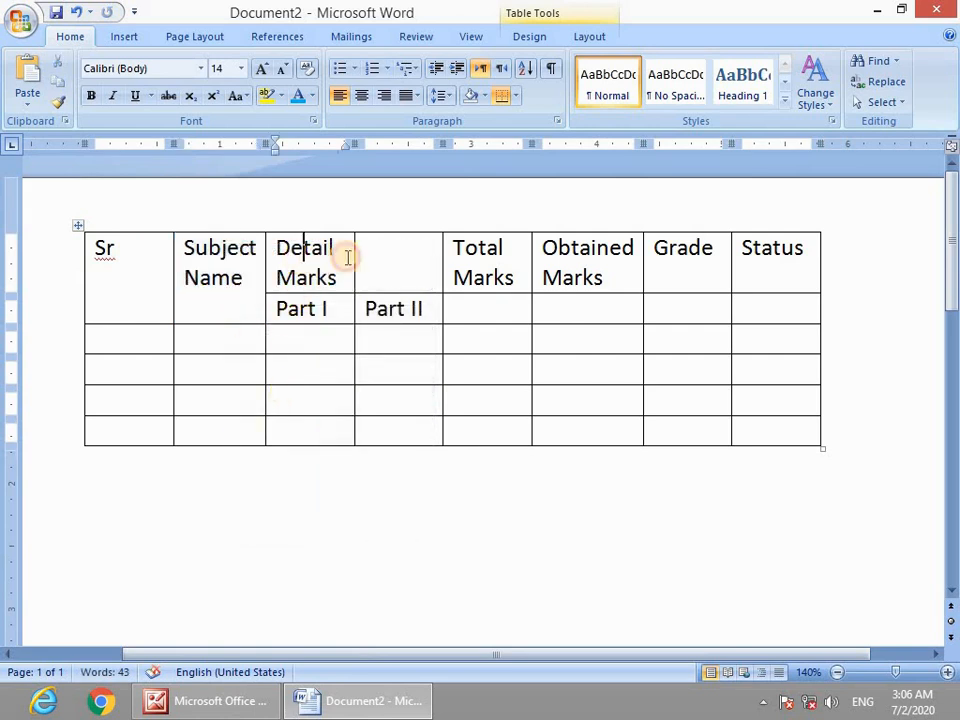
pyautogui.moveTo(347, 257); pyautogui.dragTo(407, 255)
pyautogui.rightClick(392, 258)
pyautogui.click(440, 371)
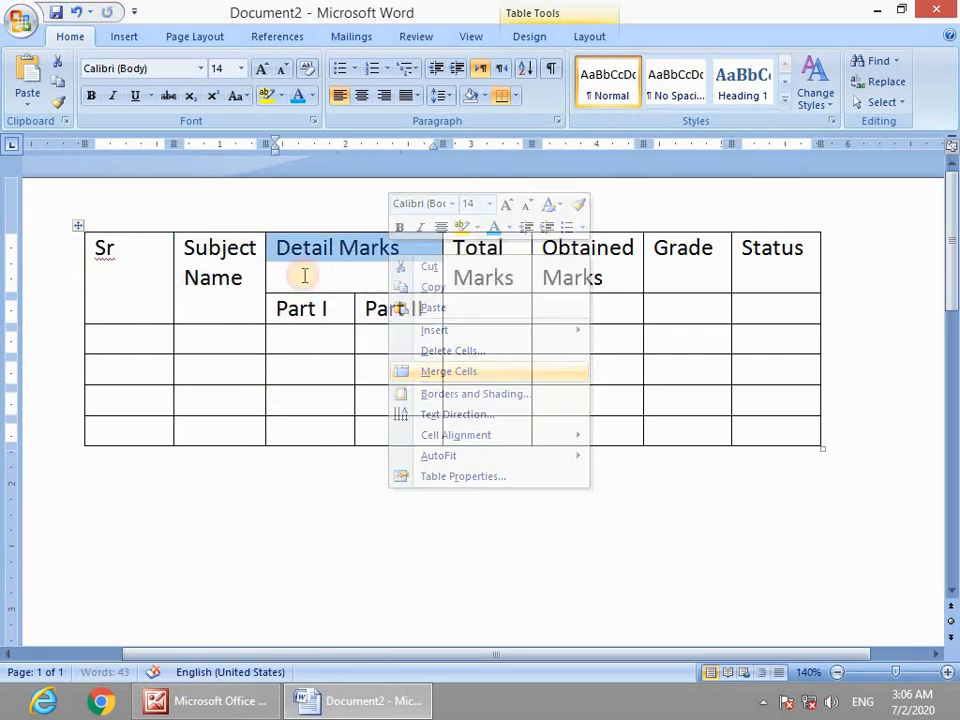
# Merge the Total Marks and Obtained Marks headings with the cells below them.
pyautogui.moveTo(497, 250); pyautogui.dragTo(497, 311)
pyautogui.rightClick(497, 311)
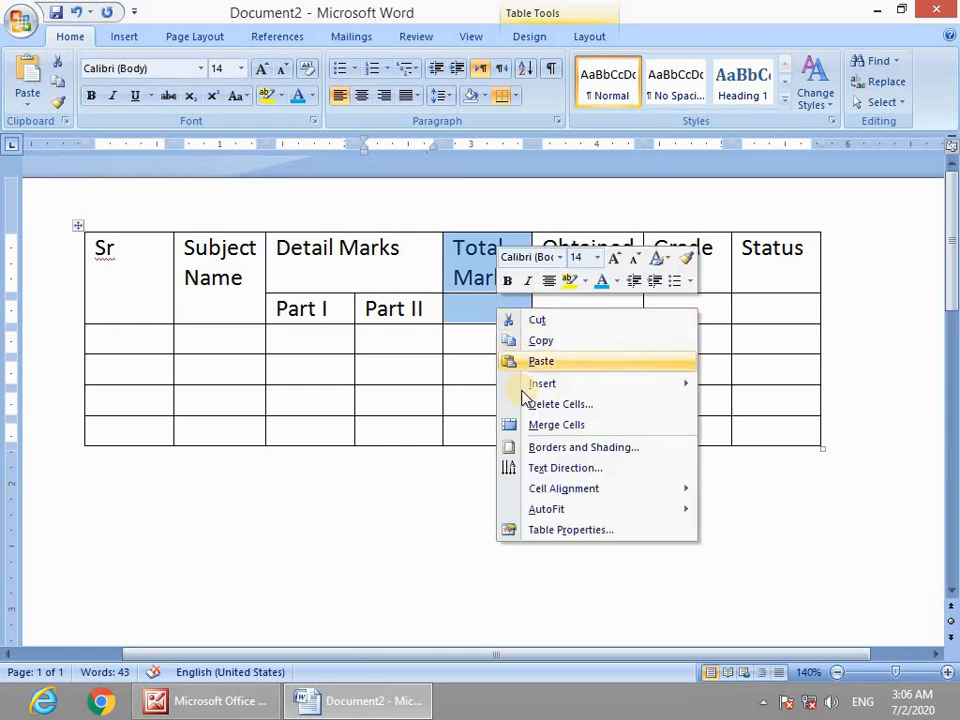
pyautogui.click(530, 424)
pyautogui.moveTo(553, 279); pyautogui.dragTo(564, 306)
pyautogui.rightClick(565, 307)
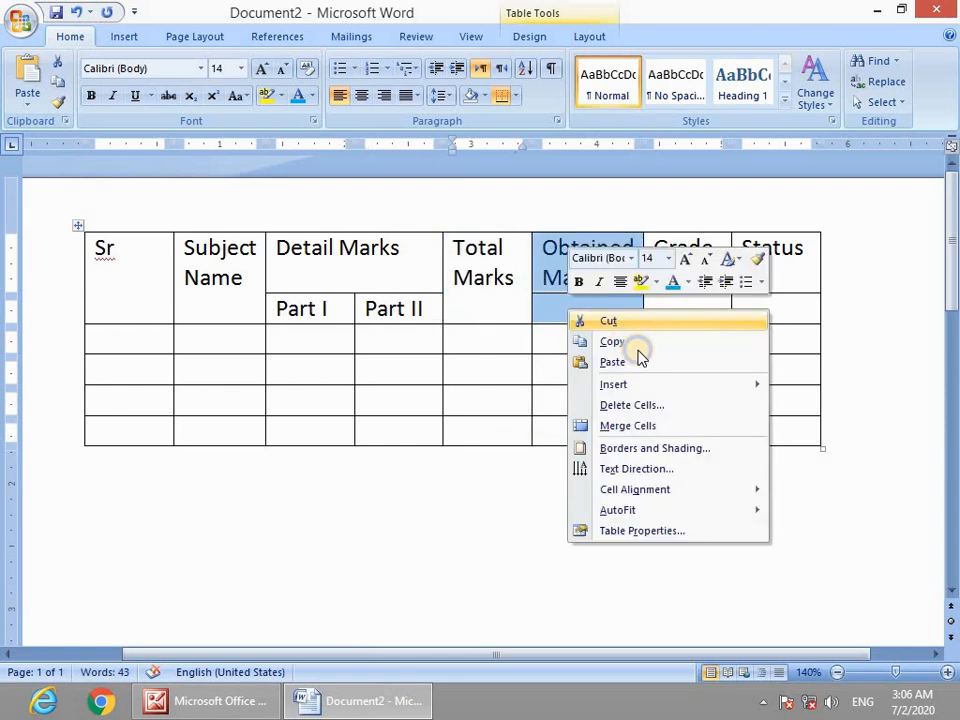
pyautogui.click(630, 425)
# Merge the Grade and Status headings with the cells below them.
pyautogui.moveTo(682, 250); pyautogui.dragTo(677, 276)
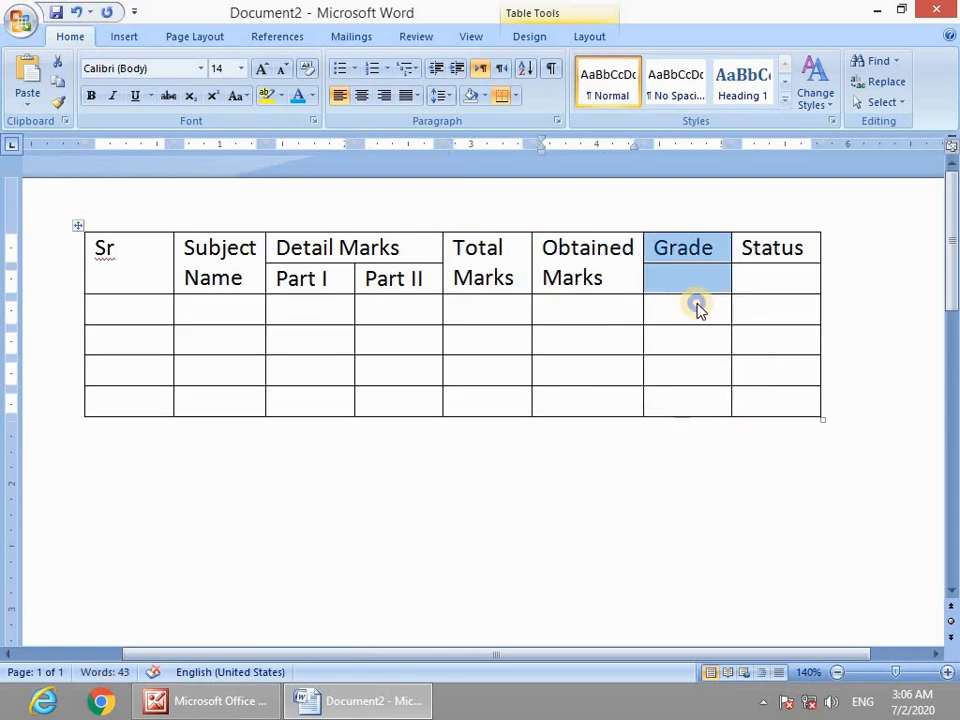
pyautogui.rightClick(679, 279)
pyautogui.click(730, 396)
pyautogui.moveTo(754, 251); pyautogui.dragTo(762, 287)
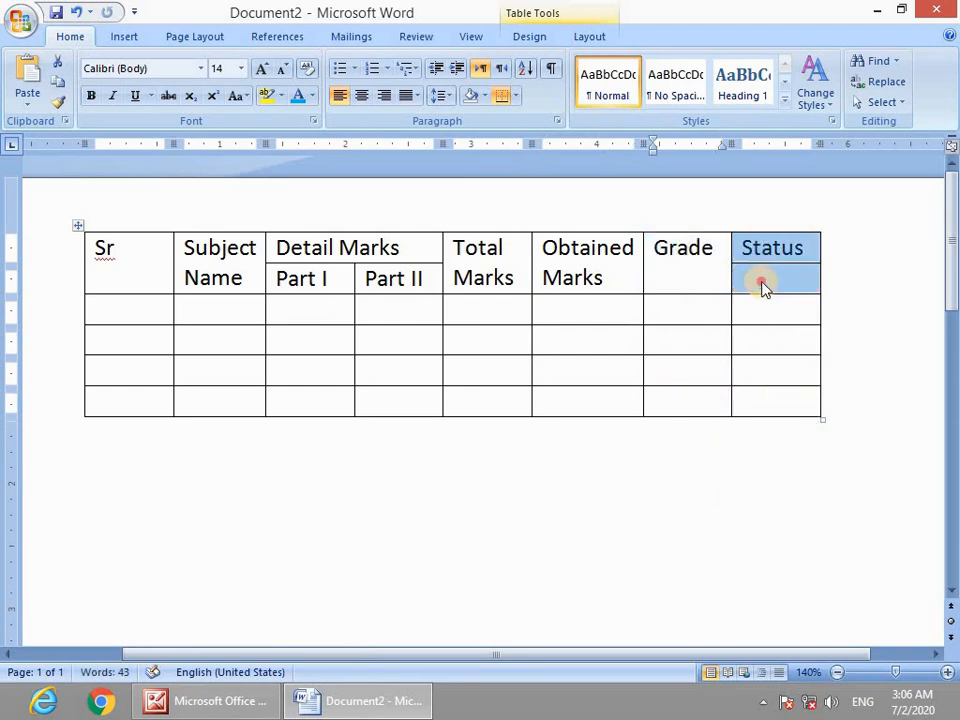
pyautogui.rightClick(762, 287)
pyautogui.click(784, 398)
pyautogui.click(604, 492)
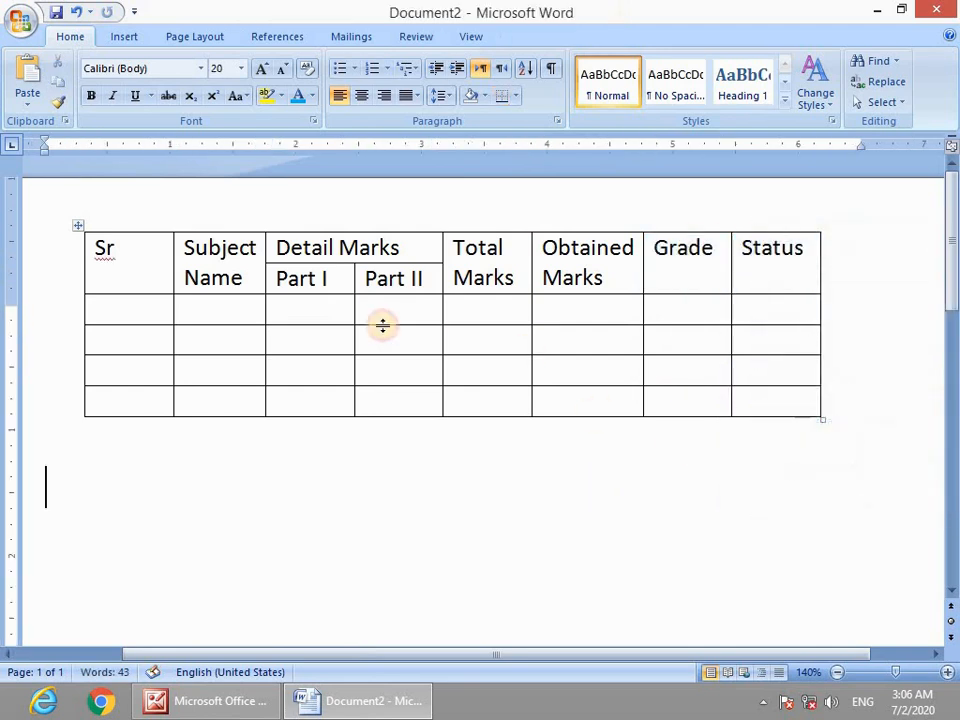
pyautogui.moveTo(124, 311); pyautogui.dragTo(775, 311)
pyautogui.click(268, 179)
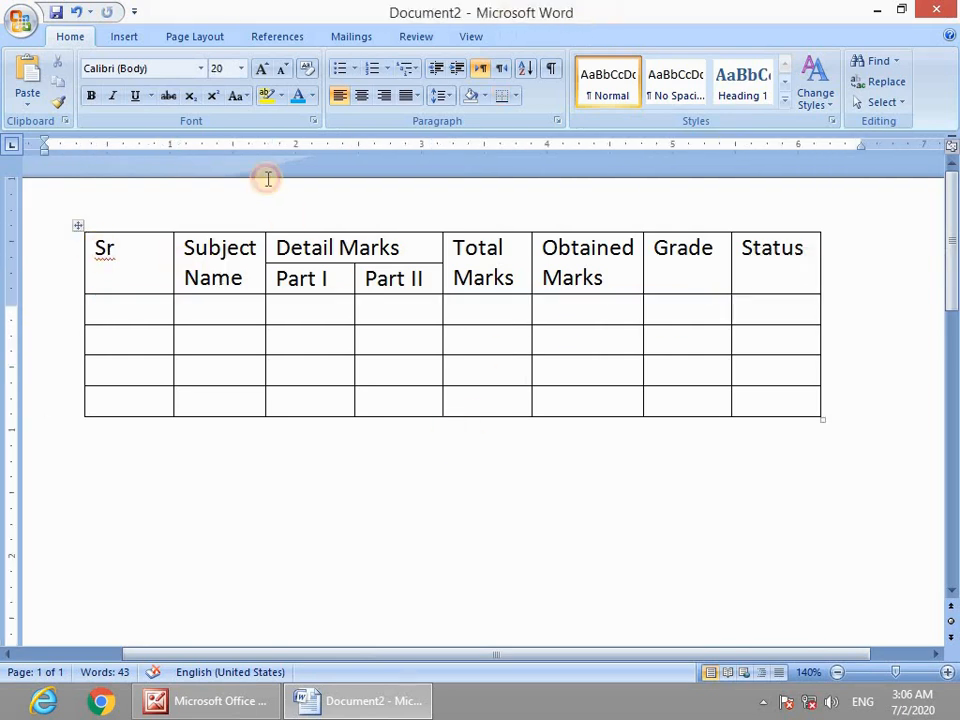
# Select the Part I and Part II cells, then narrow Sr and Part II and widen Subject Name.
pyautogui.moveTo(289, 248); pyautogui.dragTo(420, 253)
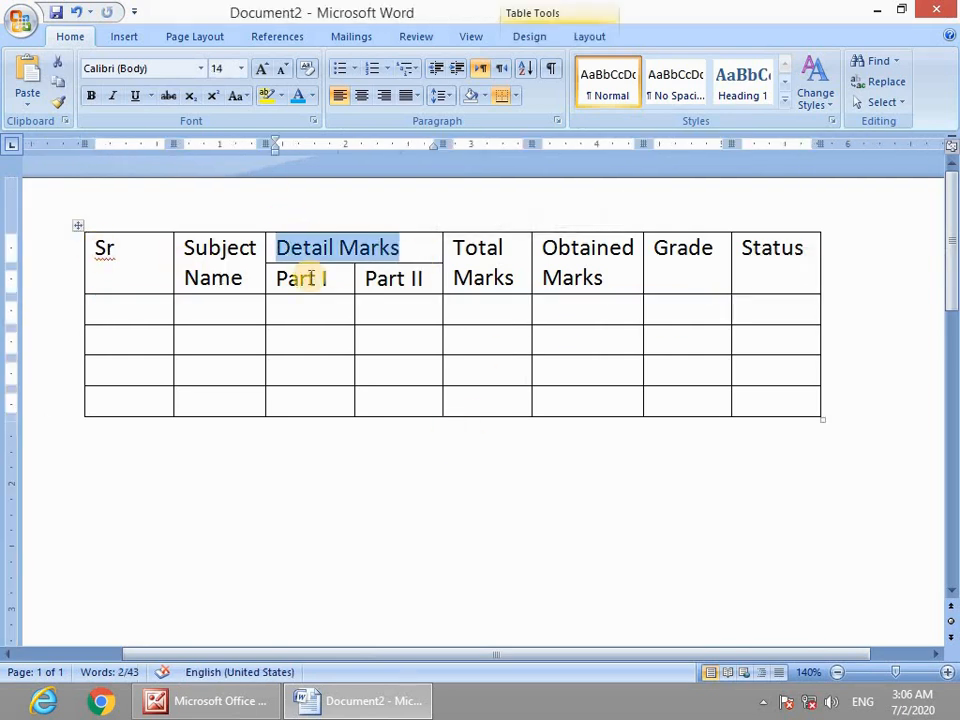
pyautogui.moveTo(315, 304); pyautogui.dragTo(321, 379)
pyautogui.moveTo(392, 302); pyautogui.dragTo(392, 388)
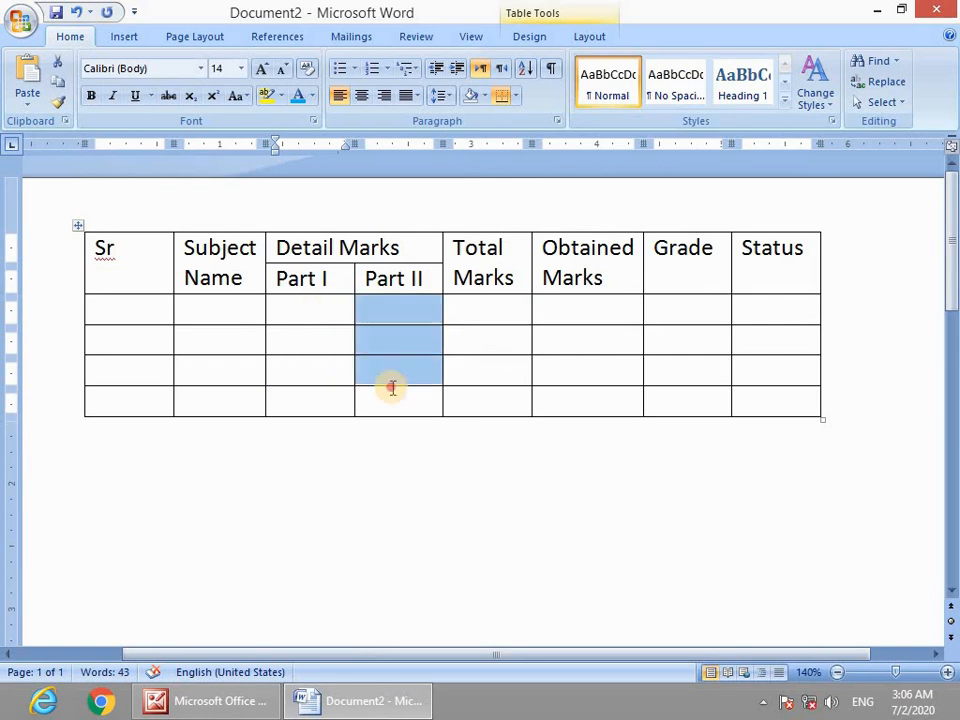
pyautogui.click(306, 278)
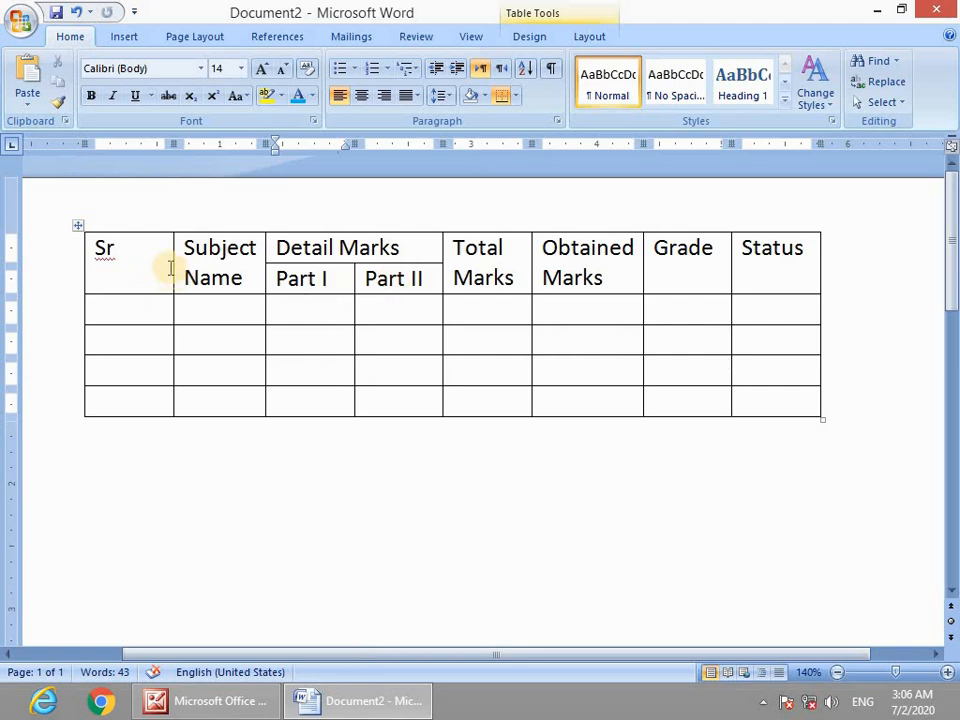
pyautogui.moveTo(173, 267); pyautogui.dragTo(126, 268)
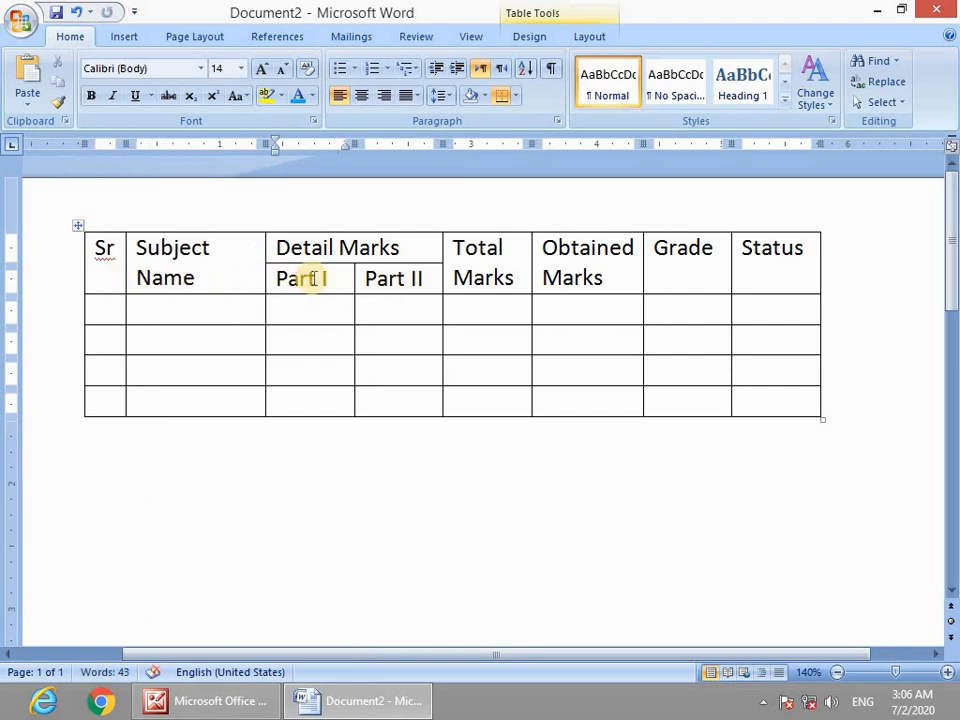
pyautogui.moveTo(265, 285); pyautogui.dragTo(274, 285)
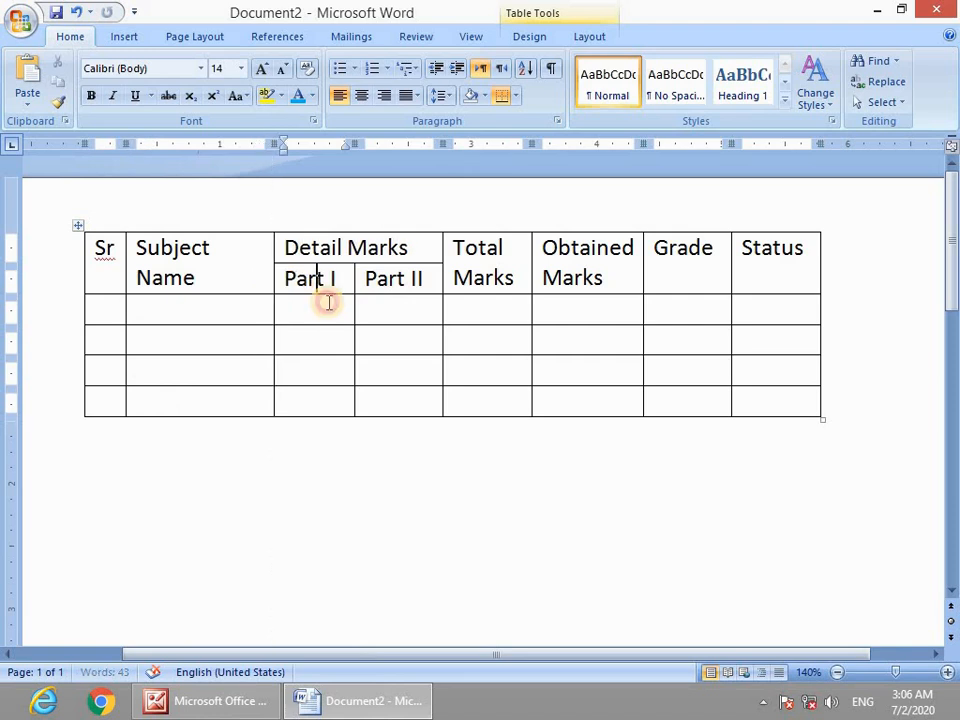
pyautogui.moveTo(443, 304); pyautogui.dragTo(435, 304)
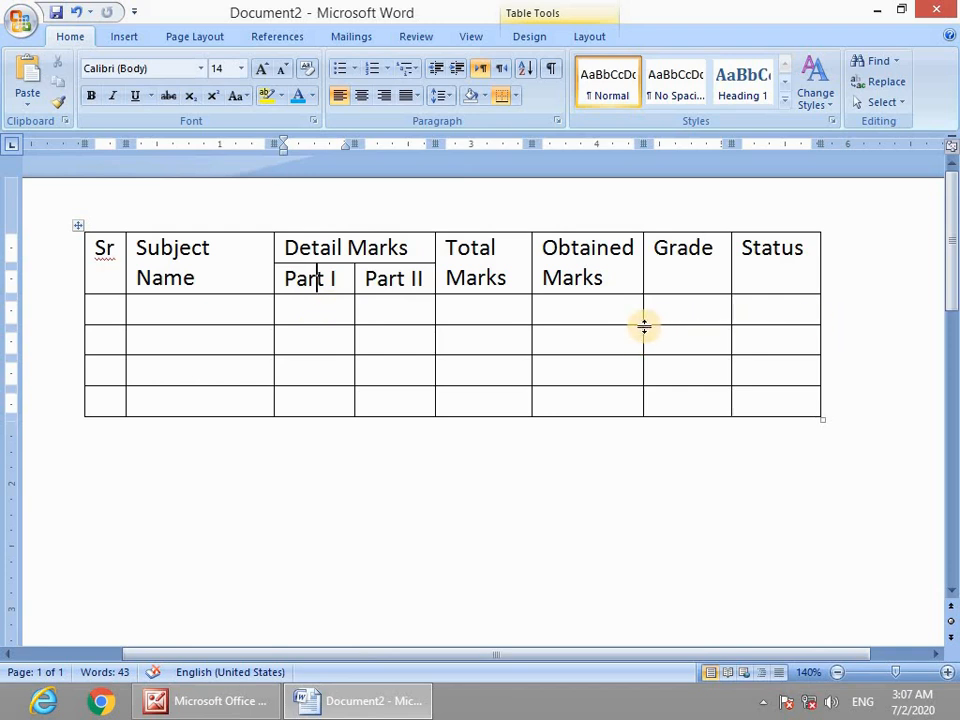
# Rebalance the Total Marks, Obtained Marks, Grade and Status column widths.
pyautogui.moveTo(642, 314); pyautogui.dragTo(651, 314)
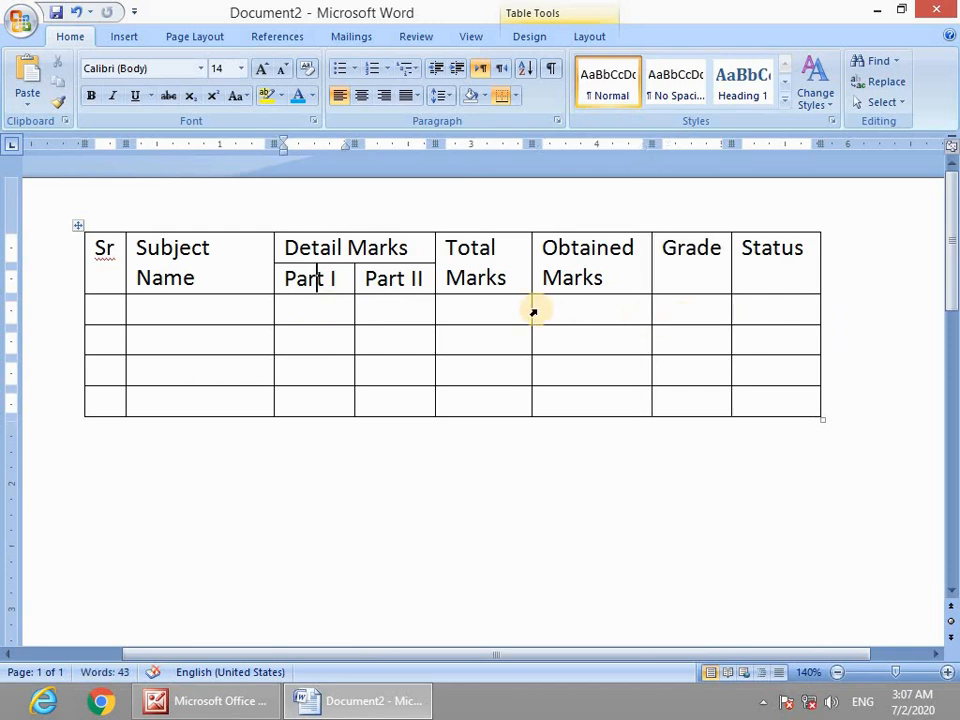
pyautogui.moveTo(528, 307); pyautogui.dragTo(540, 312)
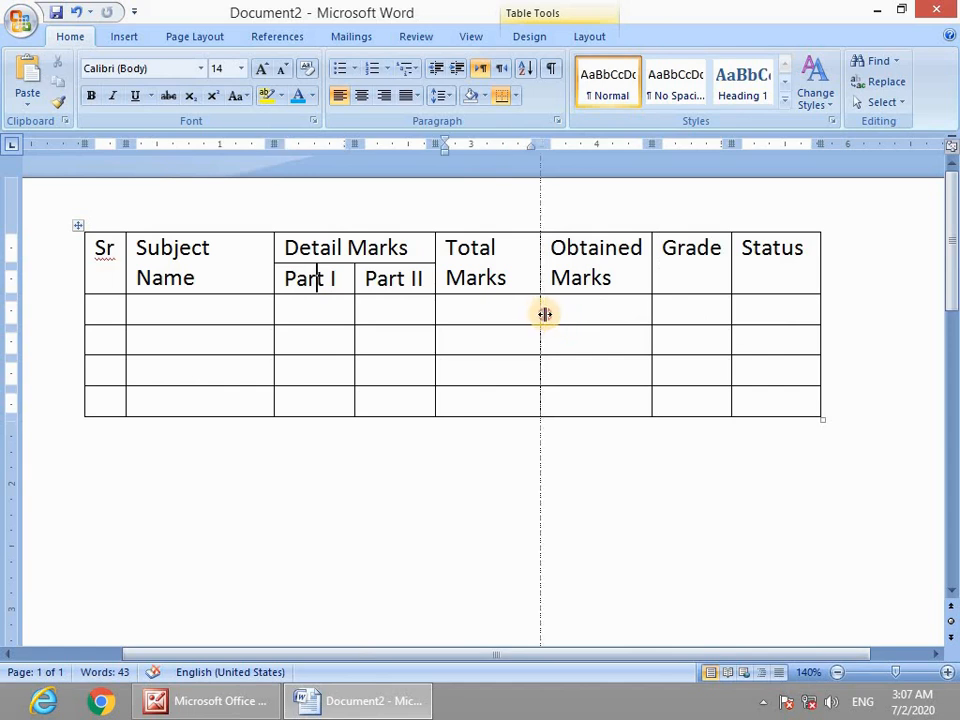
pyautogui.moveTo(544, 314)
pyautogui.mouseDown()
pyautogui.moveTo(580, 314)
pyautogui.moveTo(556, 311)
pyautogui.mouseUp()
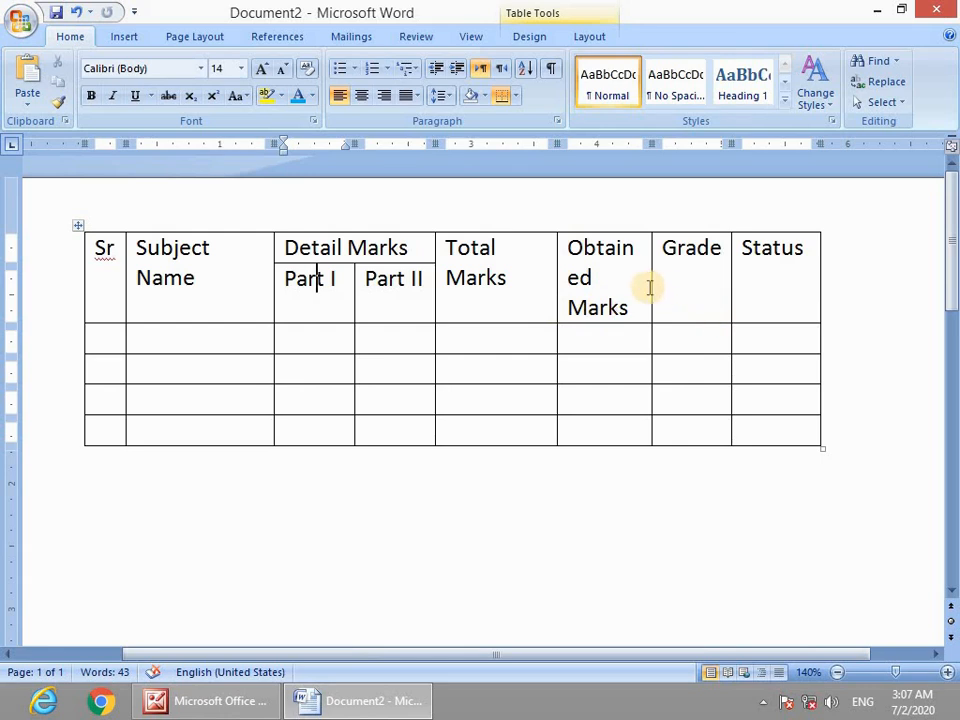
pyautogui.moveTo(650, 287); pyautogui.dragTo(667, 290)
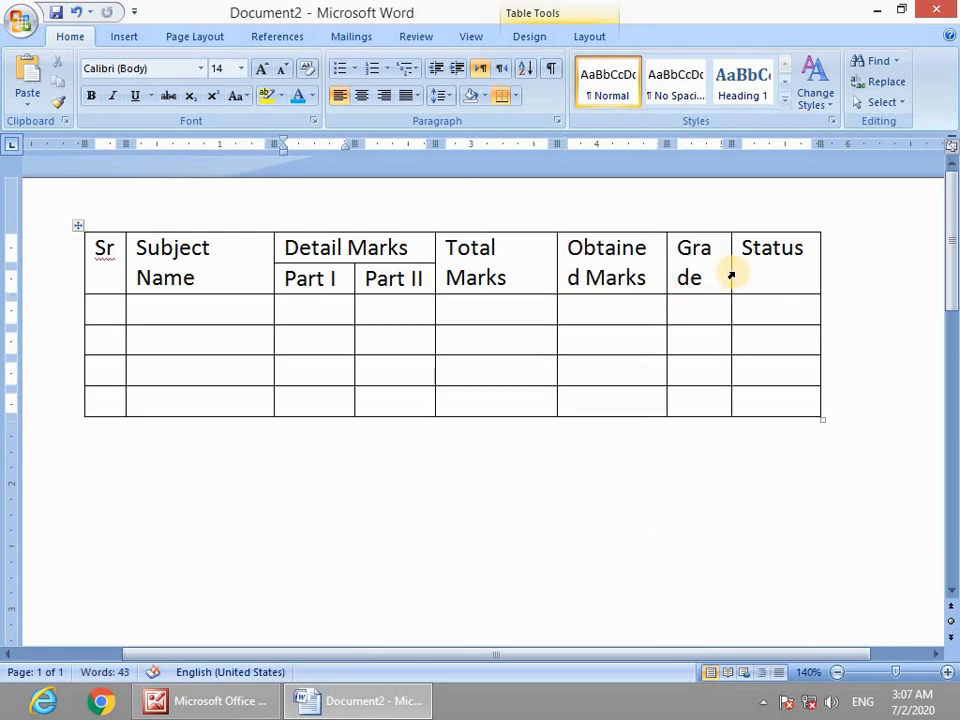
pyautogui.moveTo(730, 271); pyautogui.dragTo(745, 274)
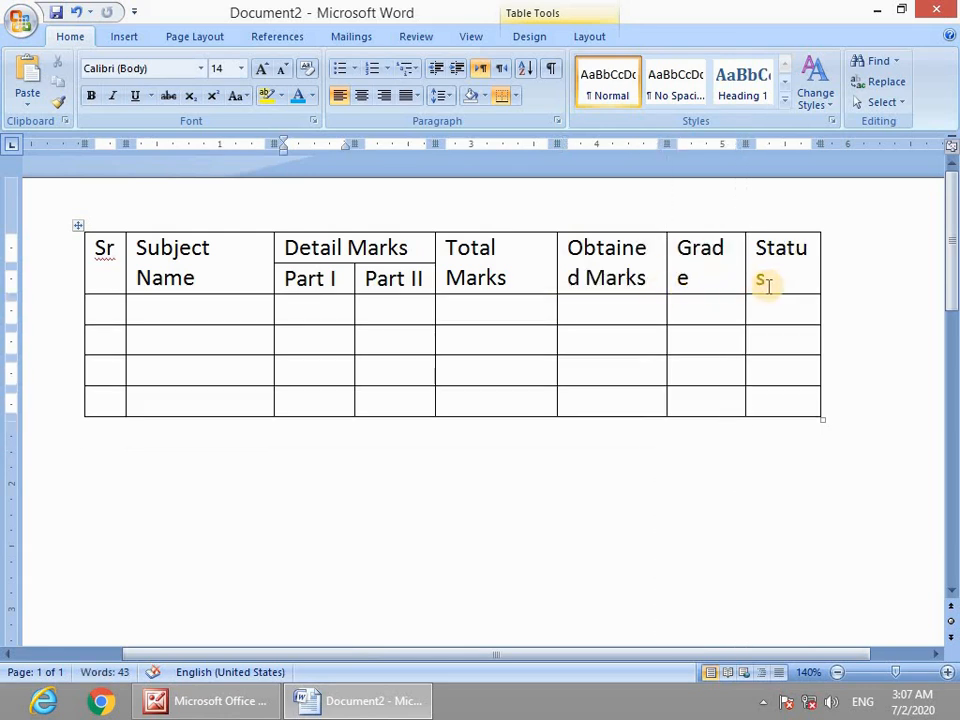
pyautogui.moveTo(665, 275); pyautogui.dragTo(657, 279)
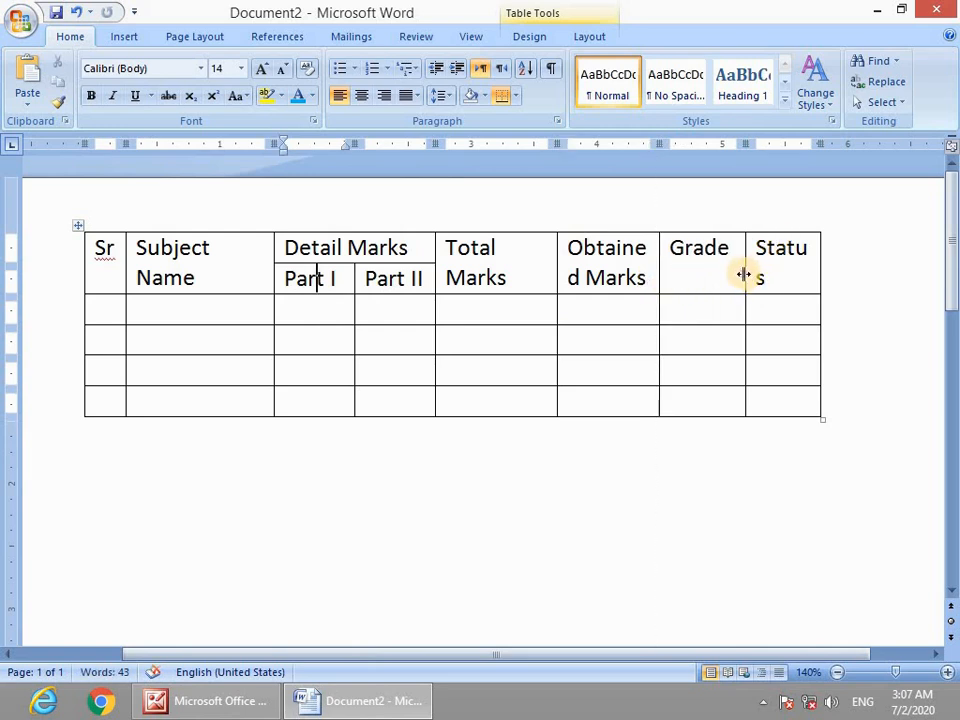
pyautogui.moveTo(744, 274); pyautogui.dragTo(738, 274)
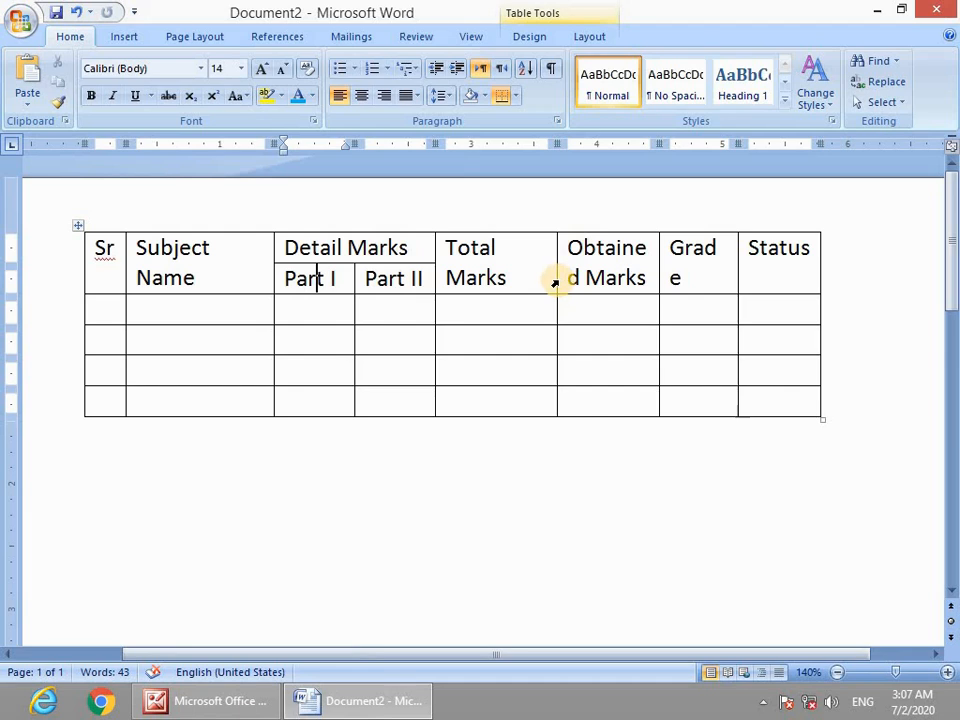
pyautogui.moveTo(553, 274); pyautogui.dragTo(541, 273)
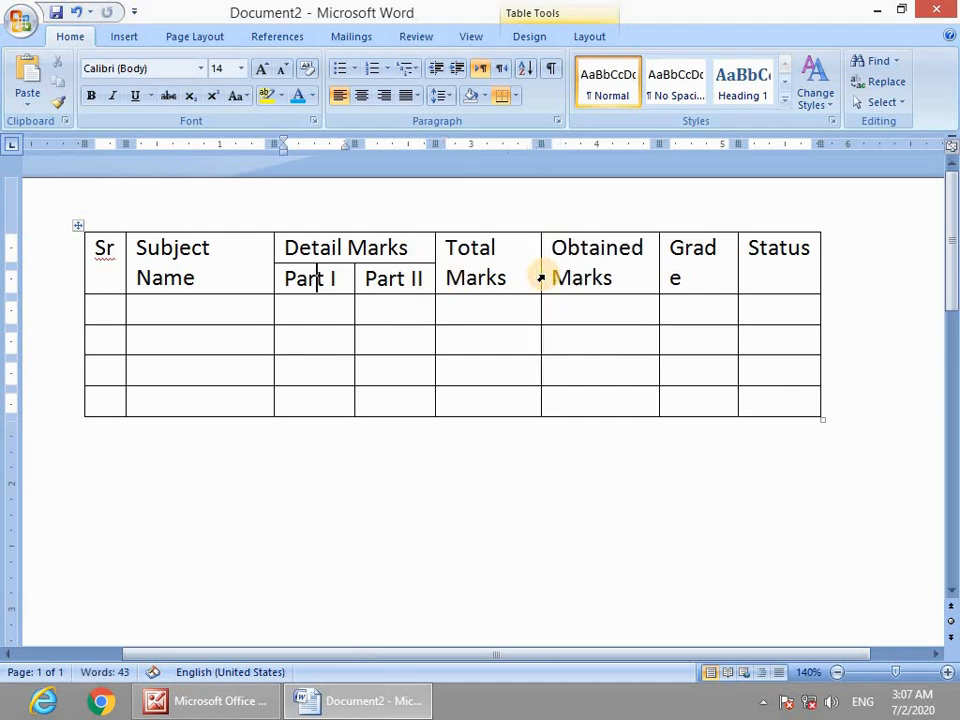
# Widen Part I, Part II, Subject Name, Status and Grade so headings fit on one line.
pyautogui.moveTo(432, 277); pyautogui.dragTo(456, 281)
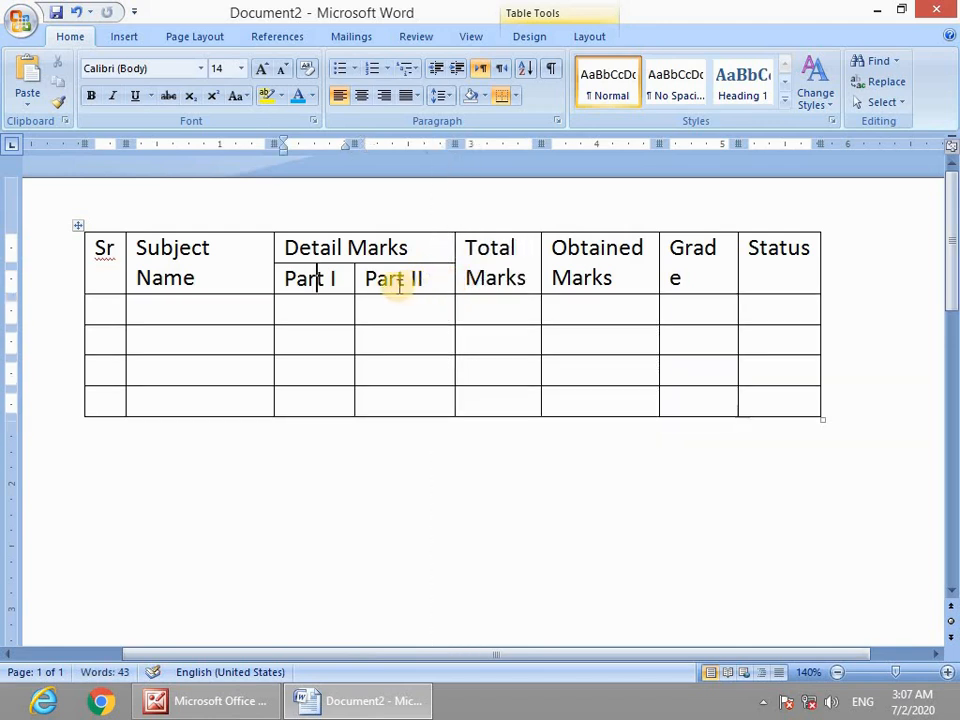
pyautogui.moveTo(354, 306); pyautogui.dragTo(377, 312)
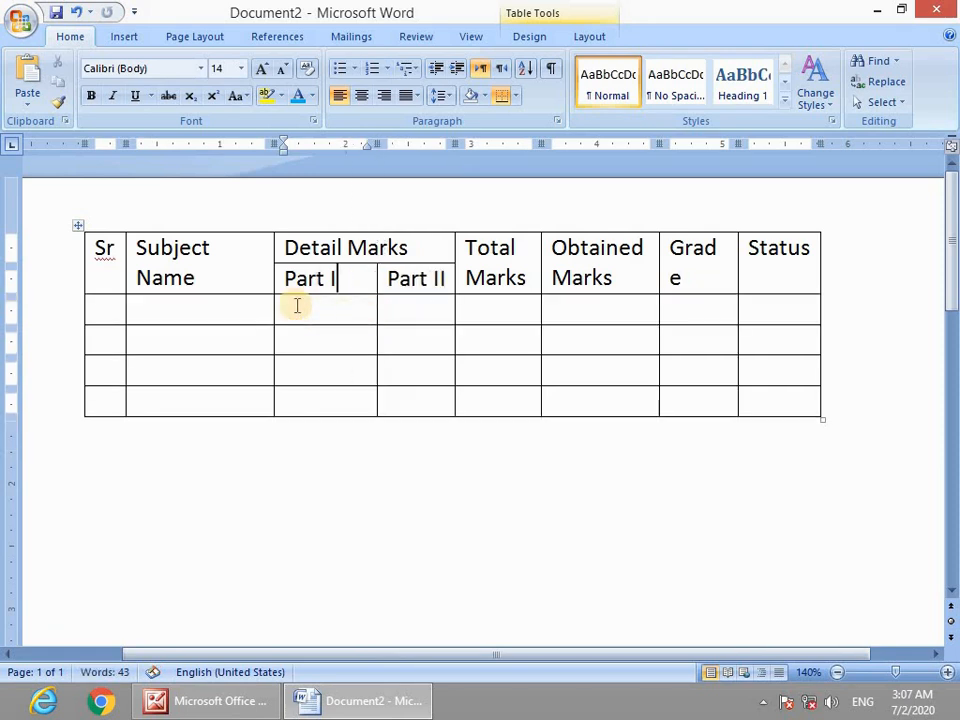
pyautogui.moveTo(271, 307); pyautogui.dragTo(298, 309)
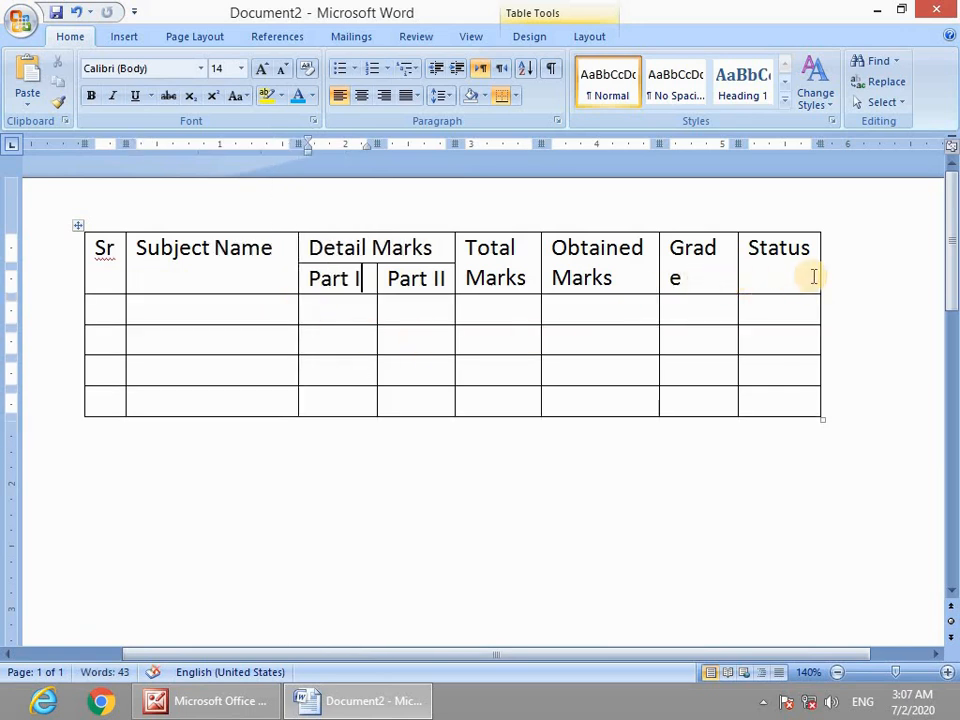
pyautogui.moveTo(819, 273); pyautogui.dragTo(831, 272)
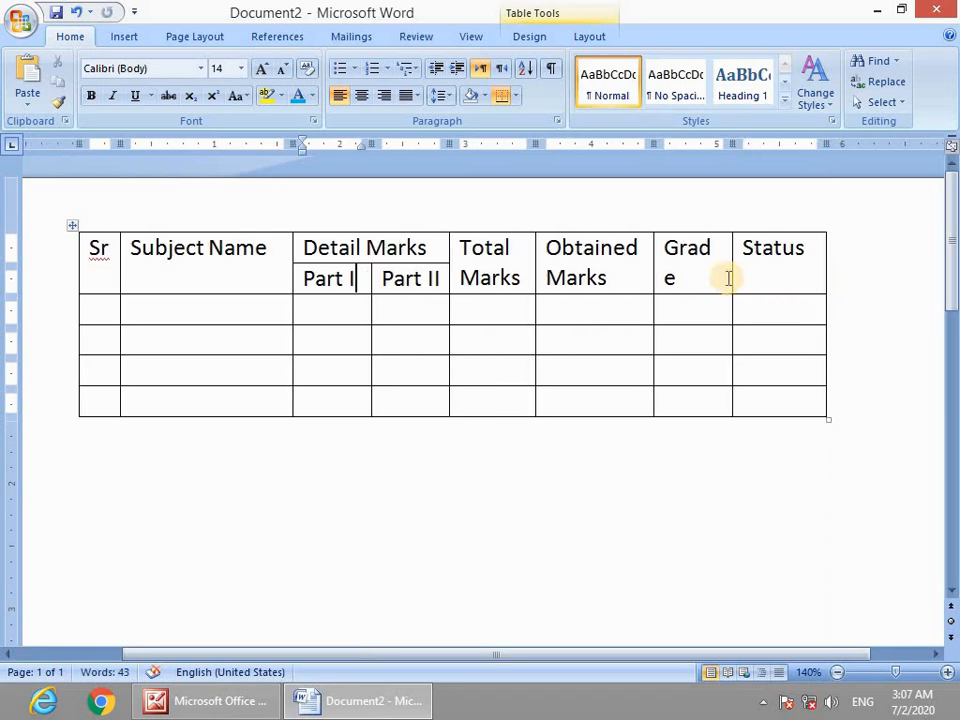
pyautogui.moveTo(732, 278); pyautogui.dragTo(739, 281)
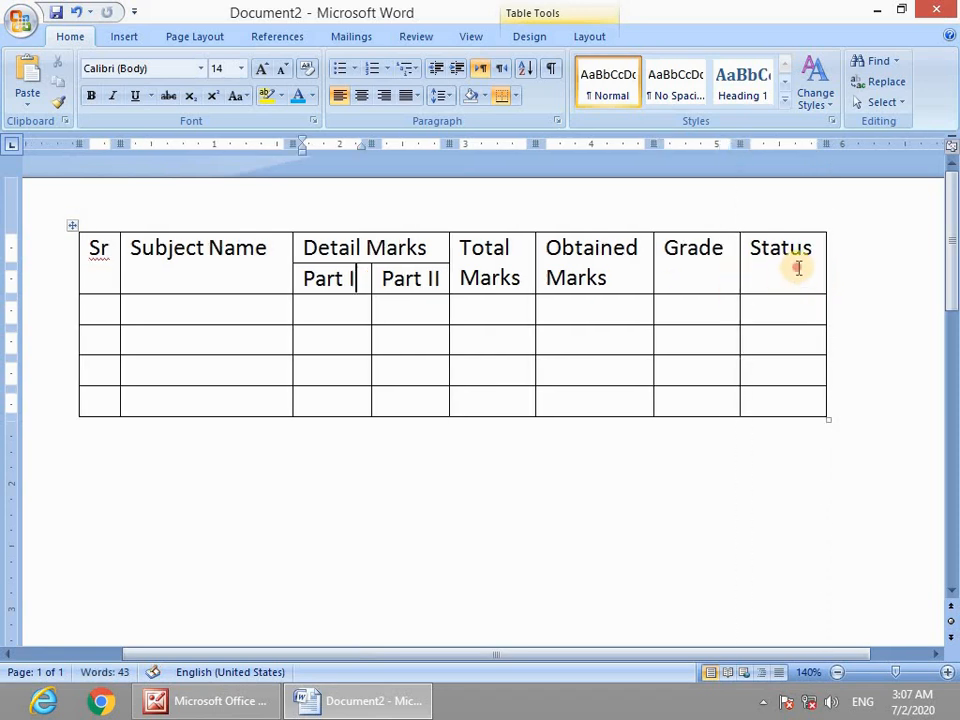
pyautogui.moveTo(797, 266); pyautogui.dragTo(111, 279)
# Bold the Part I and Part II headings and widen their columns to fit on one line.
pyautogui.moveTo(317, 279); pyautogui.dragTo(433, 279)
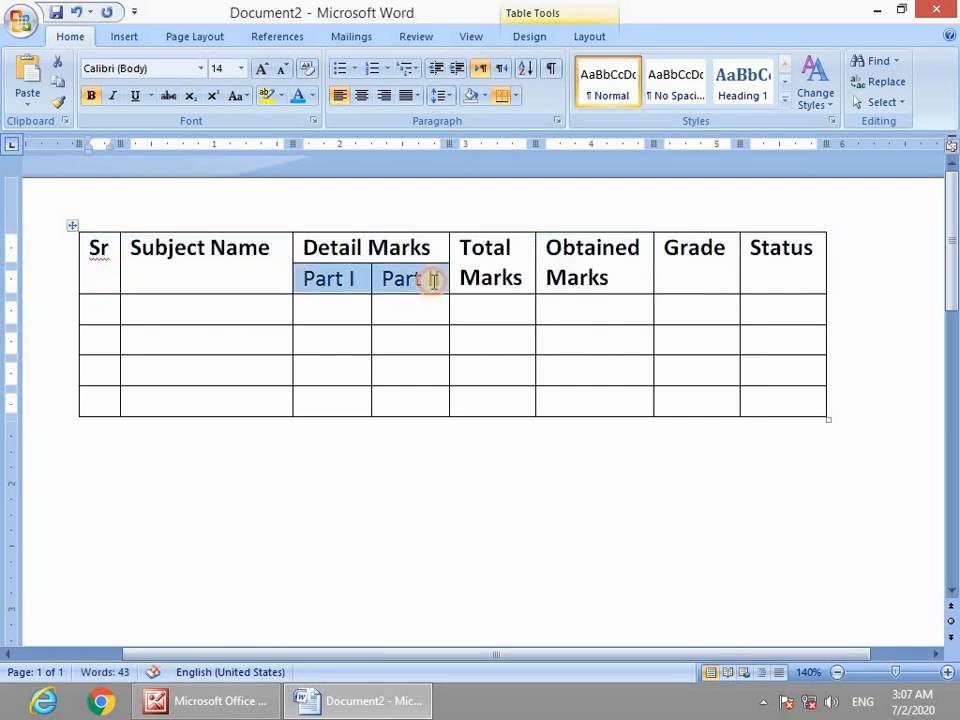
pyautogui.hotkey('ctrl', 'b')
pyautogui.click(343, 304)
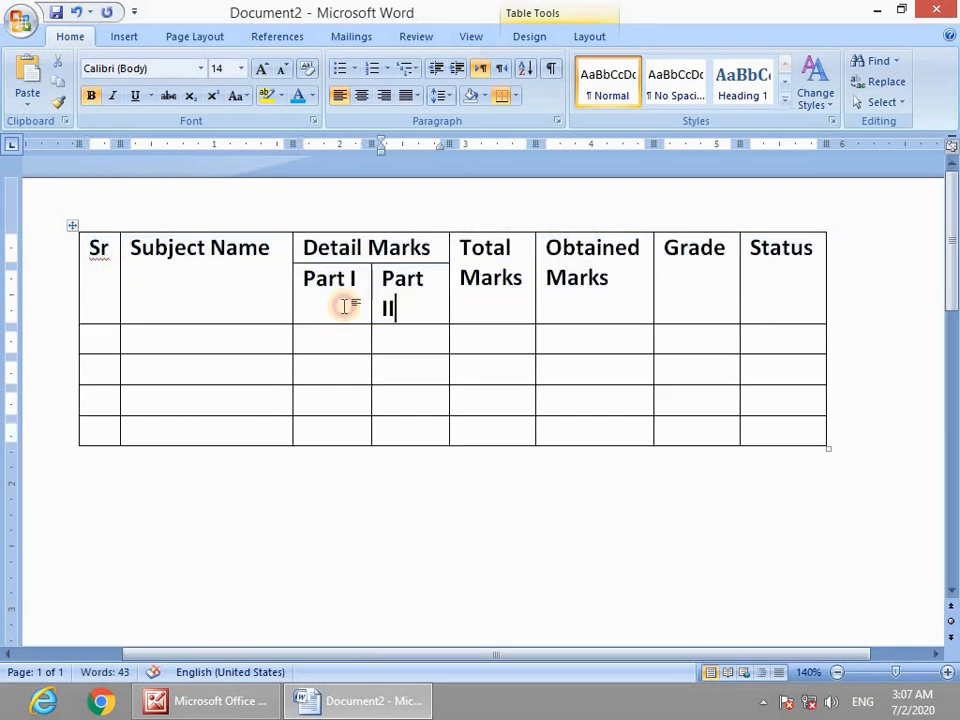
pyautogui.moveTo(292, 307); pyautogui.dragTo(284, 307)
pyautogui.moveTo(370, 306); pyautogui.dragTo(363, 300)
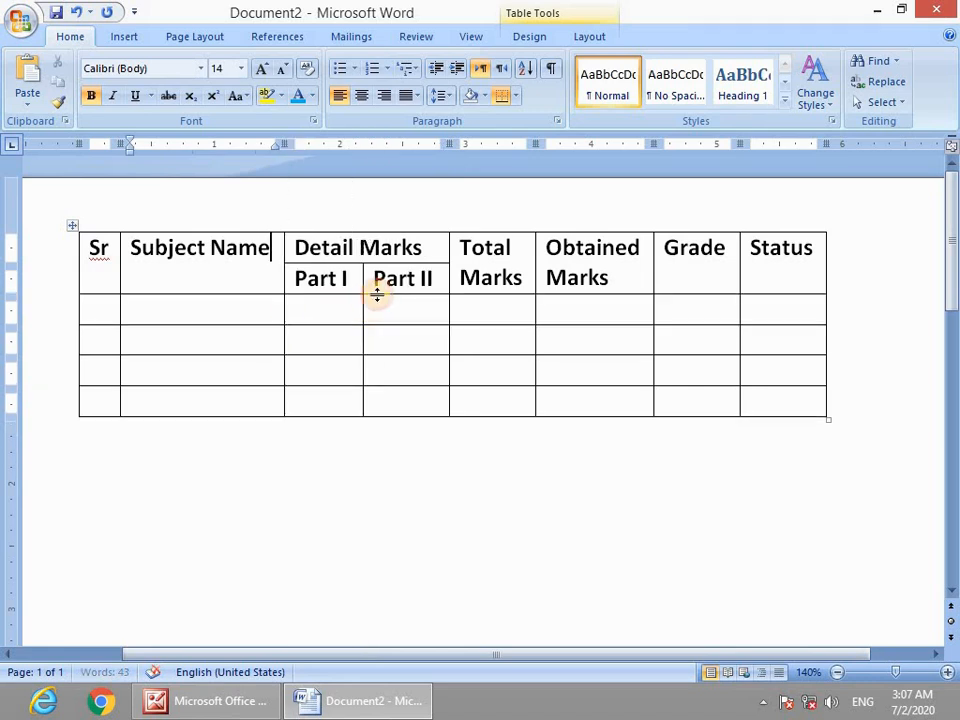
# Shade all header cells from Sr to Status light orange.
pyautogui.moveTo(98, 252); pyautogui.dragTo(439, 279)
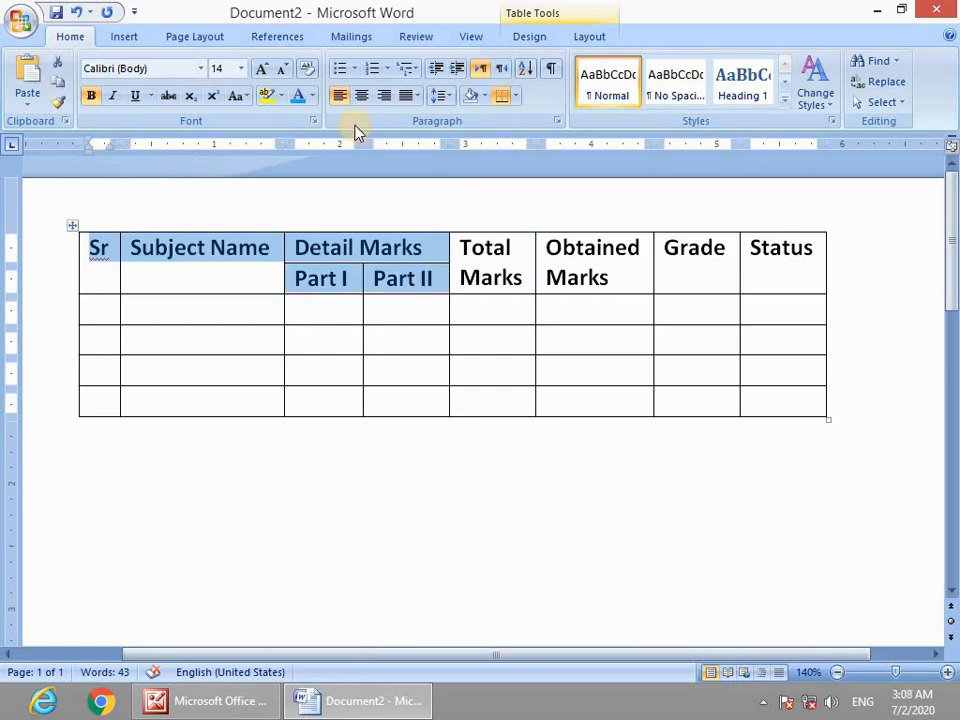
pyautogui.click(484, 97)
pyautogui.click(553, 170)
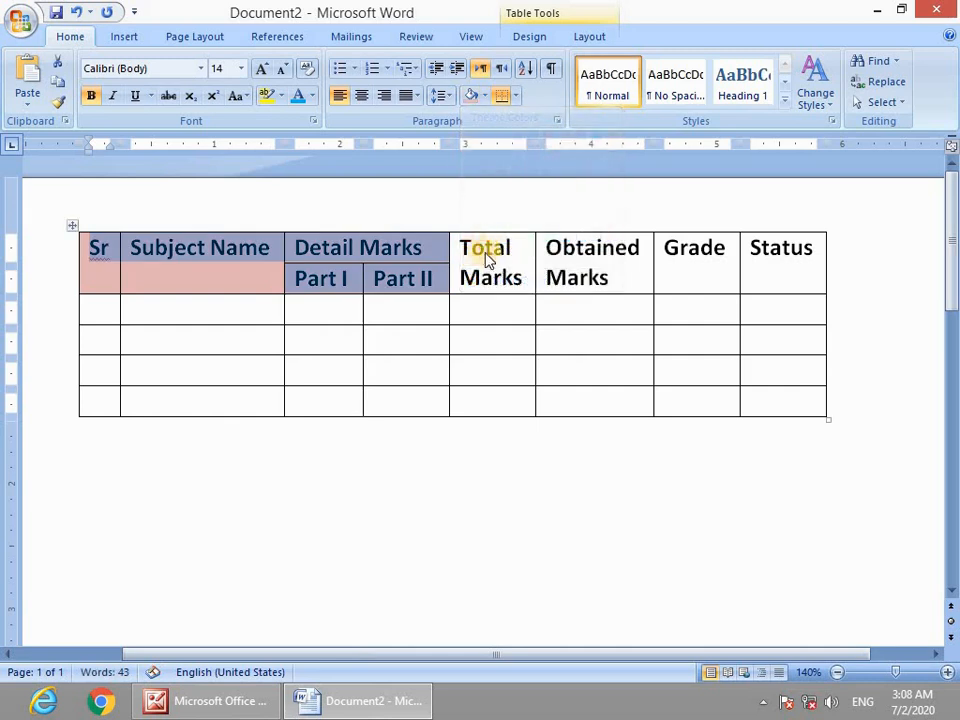
pyautogui.click(513, 265)
pyautogui.moveTo(513, 265); pyautogui.dragTo(784, 253)
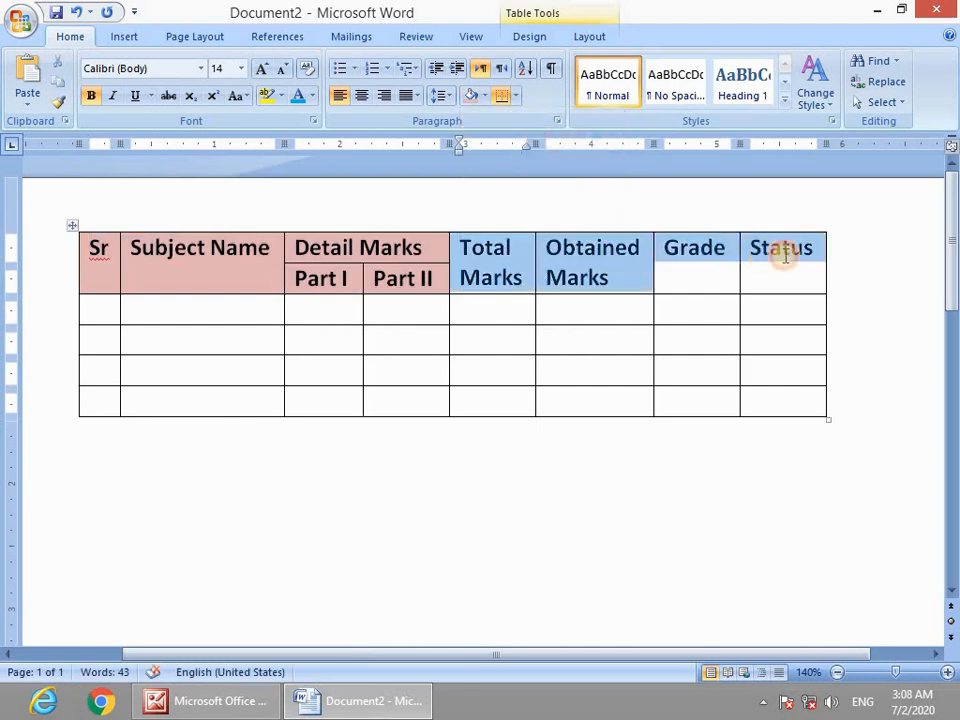
pyautogui.click(470, 97)
pyautogui.click(522, 342)
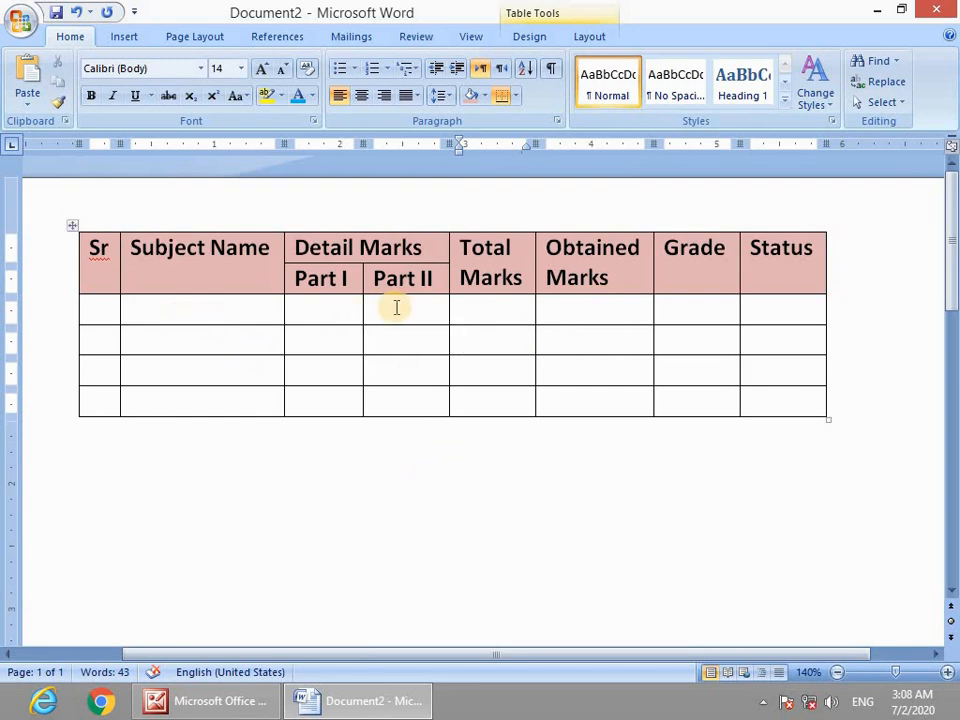
pyautogui.scroll(-5, 401, 439)
pyautogui.moveTo(705, 439); pyautogui.dragTo(521, 456)
pyautogui.scroll(5, 337, 330)
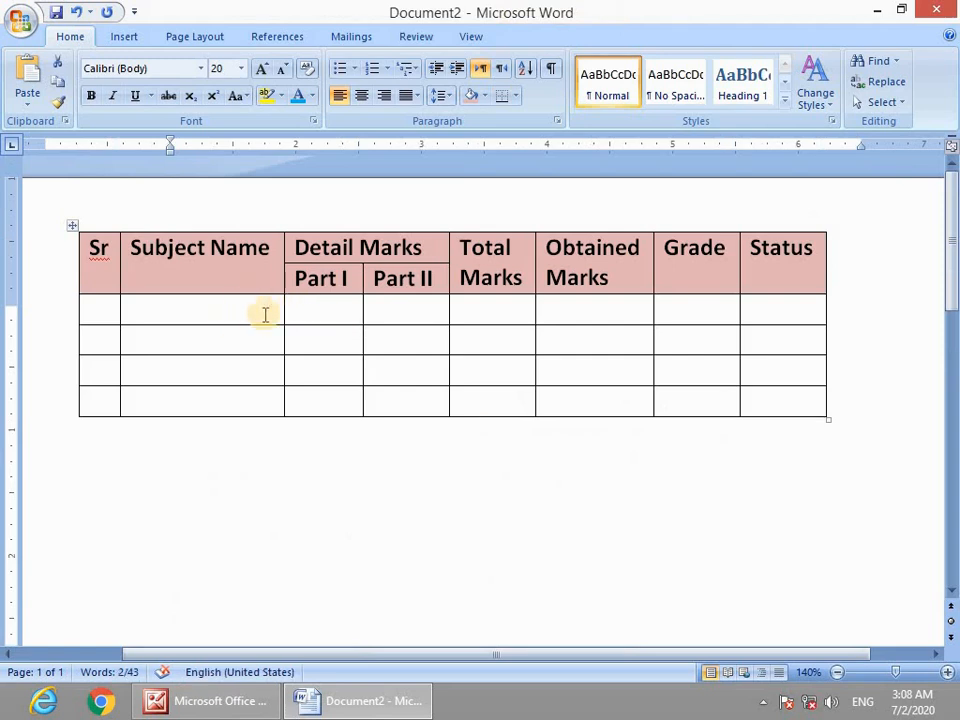
pyautogui.moveTo(189, 315); pyautogui.dragTo(188, 346)
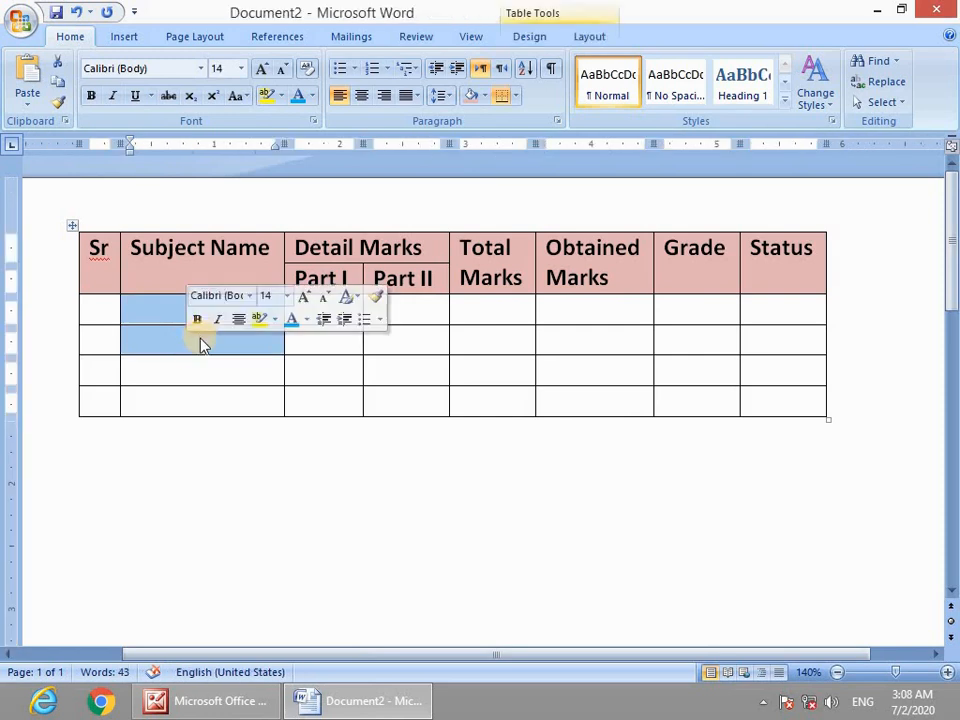
pyautogui.rightClick(201, 340)
pyautogui.click(232, 452)
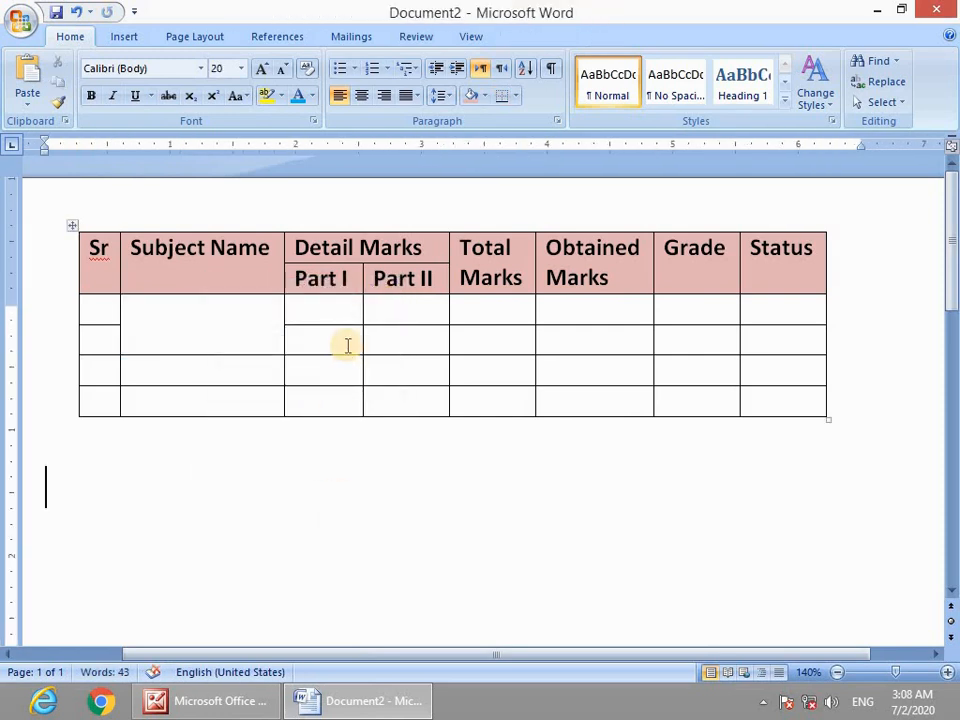
pyautogui.moveTo(345, 345); pyautogui.dragTo(770, 396)
pyautogui.rightClick(770, 396)
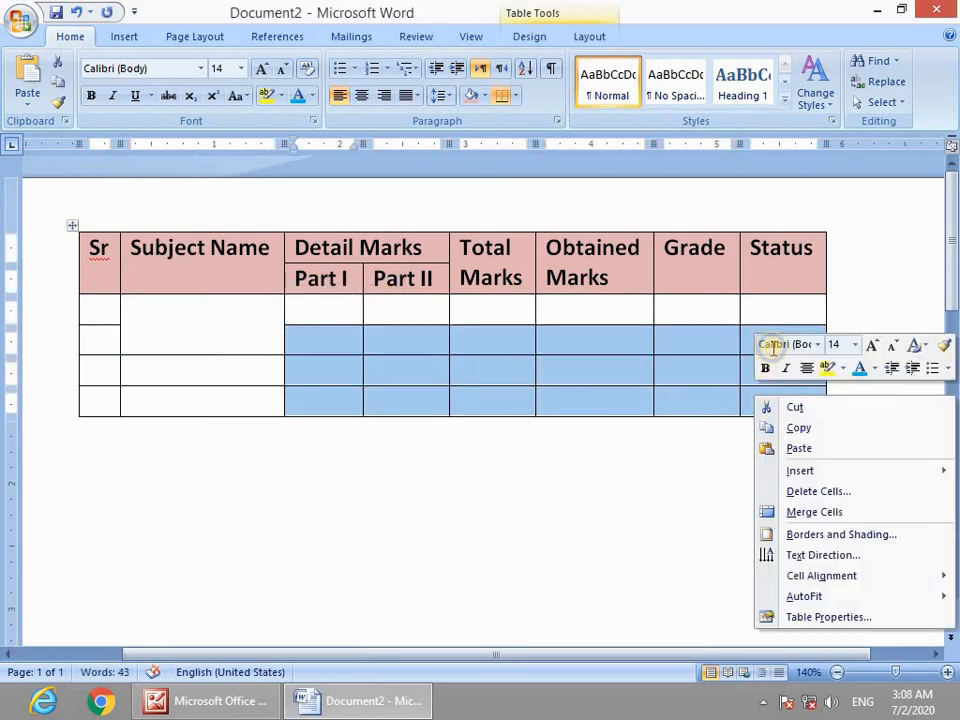
pyautogui.click(793, 512)
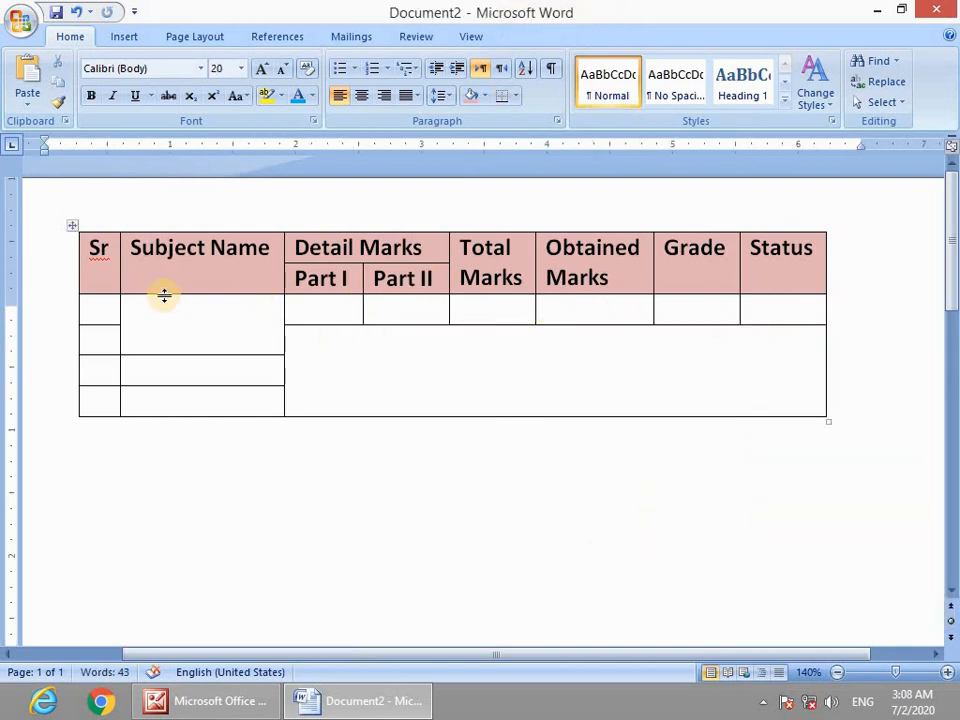
pyautogui.moveTo(218, 372); pyautogui.dragTo(218, 403)
pyautogui.rightClick(218, 403)
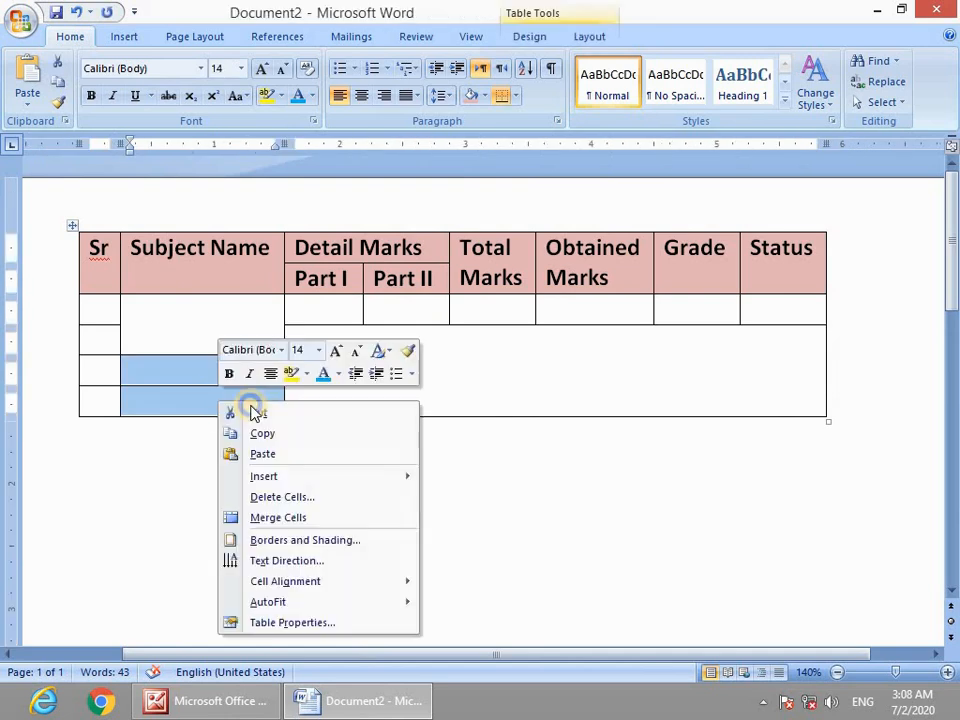
pyautogui.click(279, 516)
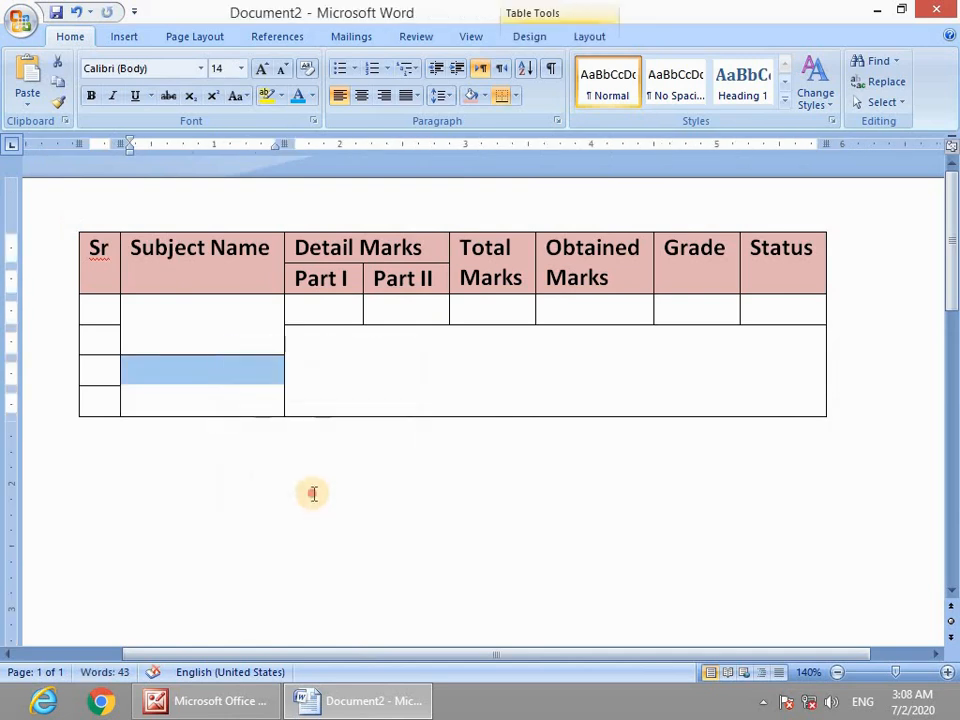
pyautogui.click(312, 493)
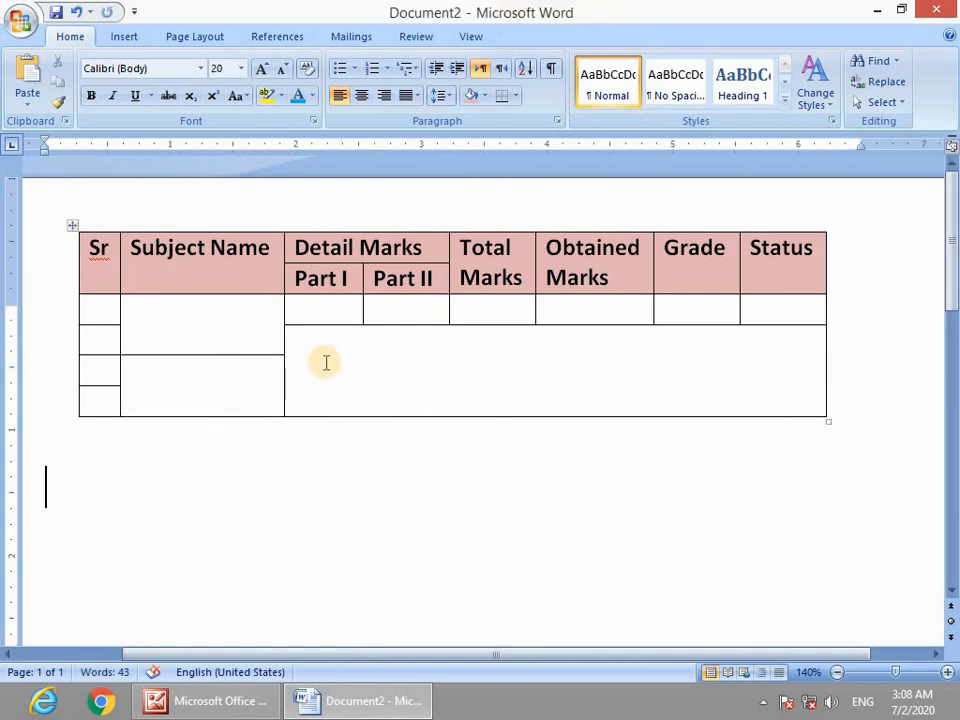
pyautogui.hotkey('ctrl', 'z')
pyautogui.hotkey('ctrl', 'z')
pyautogui.hotkey('ctrl', 'z')
pyautogui.hotkey('ctrl', 'z')
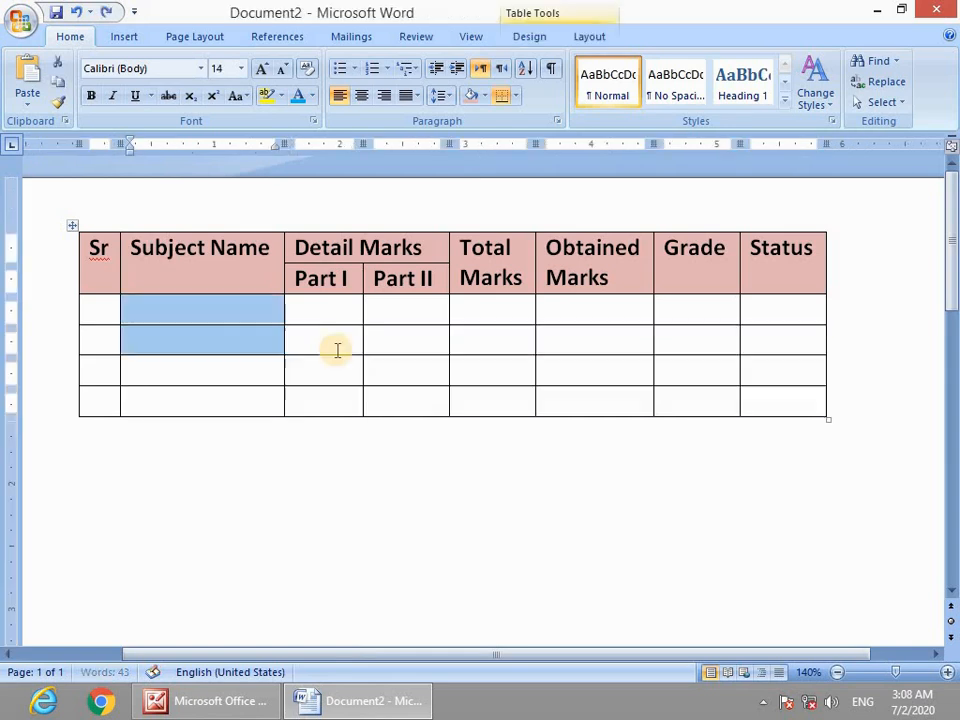
pyautogui.scroll(-2, 370, 390)
pyautogui.click(381, 413)
pyautogui.scroll(-2, 450, 390)
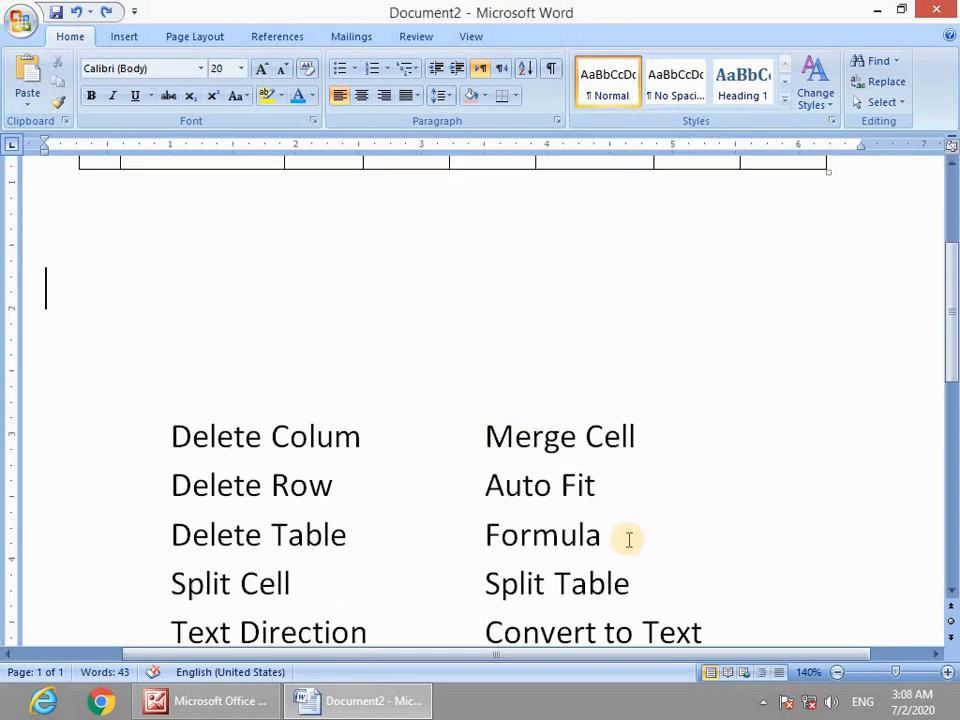
pyautogui.moveTo(615, 487); pyautogui.dragTo(520, 487)
pyautogui.scroll(3, 467, 456)
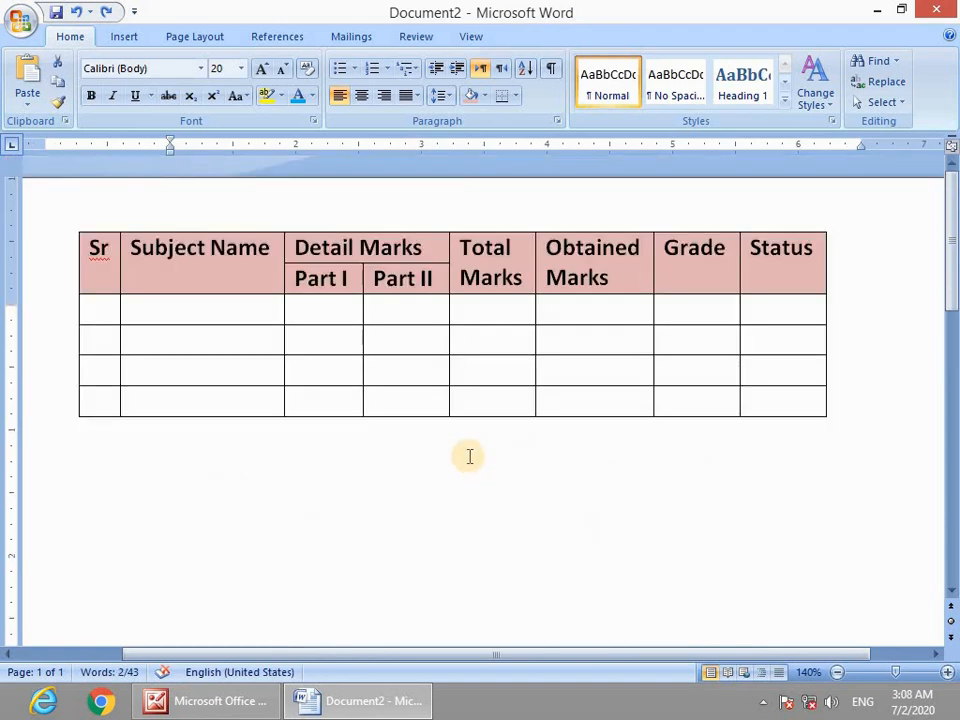
pyautogui.click(103, 313)
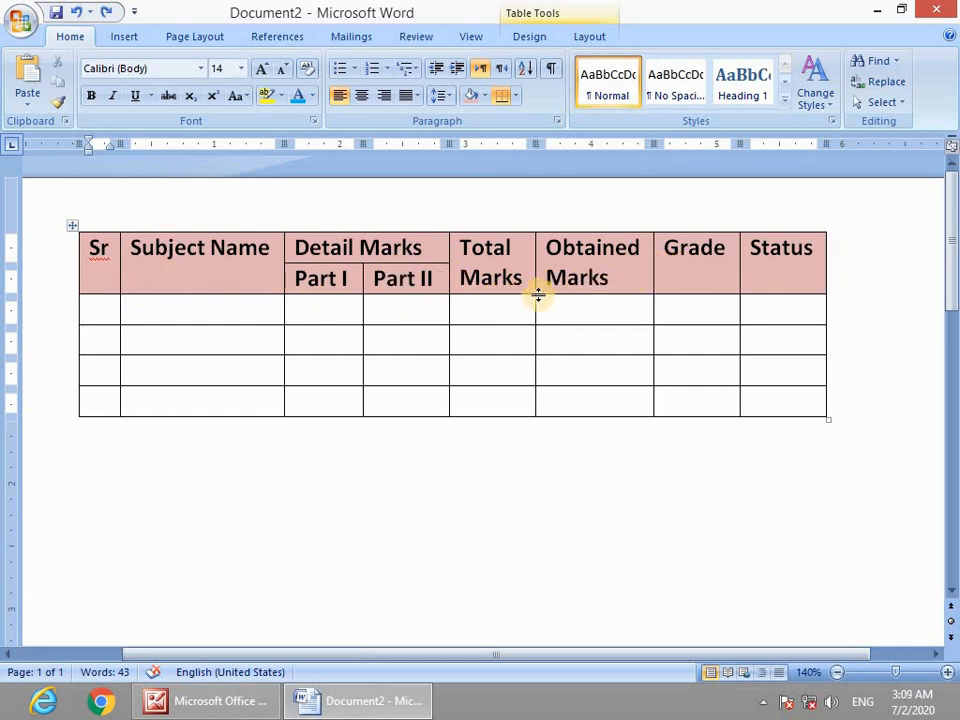
pyautogui.scroll(-3, 111, 313)
# Insert a six-column, four-row table on the empty line below the first table.
pyautogui.click(272, 411)
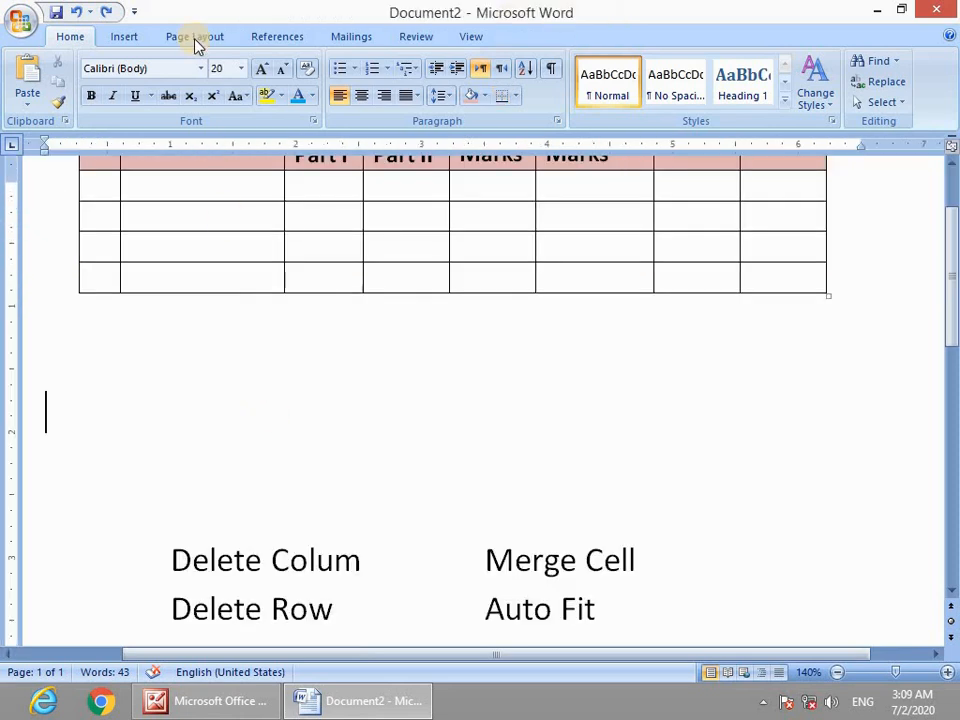
pyautogui.click(125, 38)
pyautogui.click(131, 103)
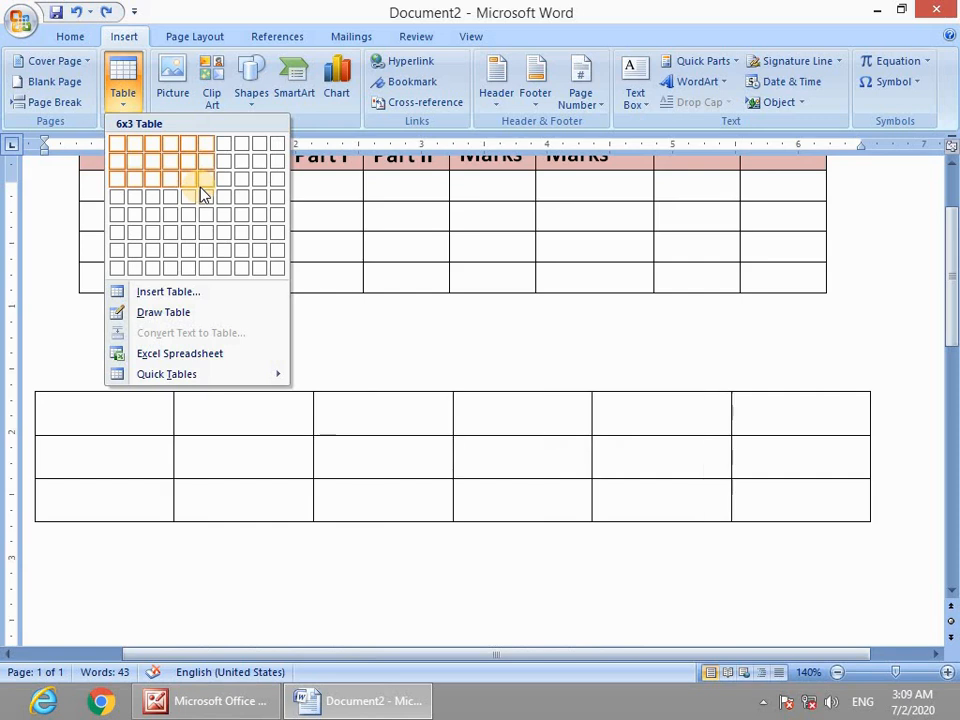
pyautogui.click(205, 196)
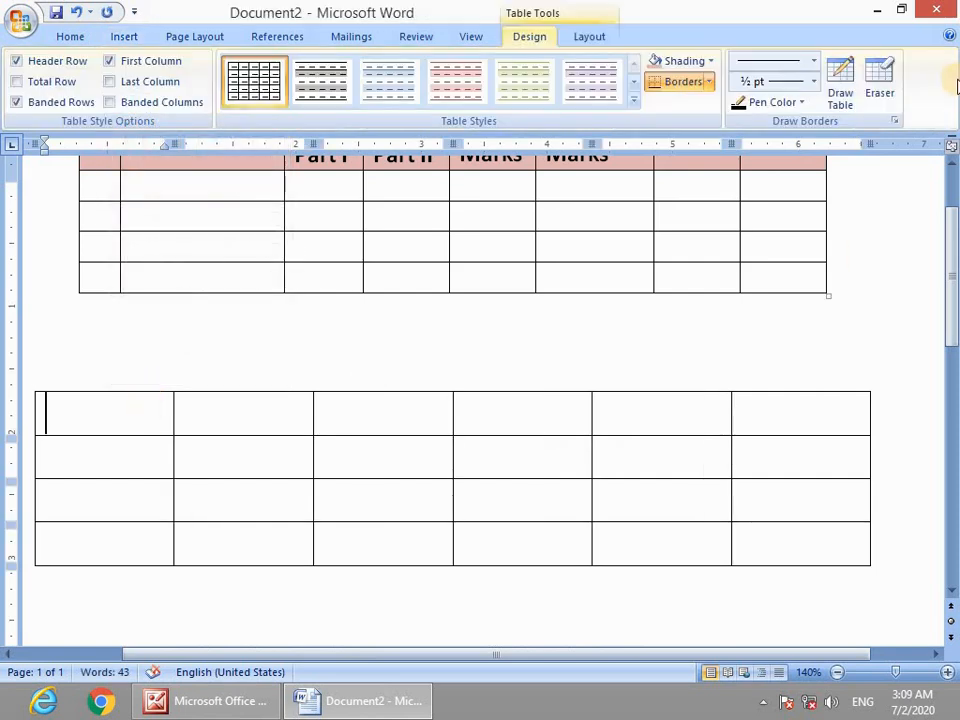
# Type headings Sr, Name, Father, Class, Roll, Date of and the first student's row ending 1-1-90.
pyautogui.write('Sr')
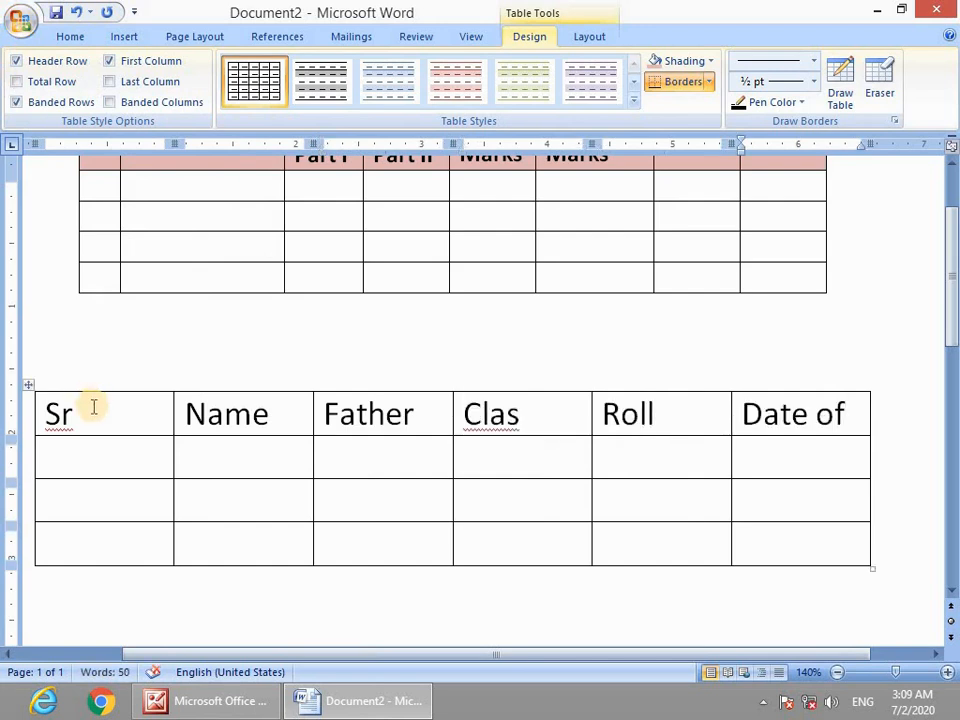
pyautogui.click(100, 457)
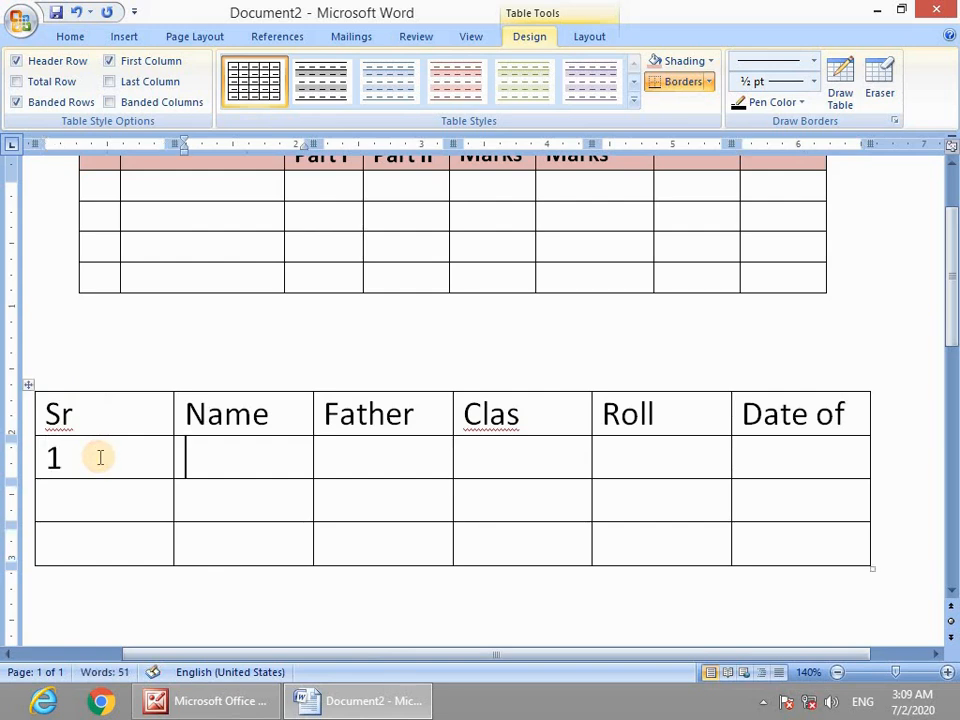
pyautogui.press('Tab')
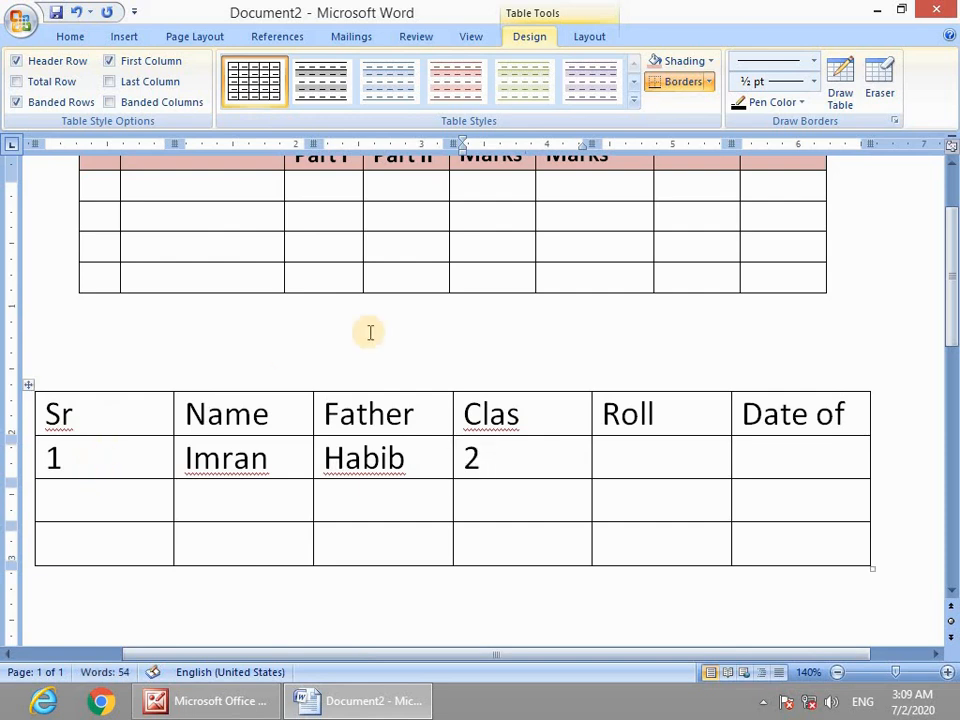
pyautogui.click(530, 413)
pyautogui.write('s')
pyautogui.click(534, 455)
pyautogui.click(622, 460)
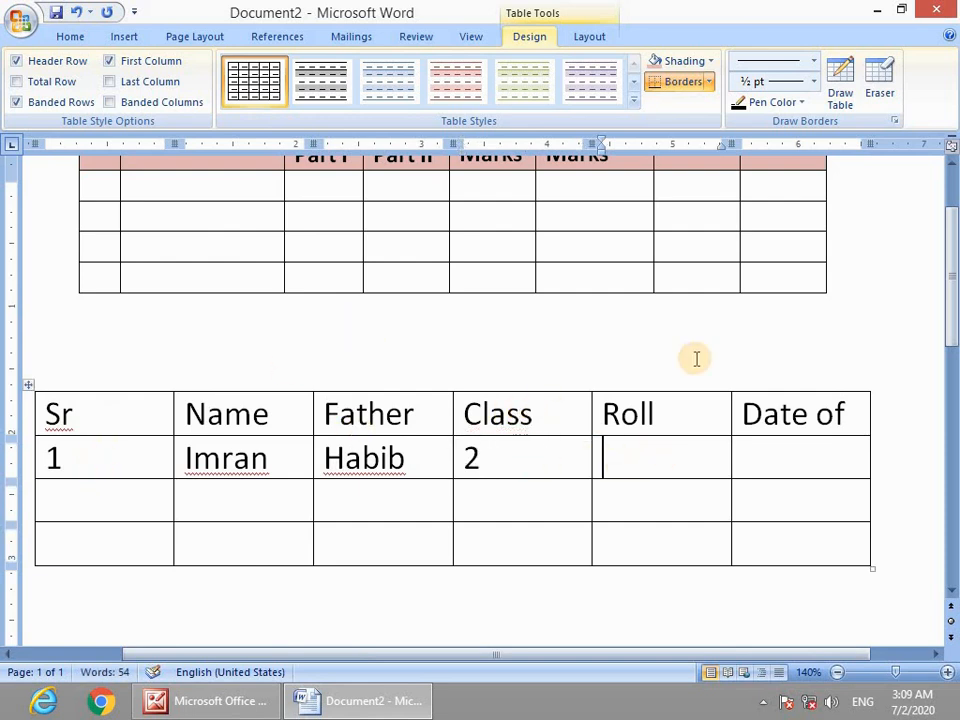
pyautogui.click(800, 476)
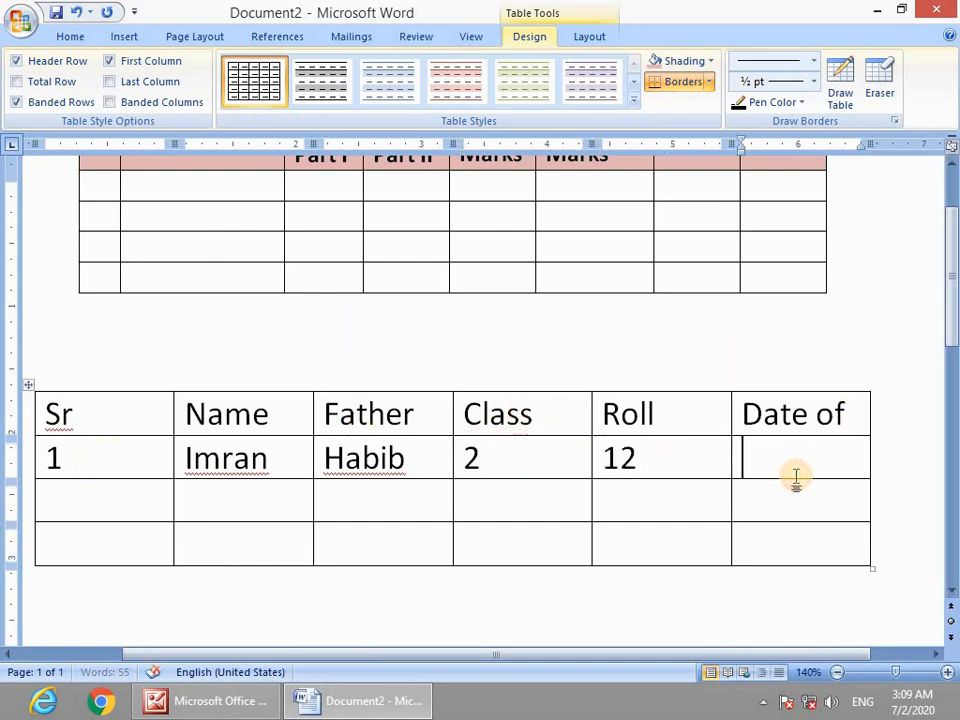
pyautogui.write('1-1-90')
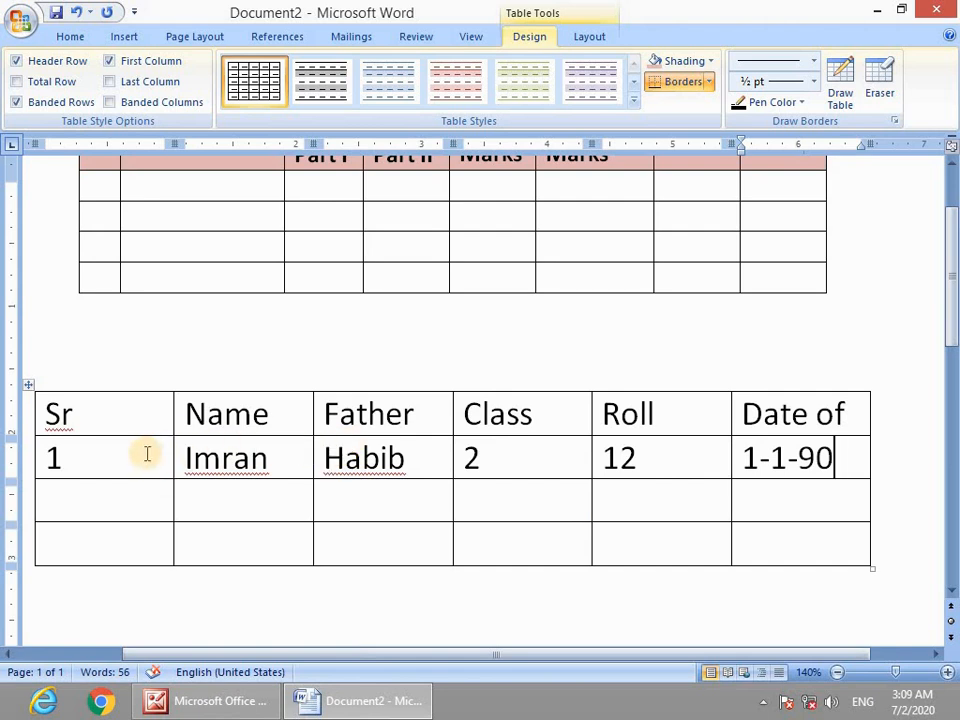
# Restore the Sr column's original width, then select the entire student table.
pyautogui.moveTo(173, 457); pyautogui.dragTo(84, 456)
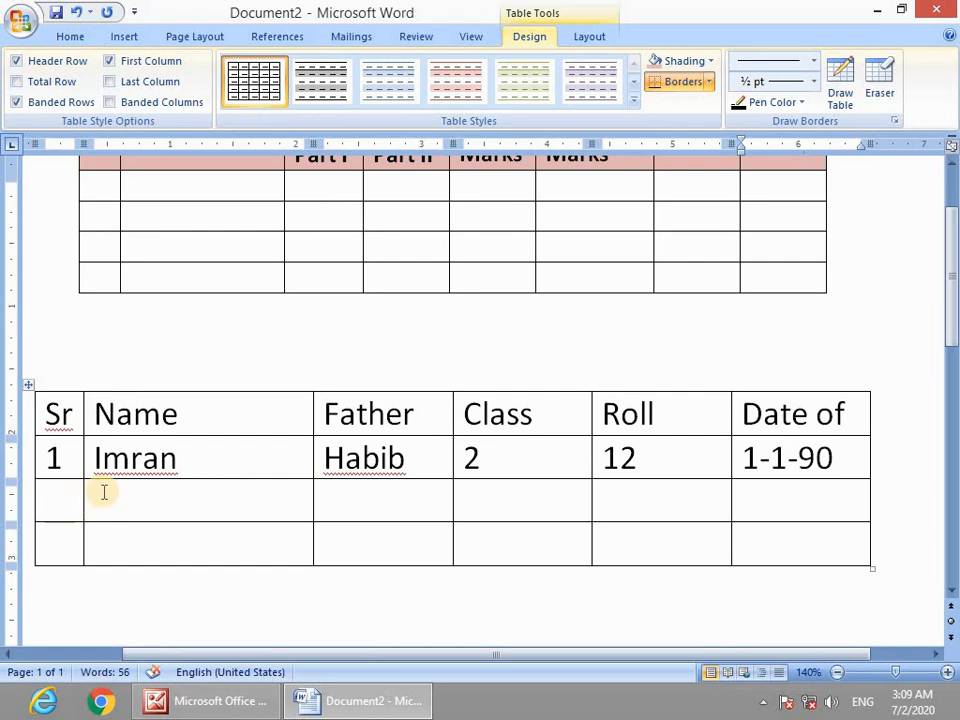
pyautogui.hotkey('ctrl', 'z')
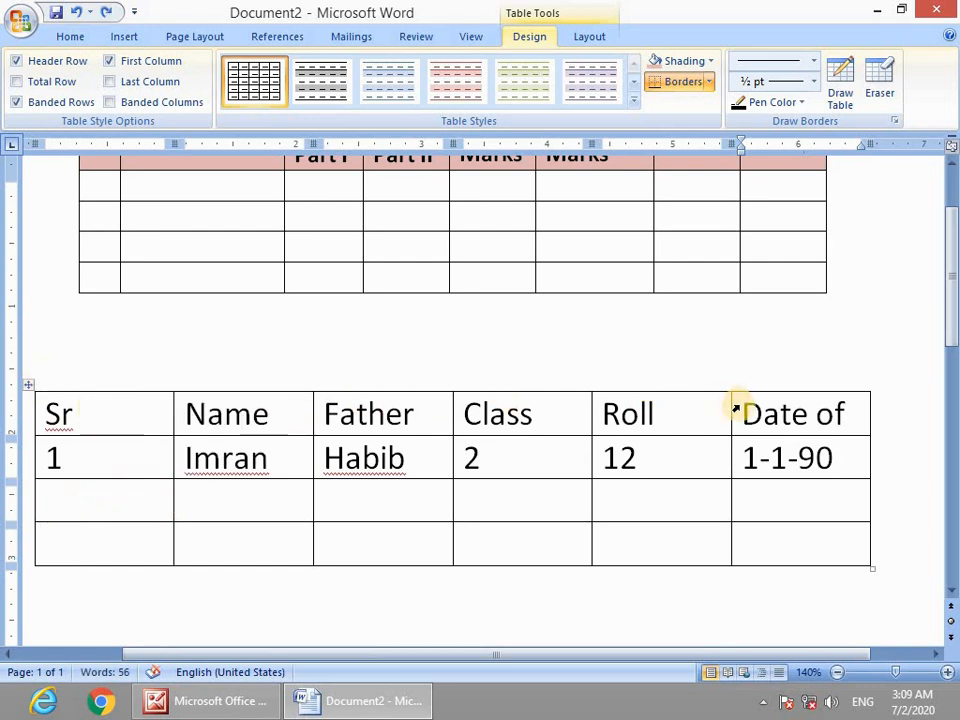
pyautogui.moveTo(735, 401); pyautogui.dragTo(96, 454)
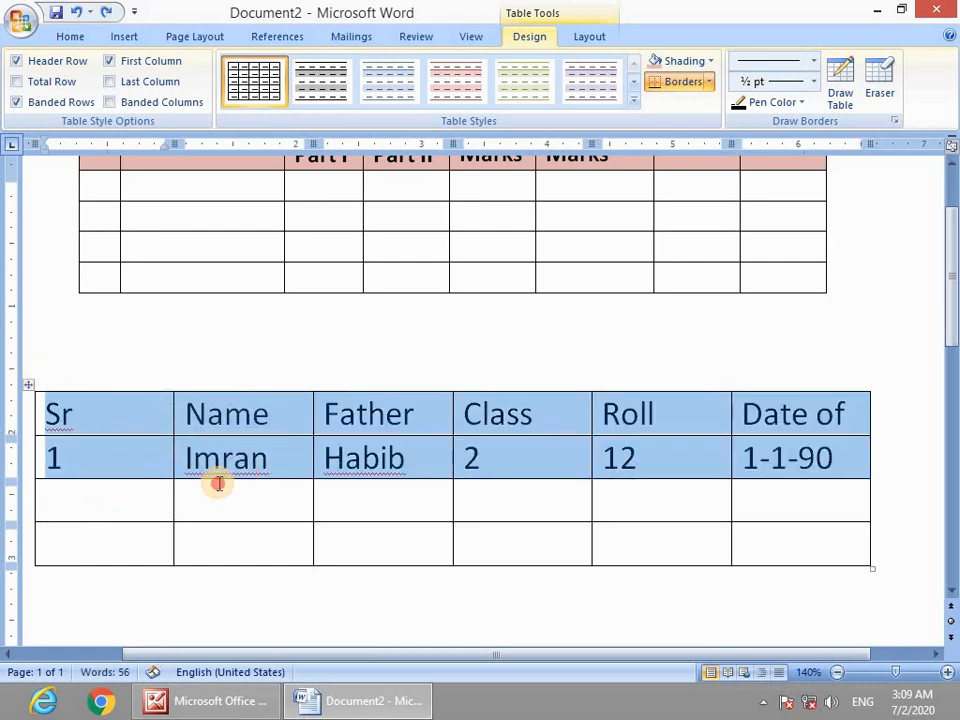
pyautogui.click(195, 462)
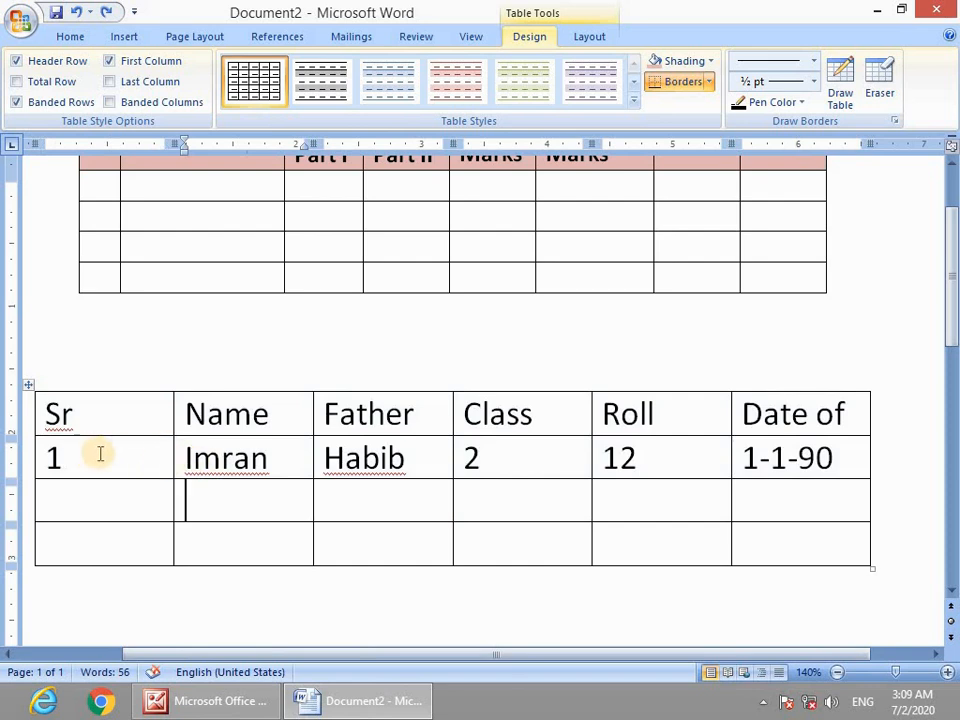
pyautogui.press('Down')
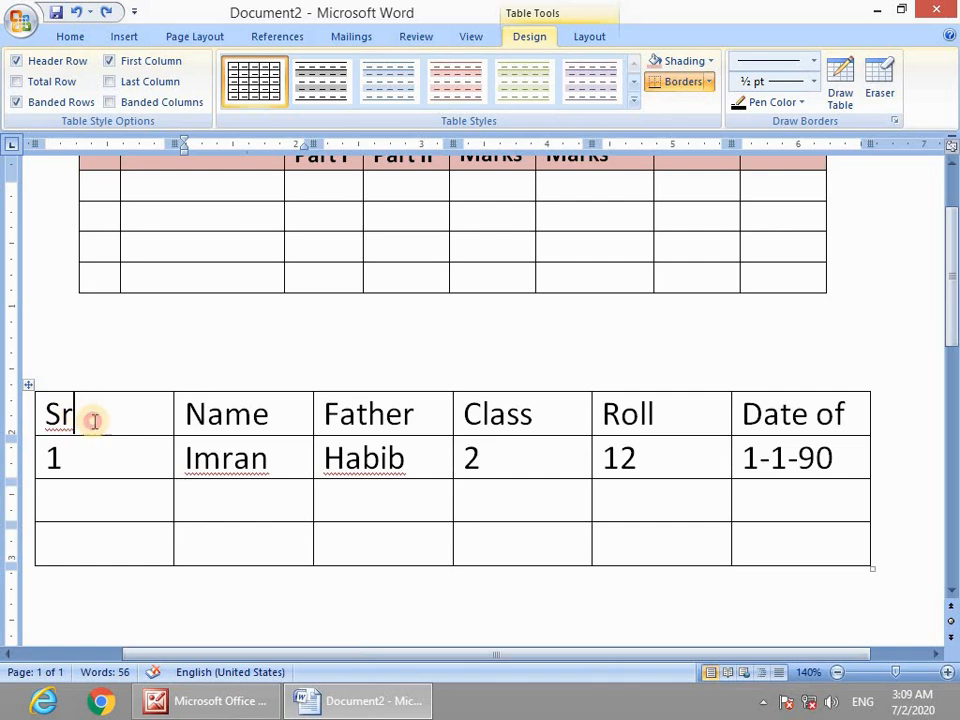
pyautogui.moveTo(75, 416); pyautogui.dragTo(771, 536)
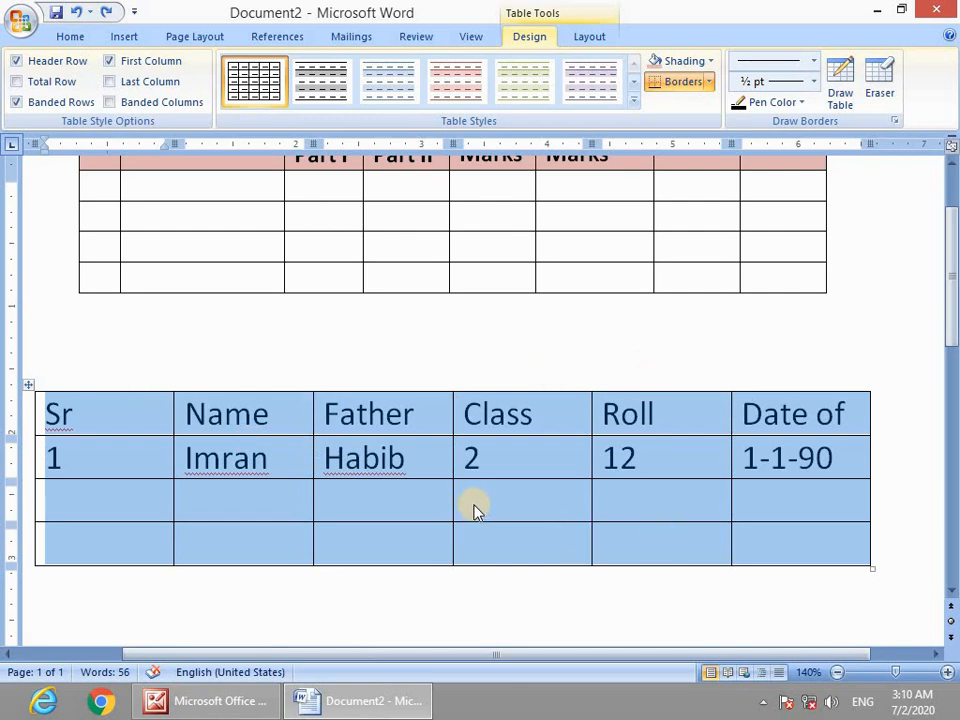
# Apply AutoFit to Contents so every student-table column fits its text.
pyautogui.rightClick(133, 451)
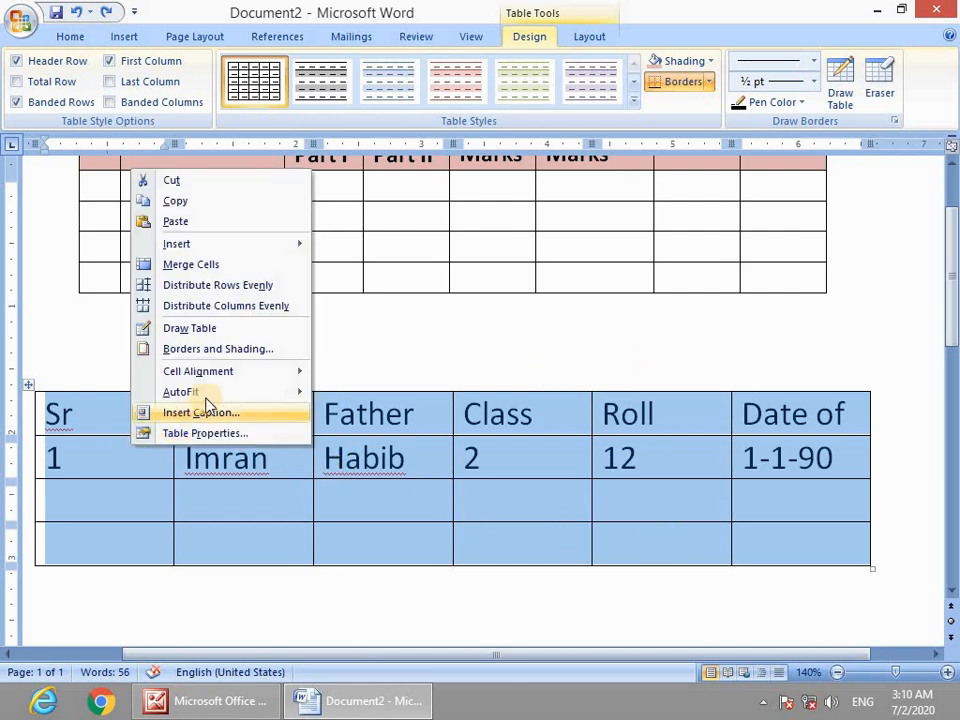
pyautogui.moveTo(208, 394)
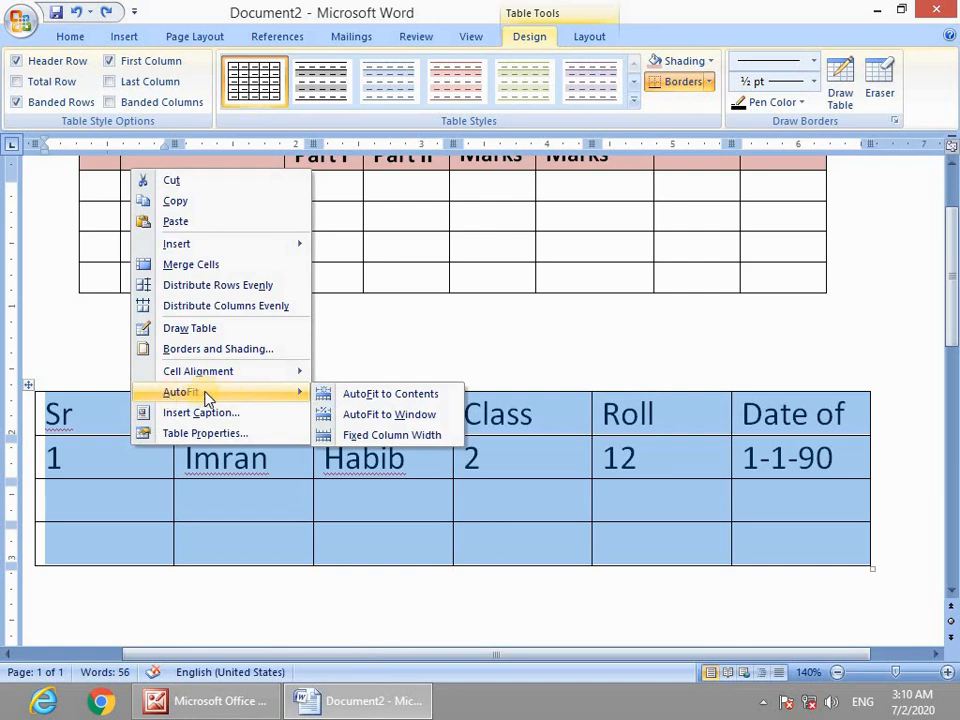
pyautogui.click(390, 397)
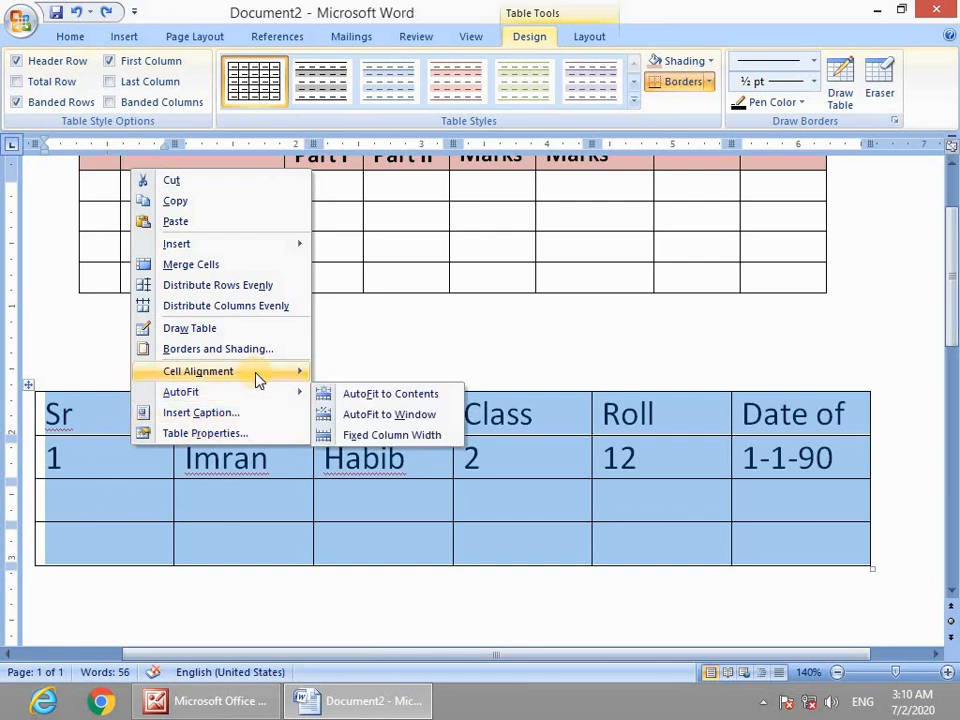
pyautogui.click(405, 400)
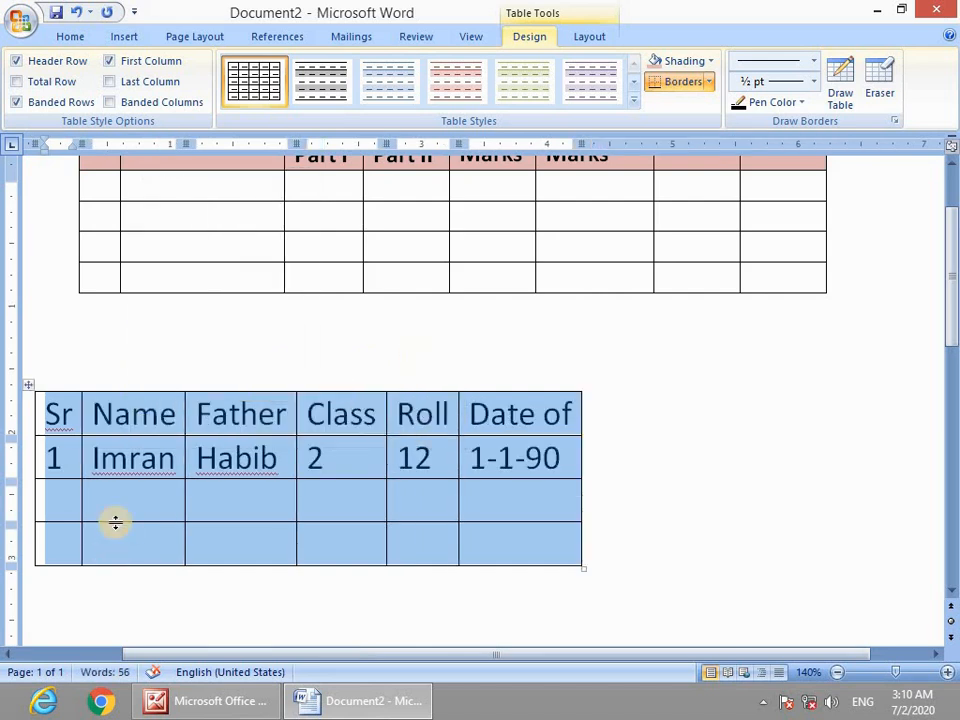
pyautogui.click(95, 500)
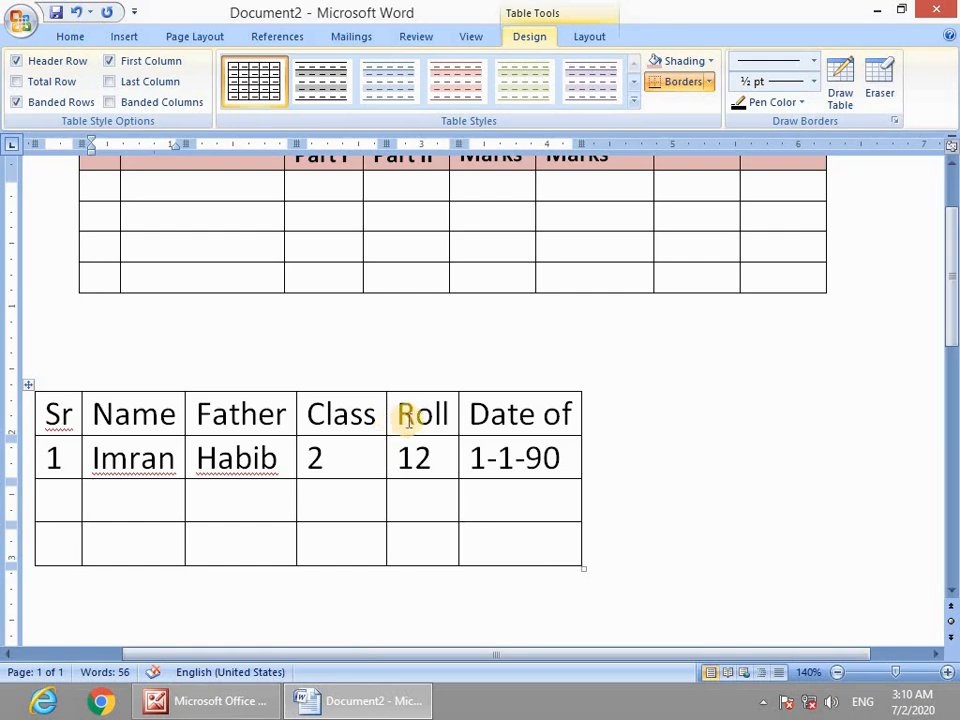
# Append surnames to the student's name and the father's name in the first row.
pyautogui.click(180, 458)
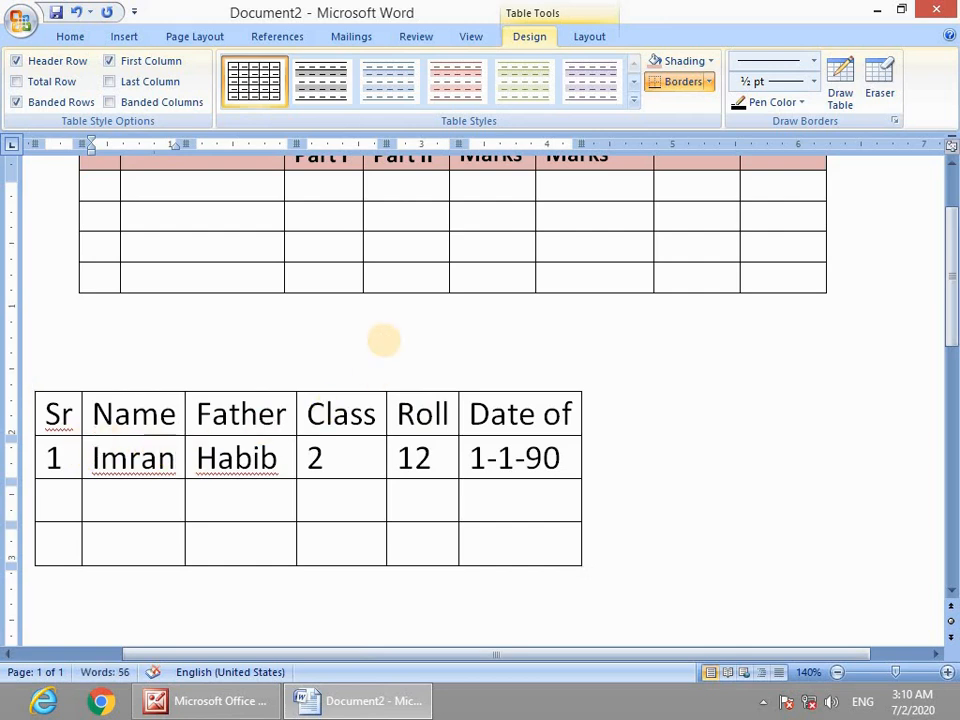
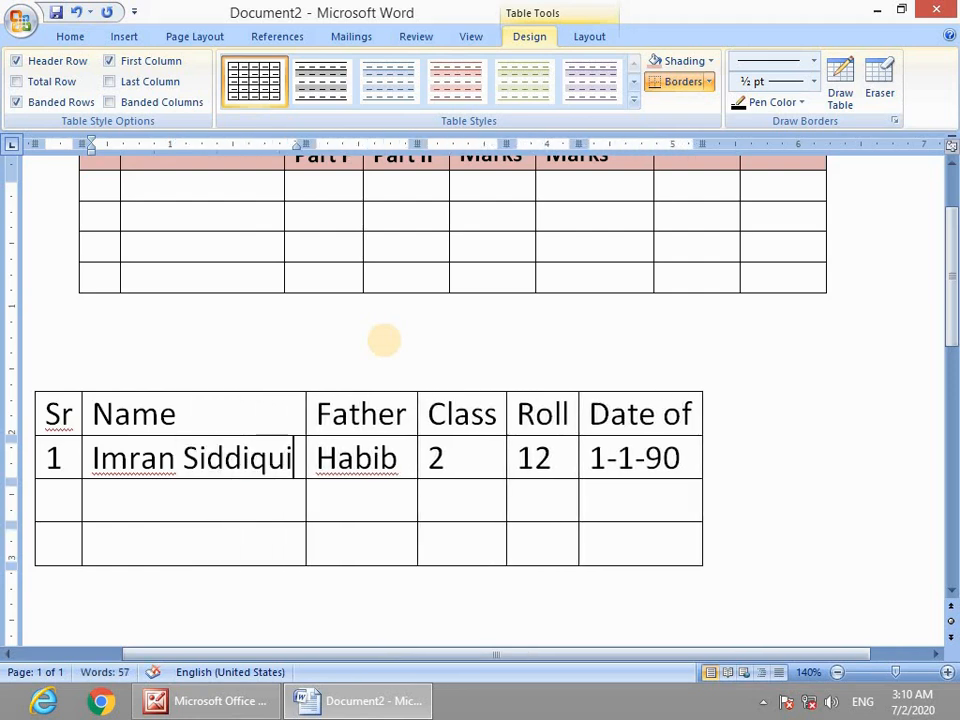
pyautogui.click(388, 442)
pyautogui.write('Ullah')
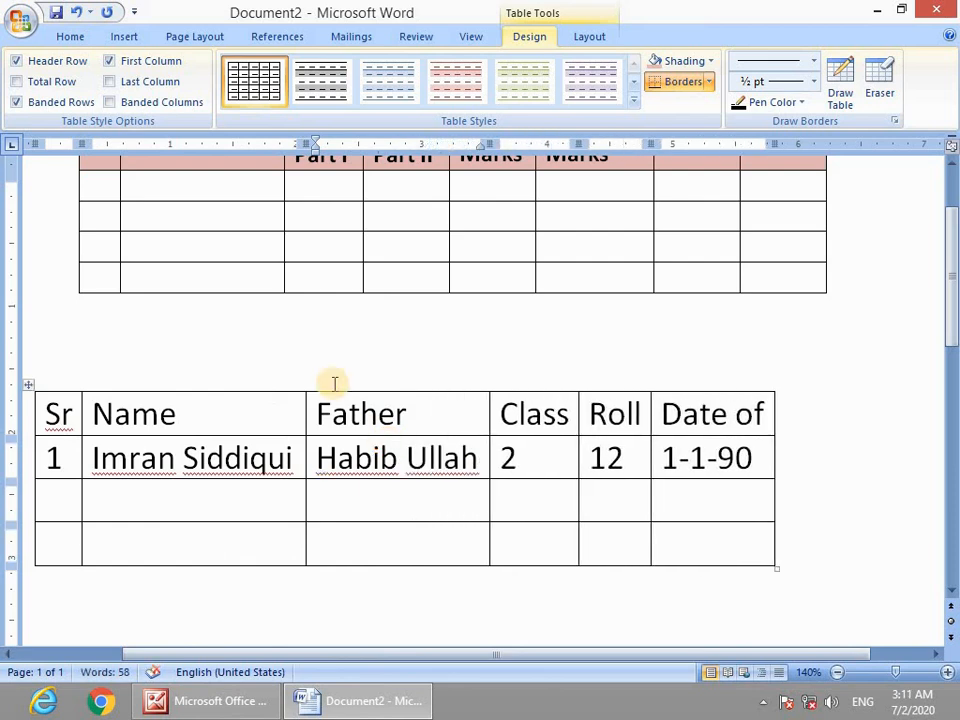
# Shade the student table's header row light pink, matching the marks table header.
pyautogui.moveTo(58, 418); pyautogui.dragTo(735, 392)
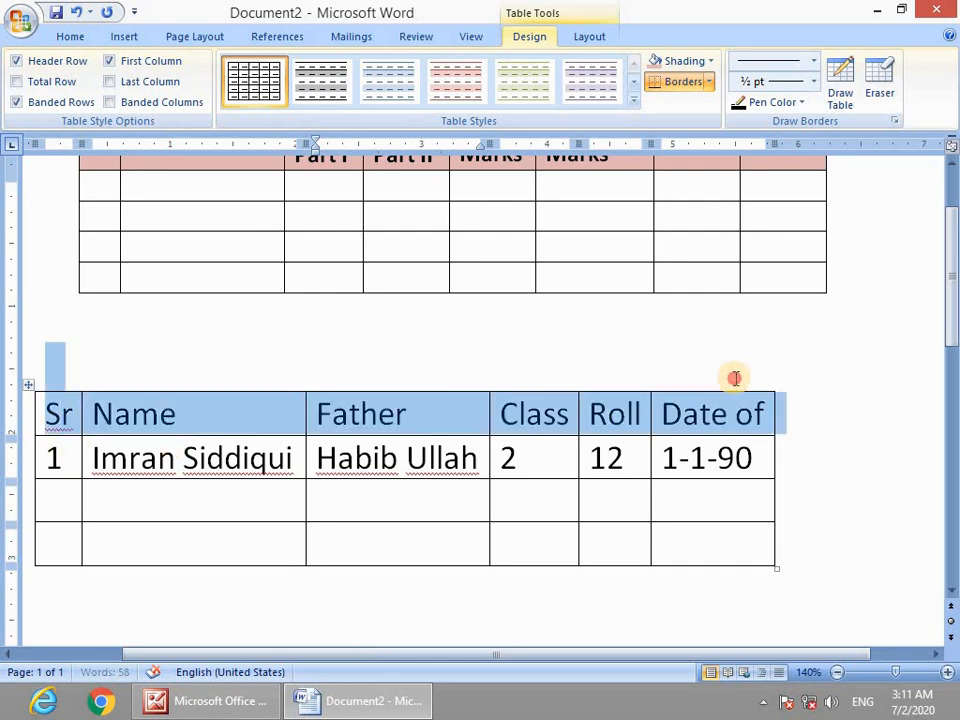
pyautogui.click(72, 37)
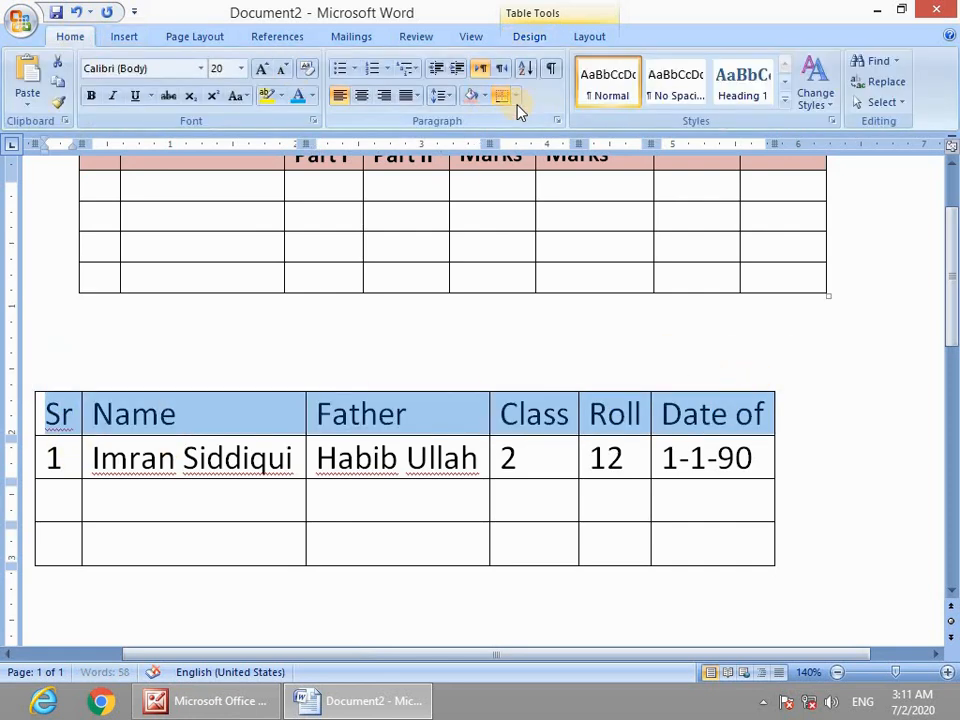
pyautogui.click(544, 456)
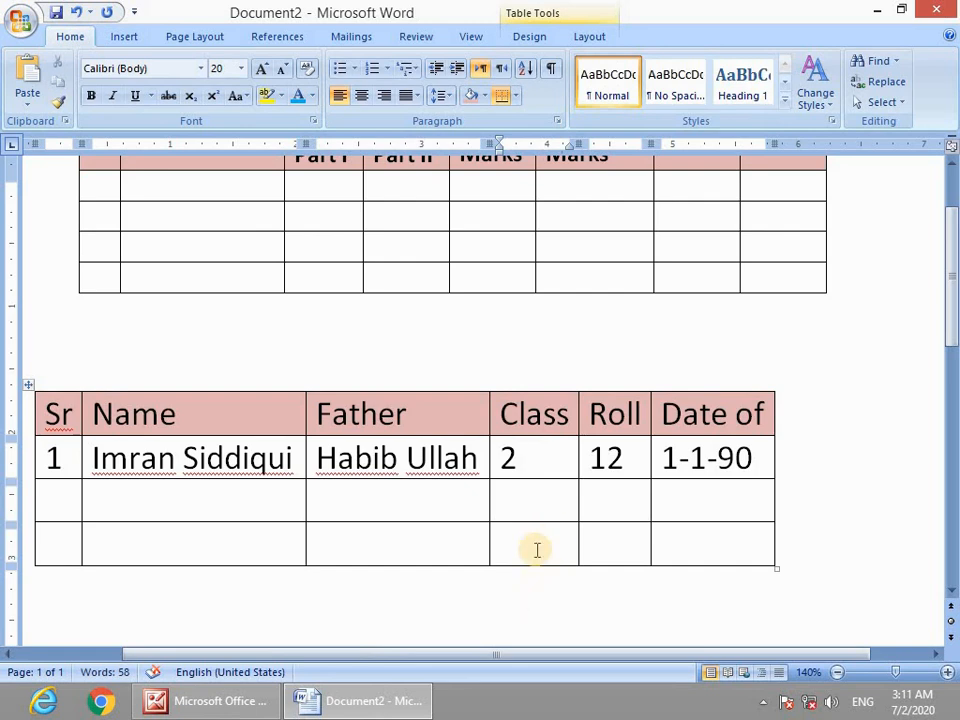
pyautogui.scroll(-6, 546, 550)
pyautogui.moveTo(619, 406); pyautogui.dragTo(493, 413)
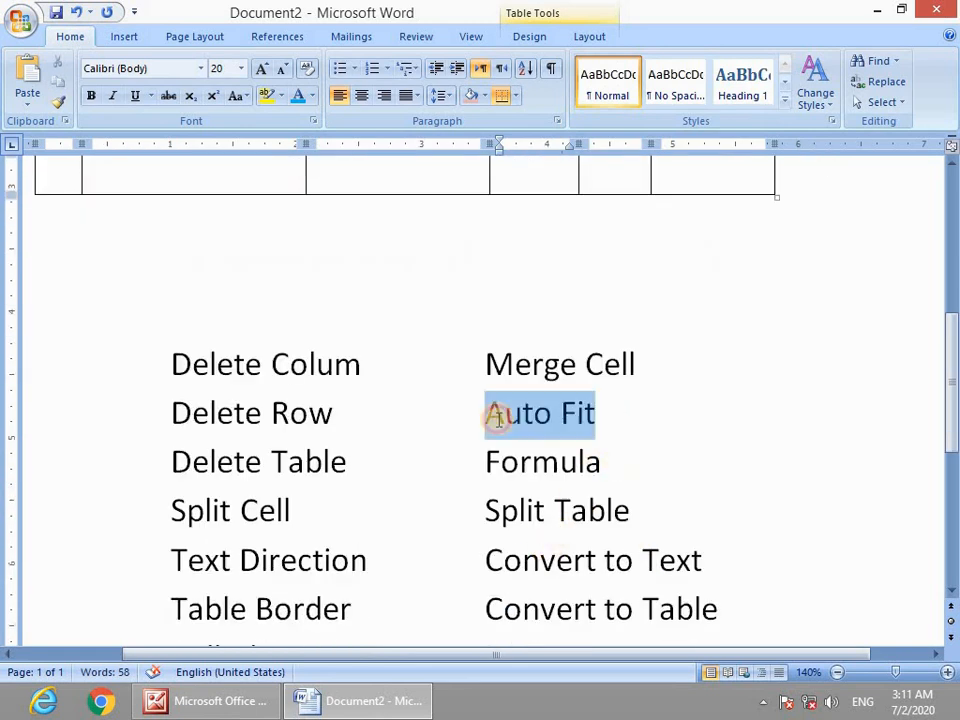
pyautogui.moveTo(613, 476); pyautogui.dragTo(497, 467)
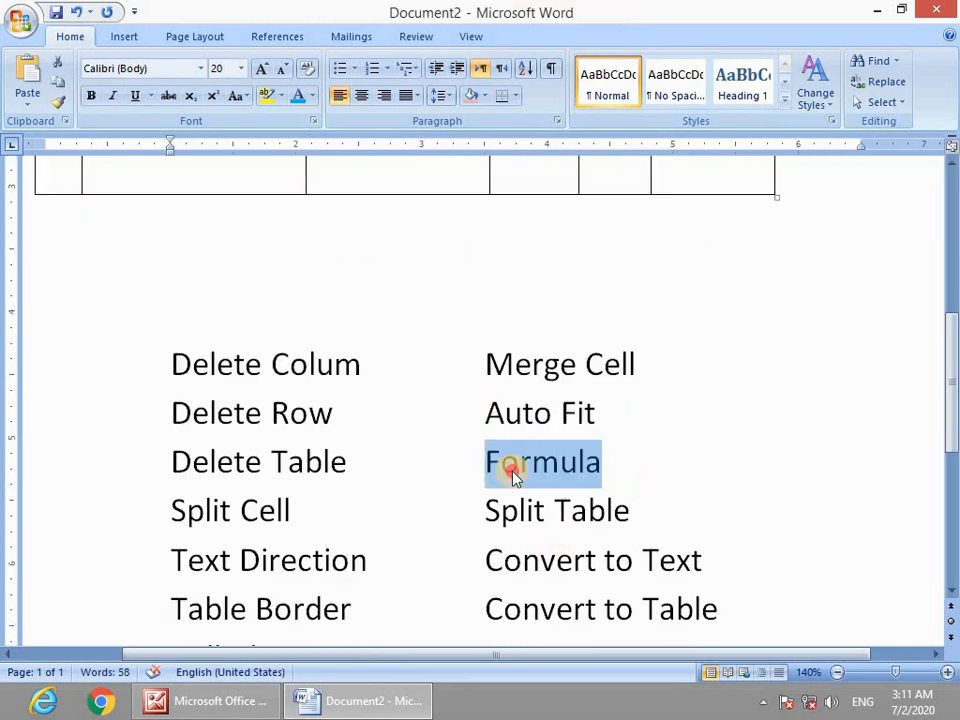
pyautogui.scroll(8, 613, 454)
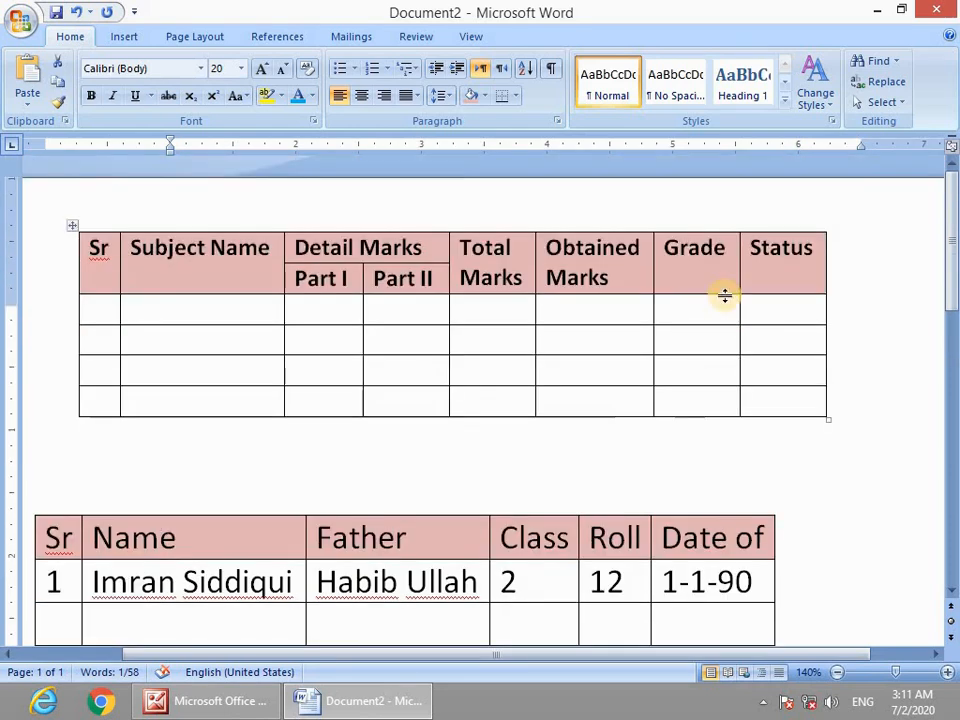
# Enter 100 in the first three Total Marks cells, leaving the fourth empty.
pyautogui.click(485, 316)
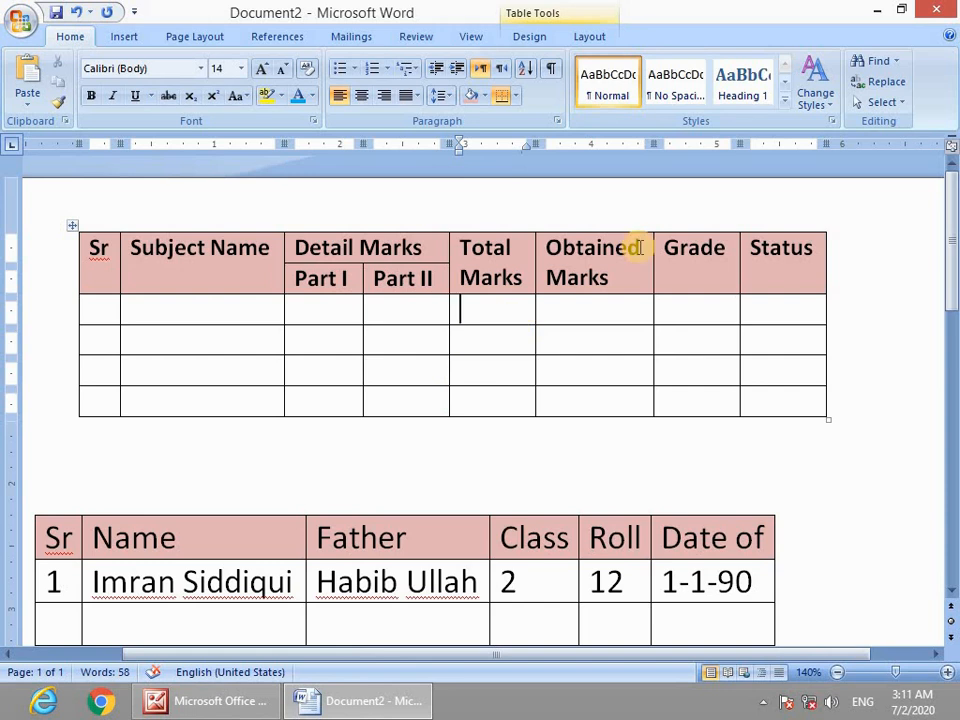
pyautogui.write('100')
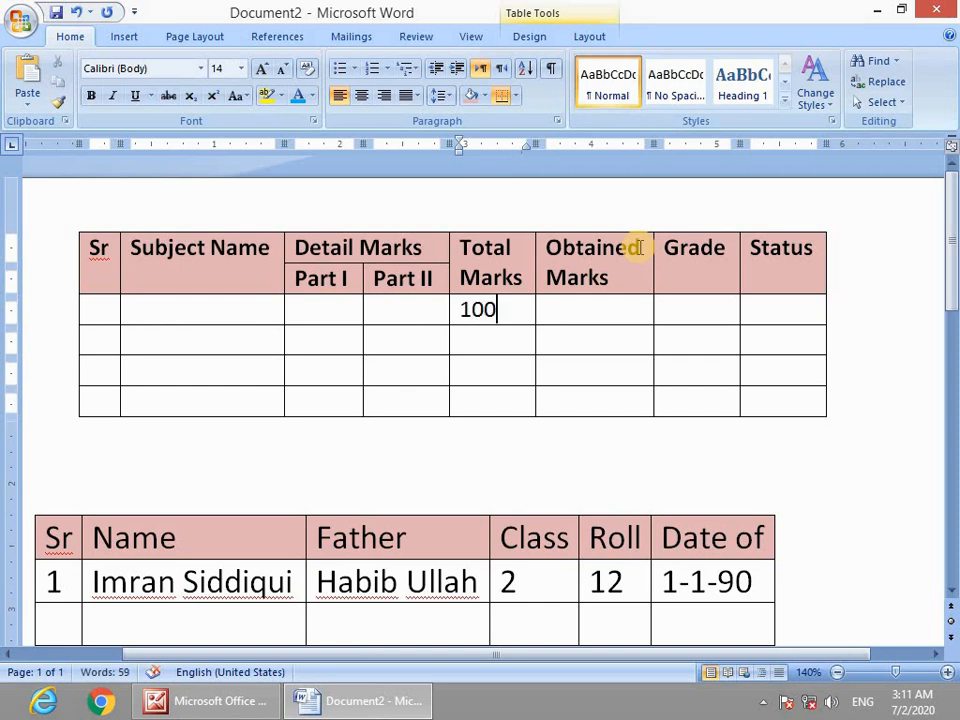
pyautogui.press('Down')
pyautogui.write('10')
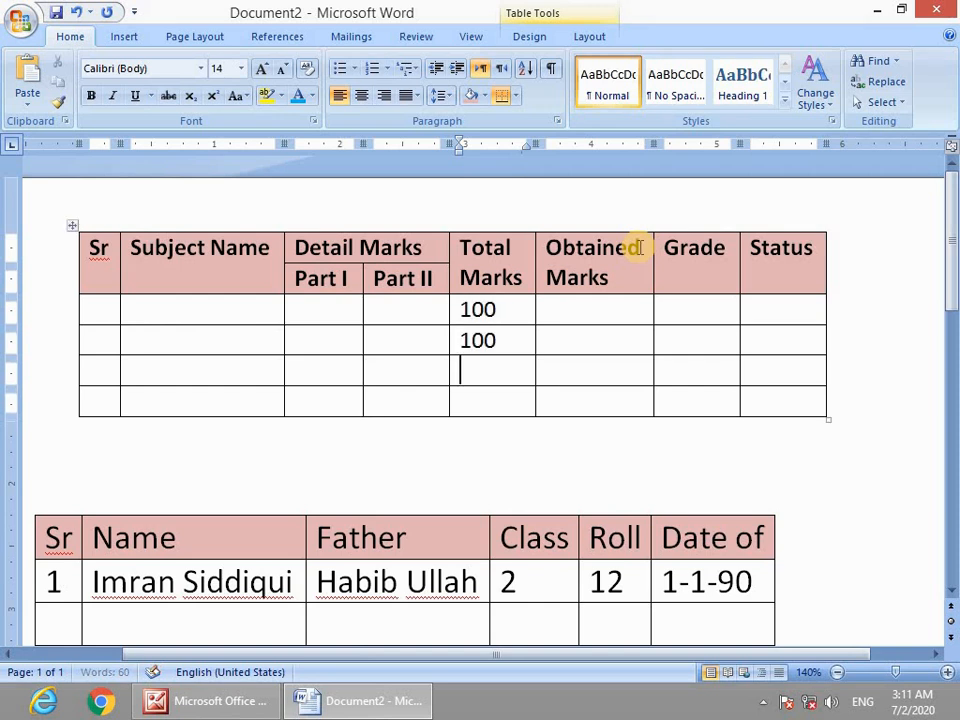
pyautogui.write('100')
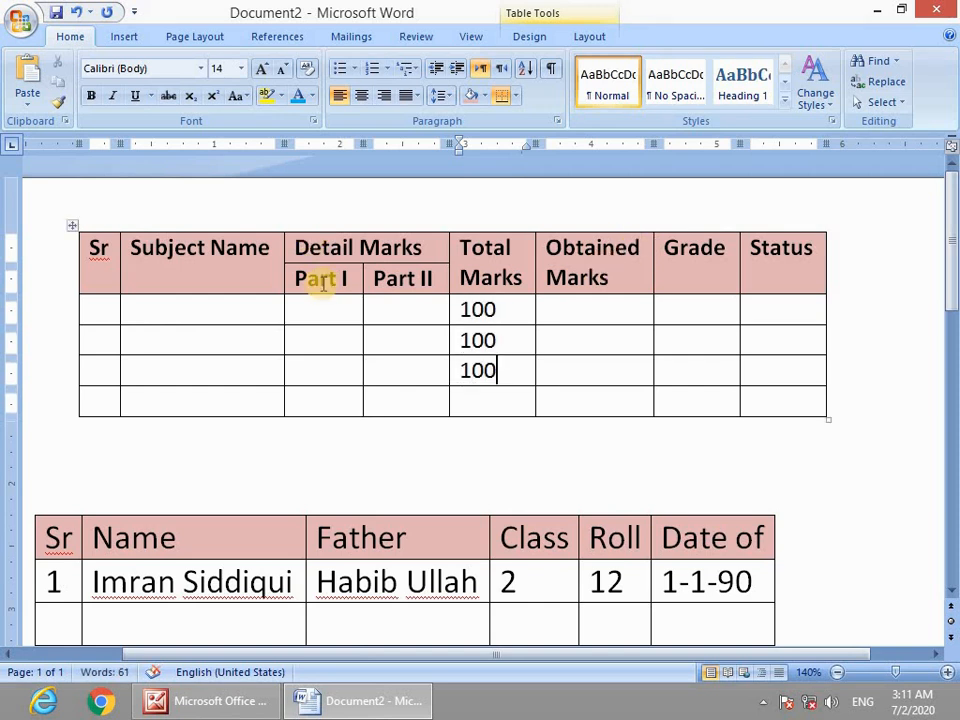
pyautogui.moveTo(484, 309); pyautogui.dragTo(502, 414)
pyautogui.click(489, 392)
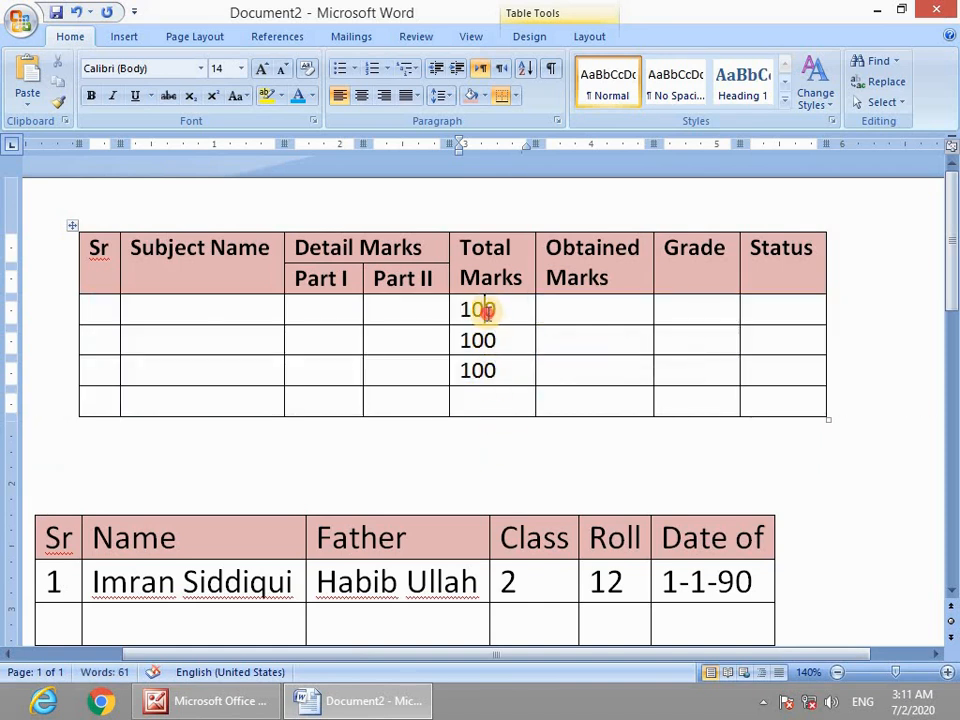
pyautogui.moveTo(484, 309); pyautogui.dragTo(488, 371)
pyautogui.click(491, 400)
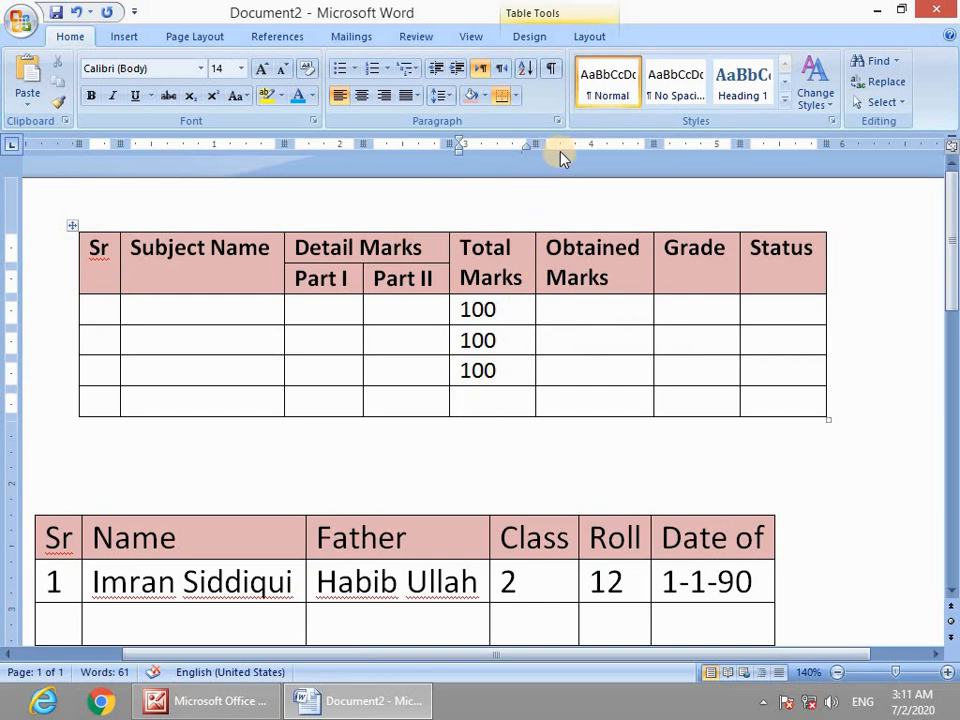
pyautogui.click(589, 37)
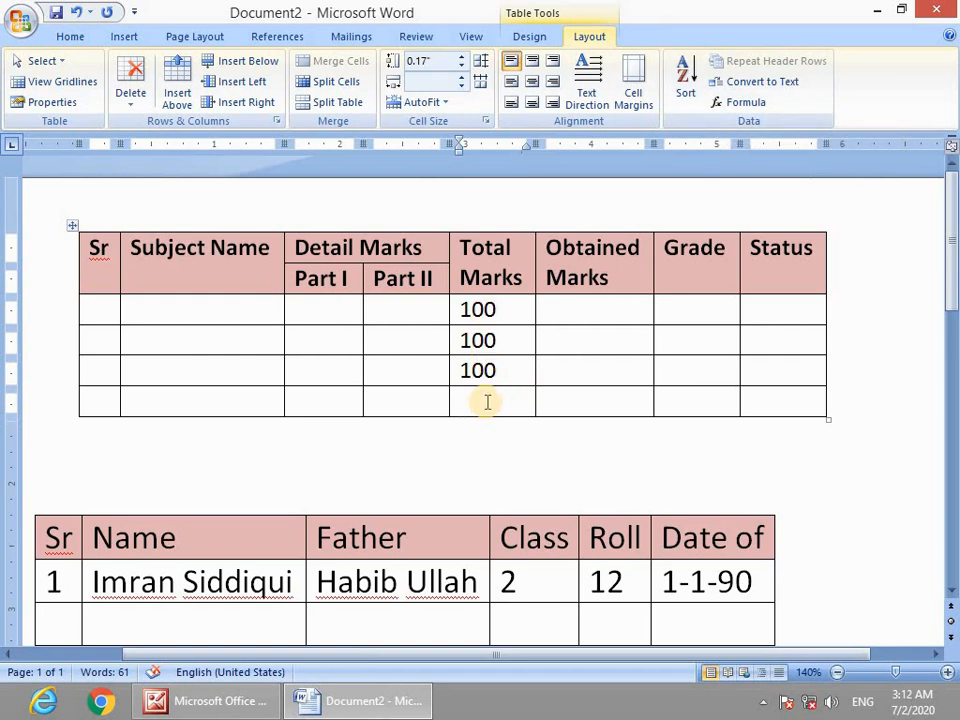
# Total the Total Marks column with =SUM(ABOVE), giving 300 in the last cell.
pyautogui.click(742, 102)
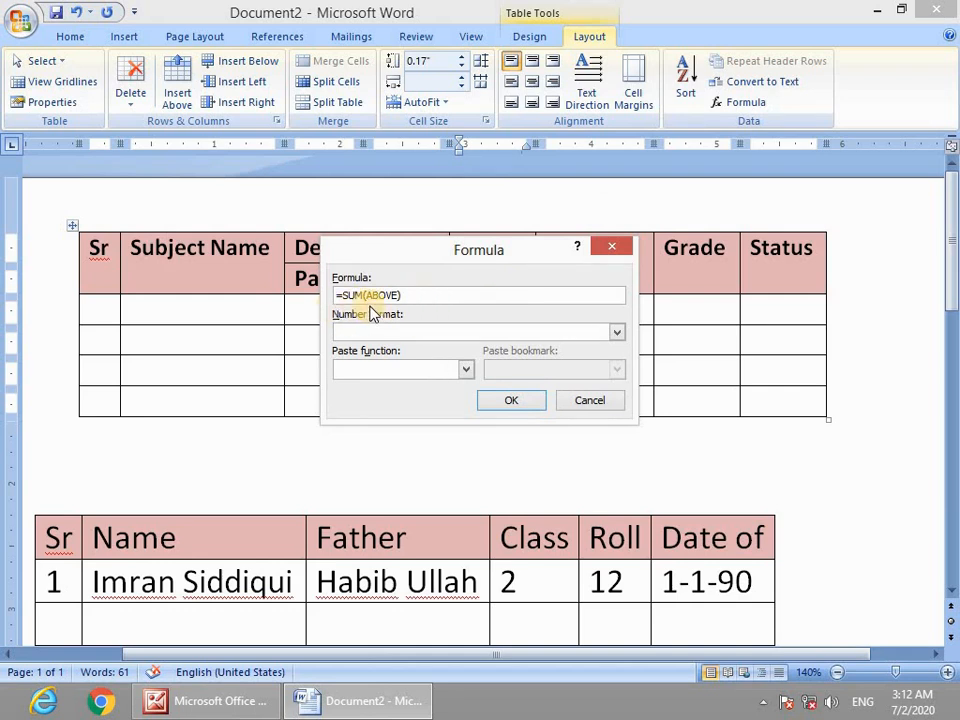
pyautogui.moveTo(439, 256); pyautogui.dragTo(439, 71)
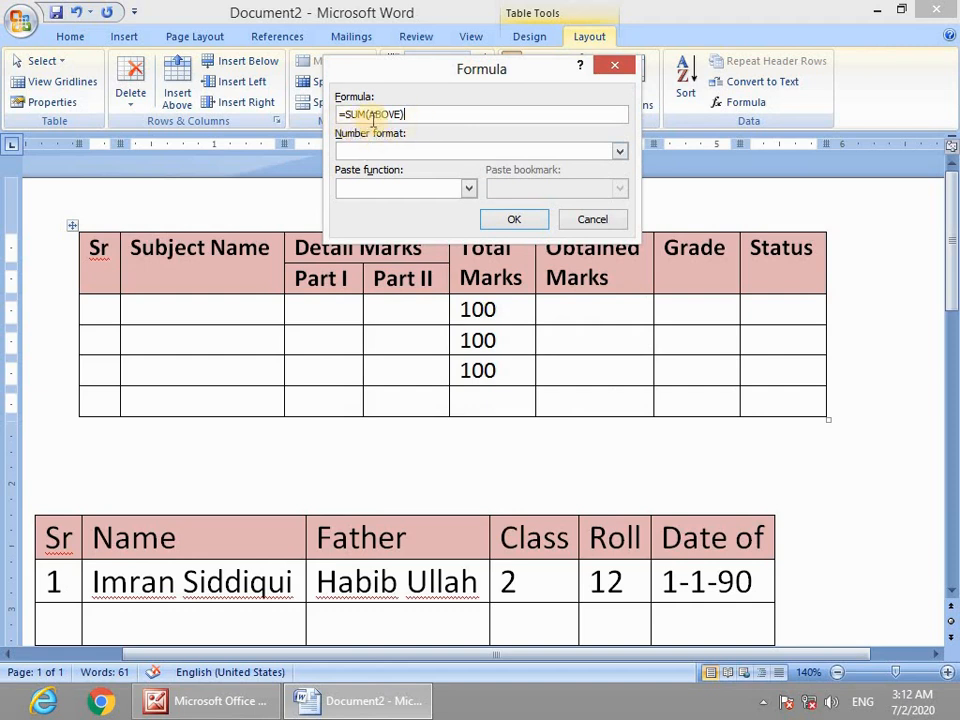
pyautogui.click(519, 222)
pyautogui.click(522, 224)
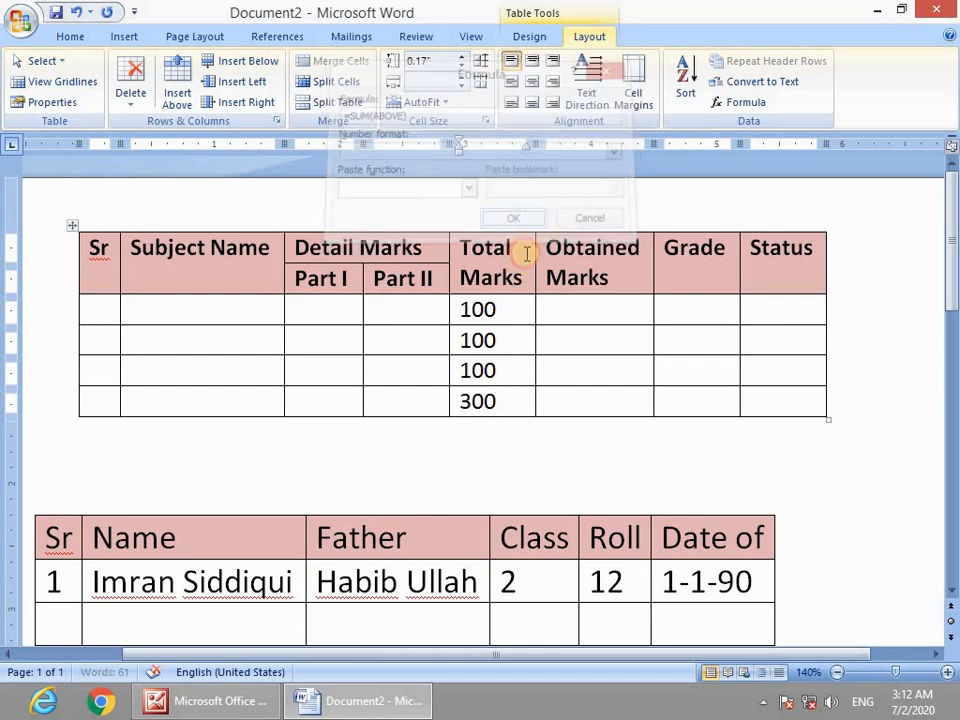
# Enter 12 in three Obtained Marks cells and total them to 36 with =SUM(ABOVE).
pyautogui.click(583, 314)
pyautogui.write('12')
pyautogui.press('Down')
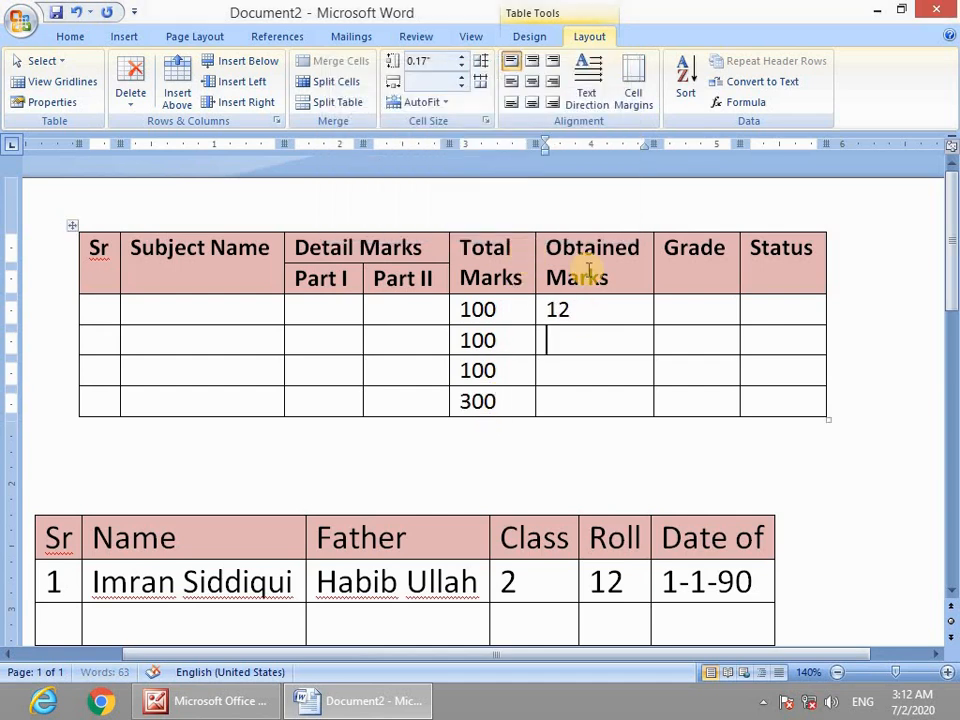
pyautogui.write('12')
pyautogui.press('Down')
pyautogui.write('12')
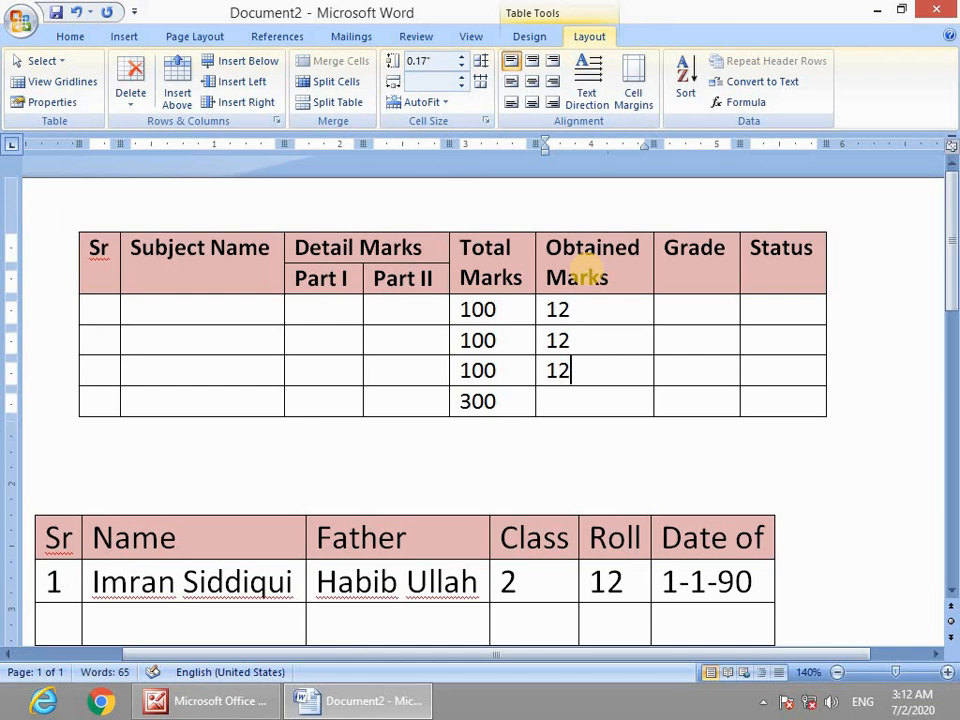
pyautogui.click(572, 401)
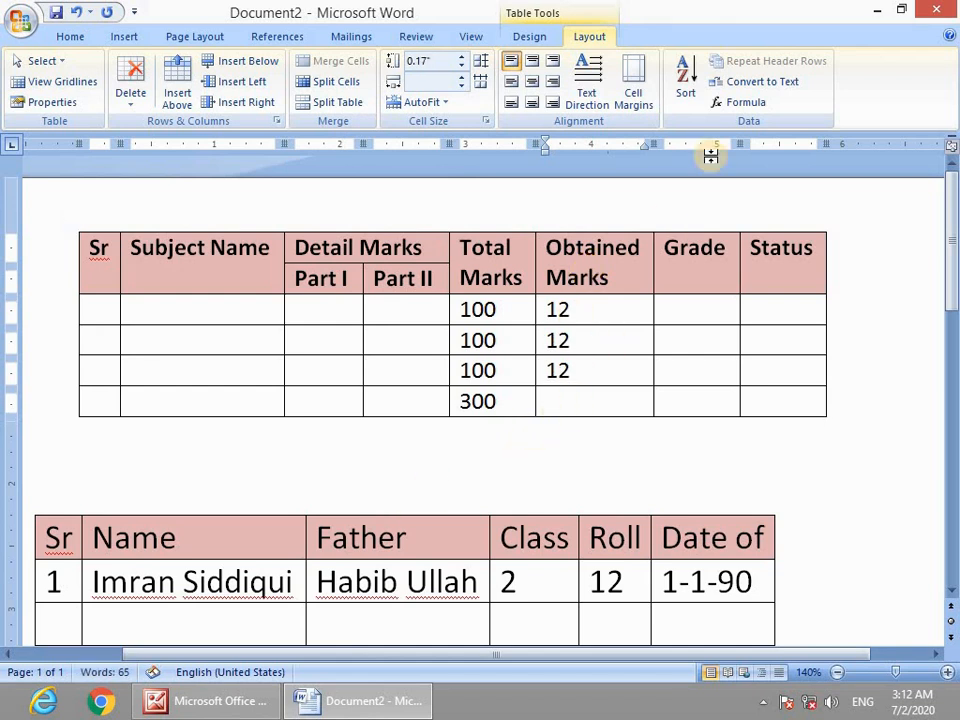
pyautogui.click(755, 108)
pyautogui.click(516, 216)
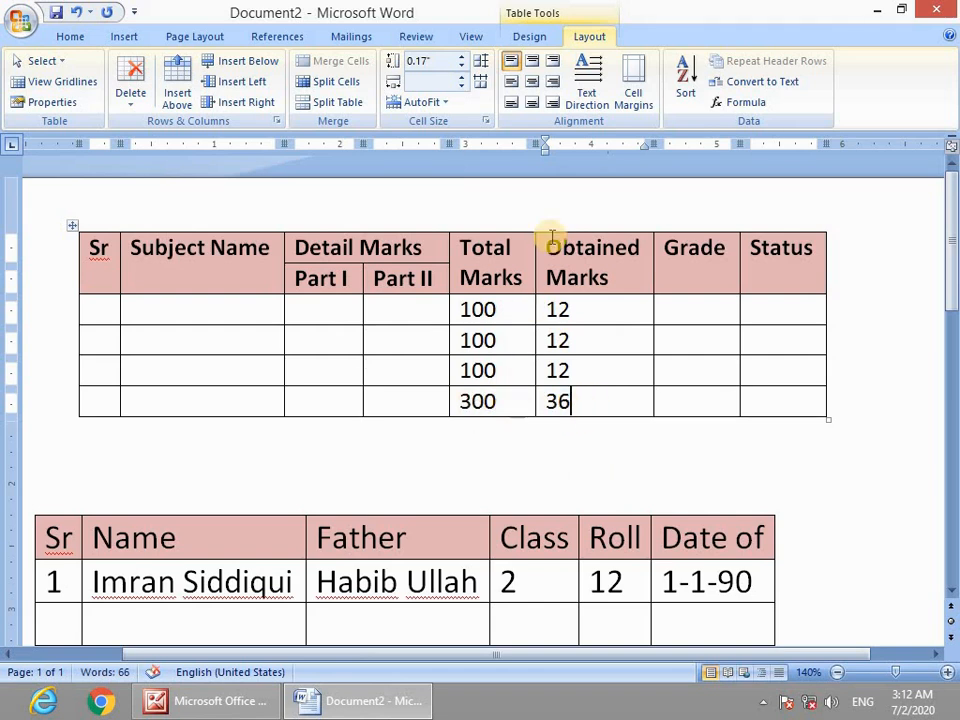
pyautogui.scroll(-10, 559, 396)
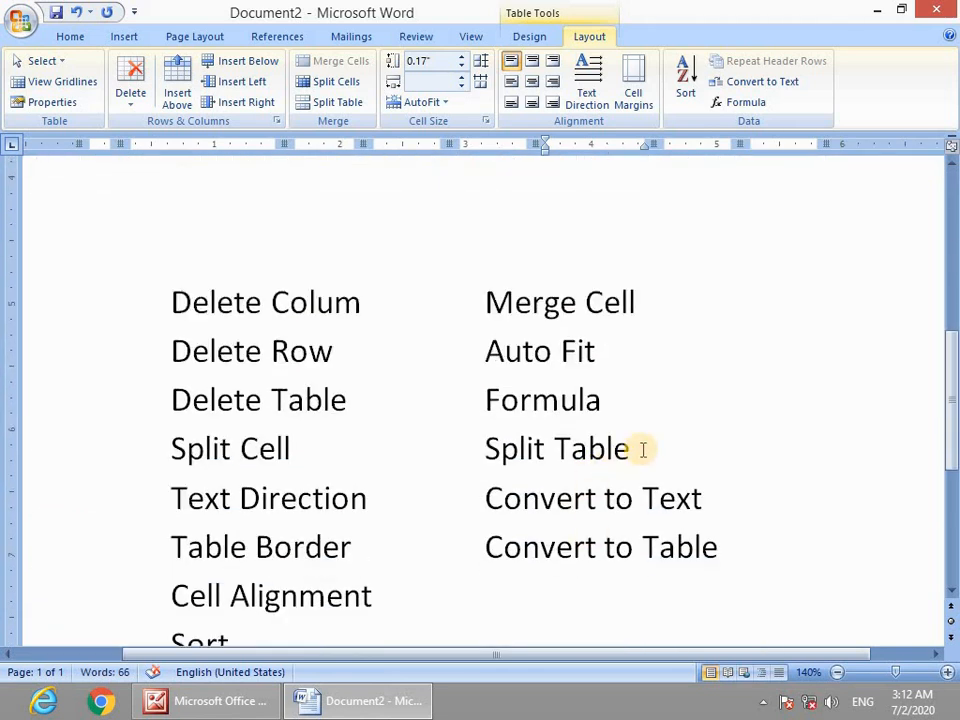
# Type English, Math, Phy and Chemistry down the Subject Name column.
pyautogui.moveTo(643, 450); pyautogui.dragTo(476, 456)
pyautogui.scroll(10, 384, 401)
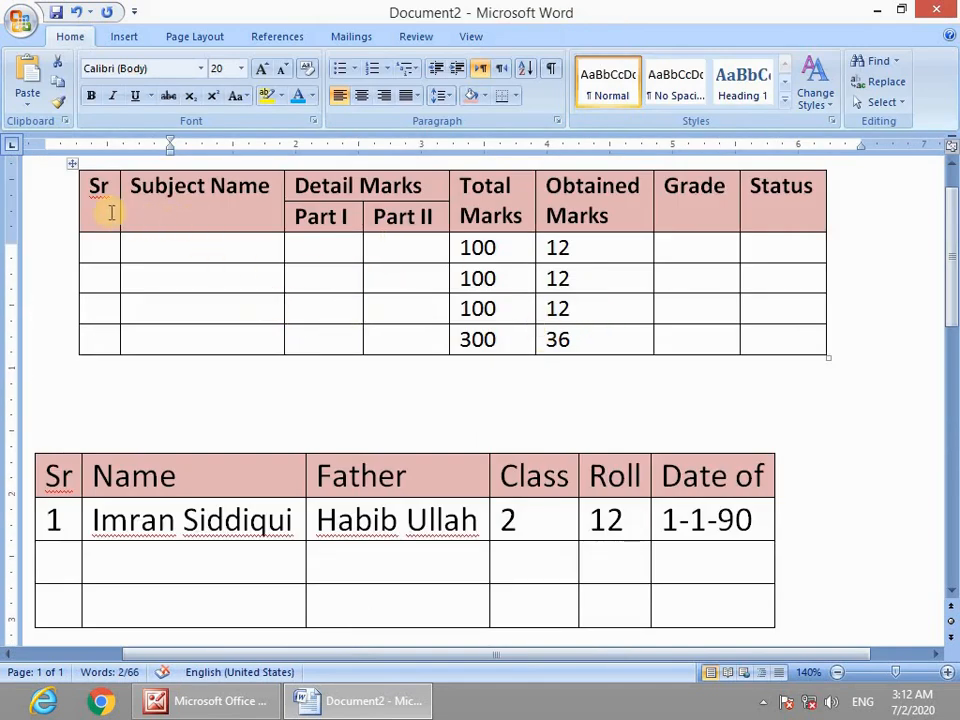
pyautogui.moveTo(91, 207); pyautogui.dragTo(700, 280)
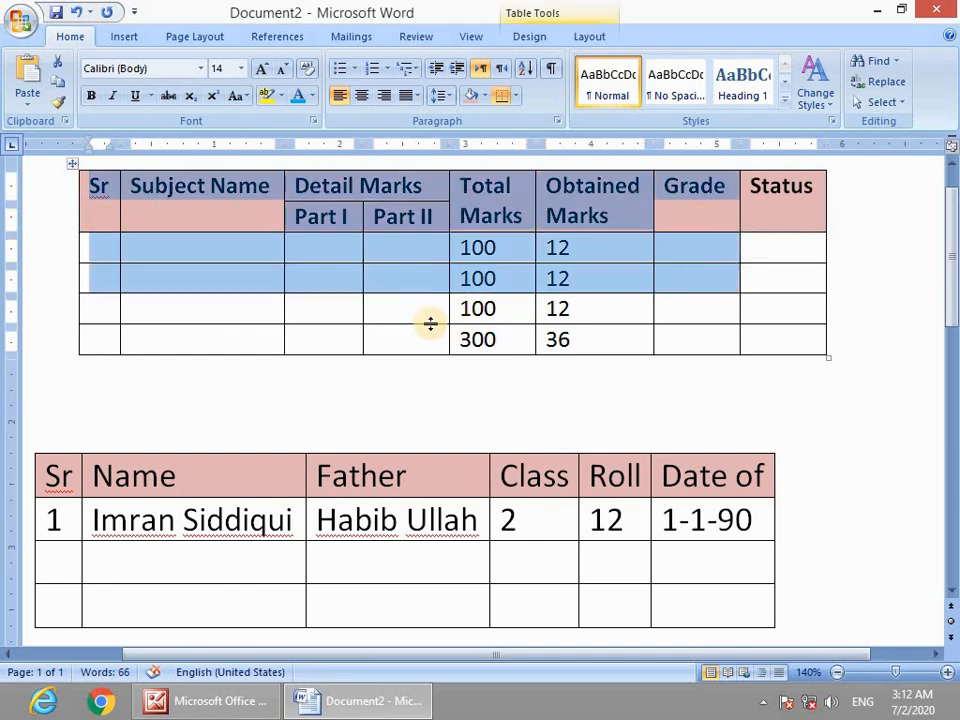
pyautogui.click(367, 316)
pyautogui.click(209, 254)
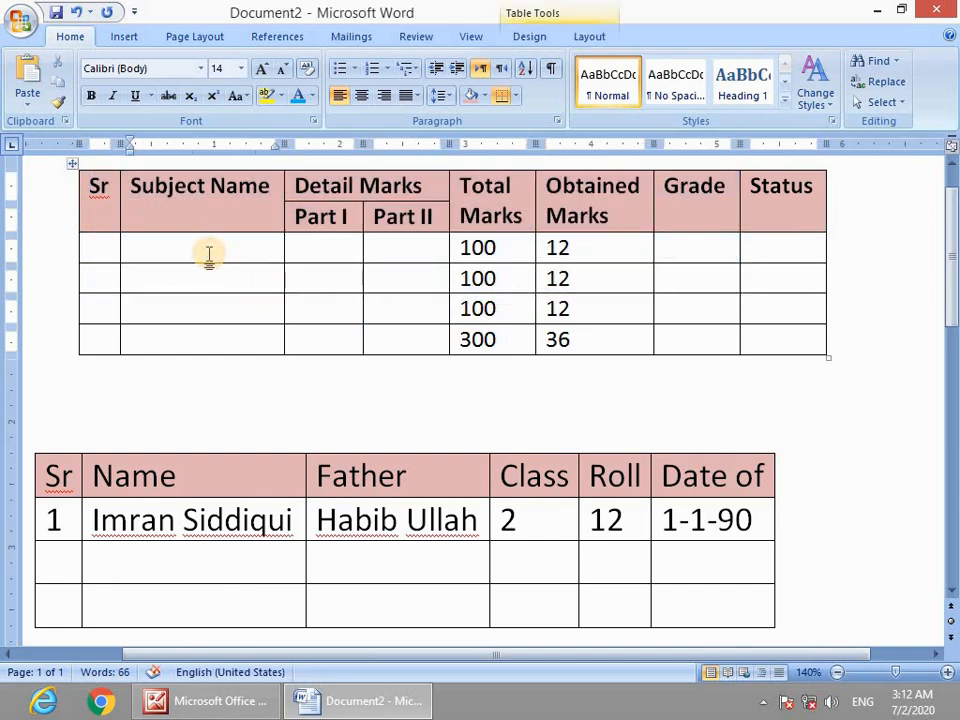
pyautogui.write('English')
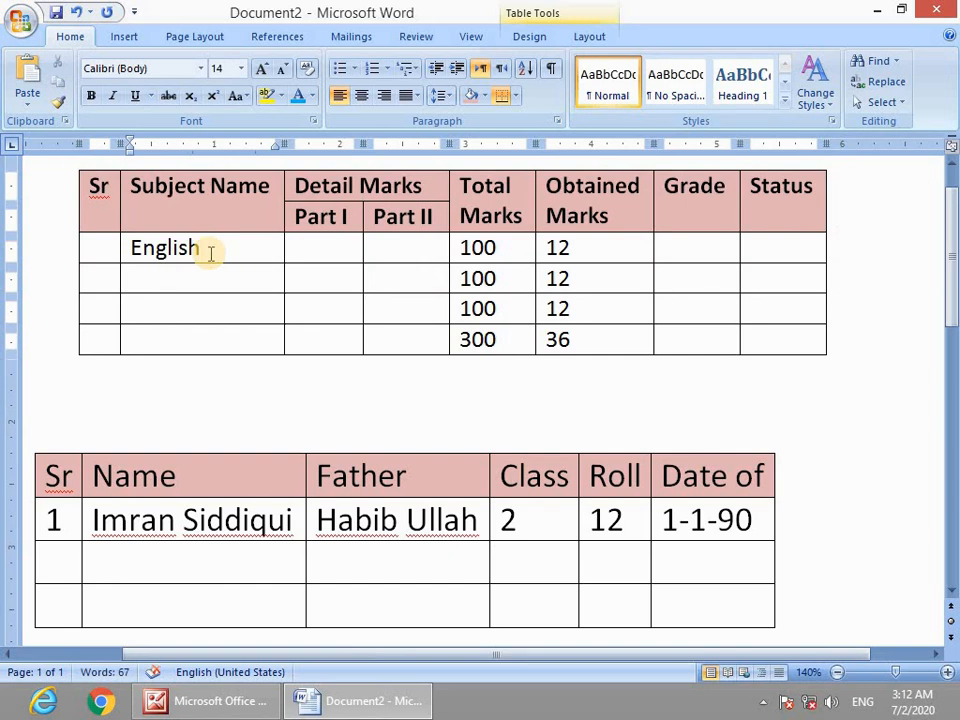
pyautogui.press('Down')
pyautogui.write('M')
pyautogui.press('Down')
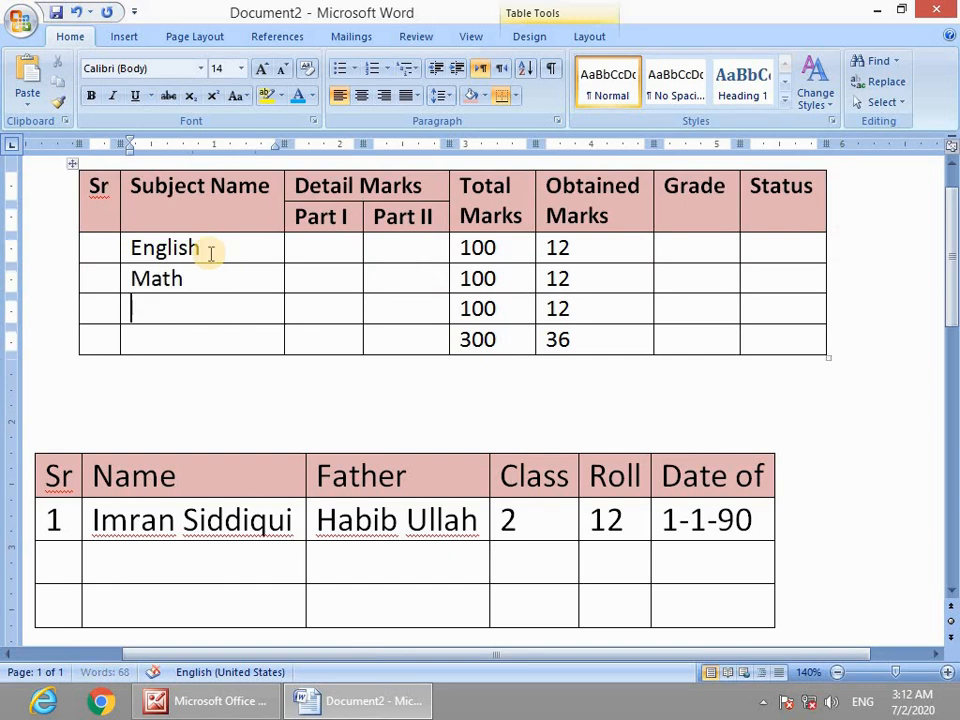
pyautogui.write('Phy')
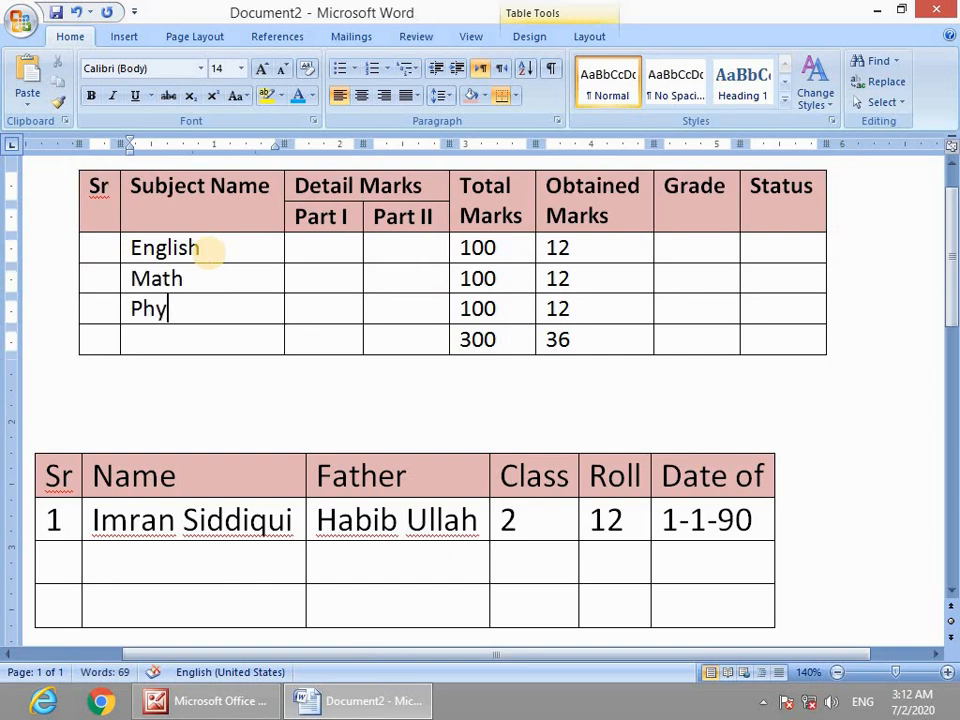
pyautogui.write('Chemistry')
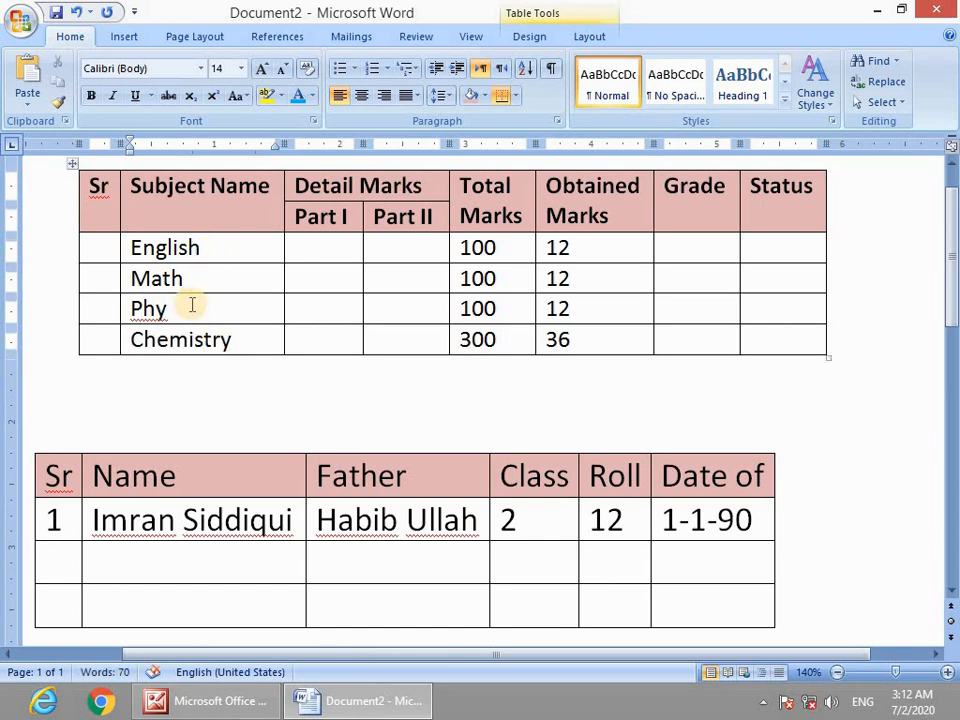
pyautogui.moveTo(188, 310); pyautogui.dragTo(187, 338)
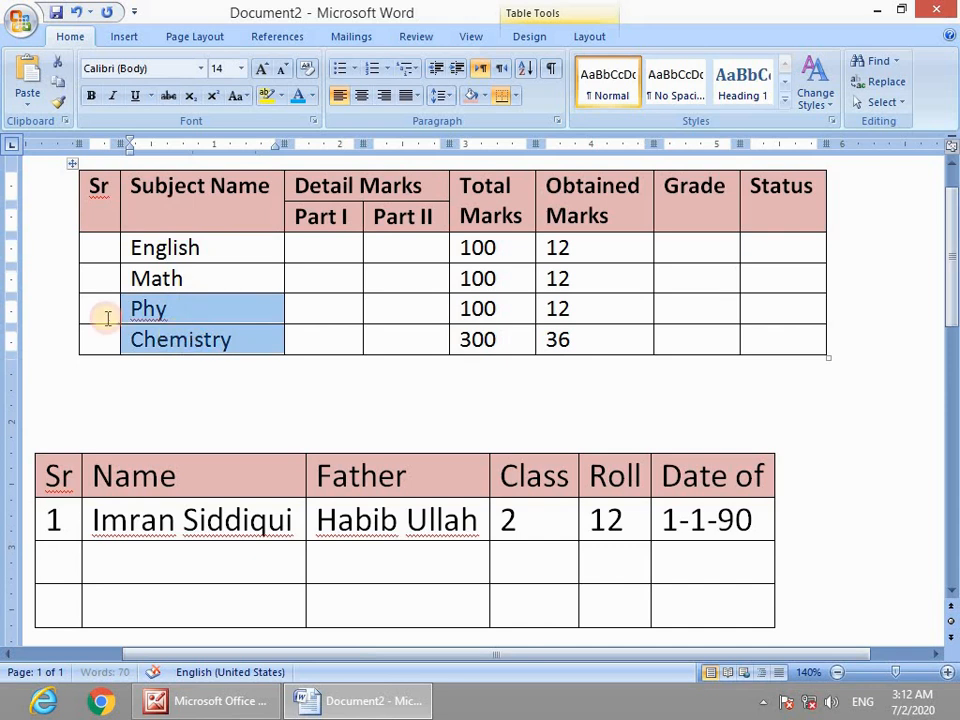
pyautogui.click(105, 317)
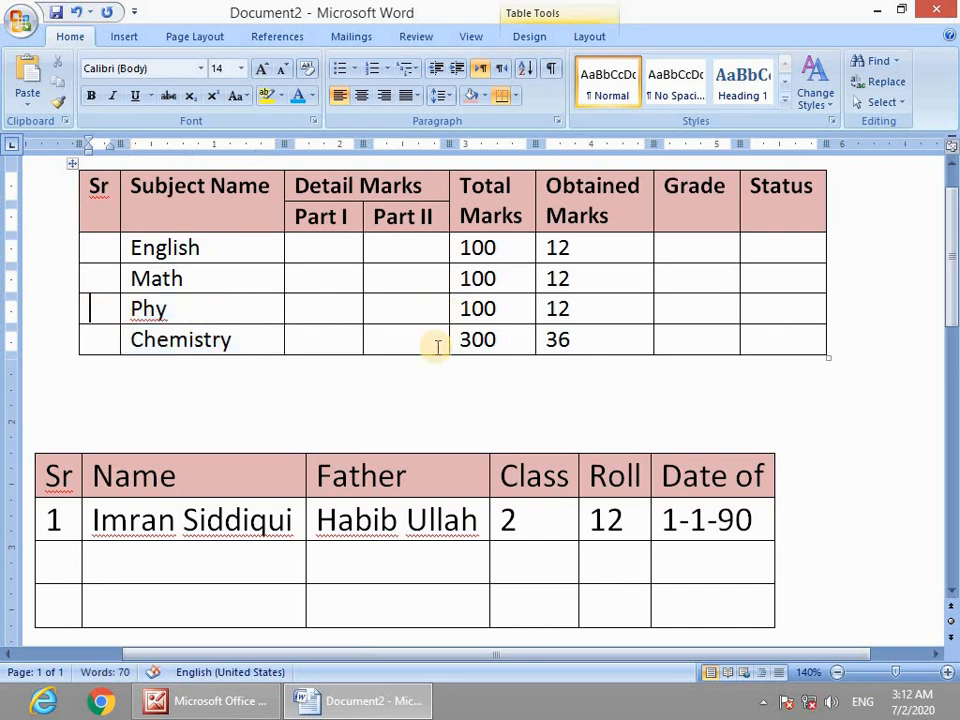
pyautogui.click(445, 311)
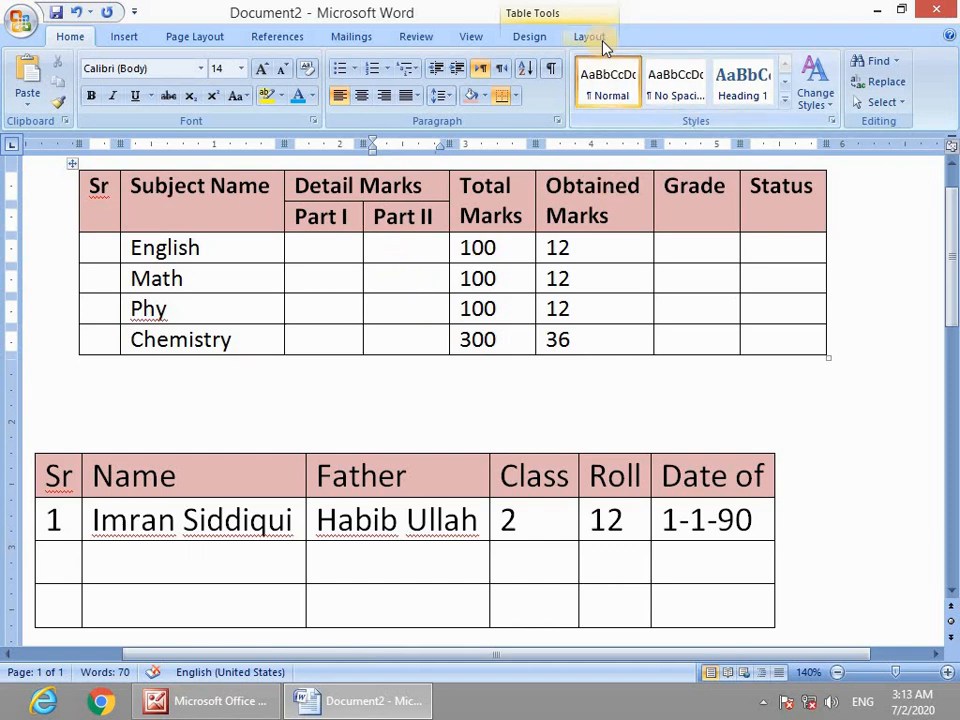
# Split the marks table so the Math row starts a new table.
pyautogui.click(393, 284)
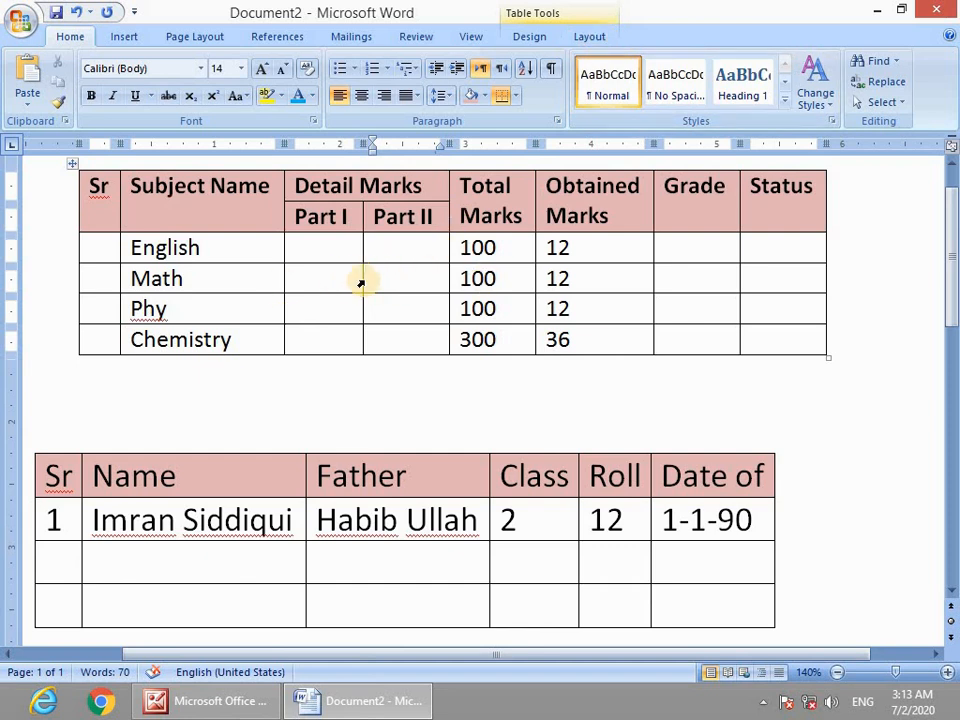
pyautogui.moveTo(364, 279); pyautogui.dragTo(607, 284)
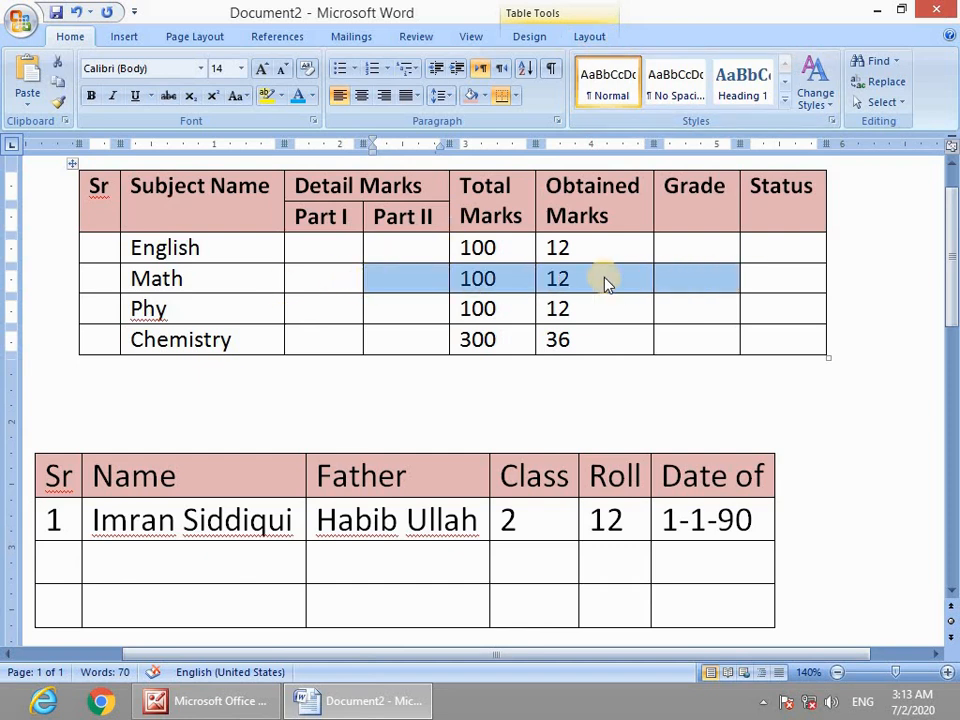
pyautogui.click(433, 281)
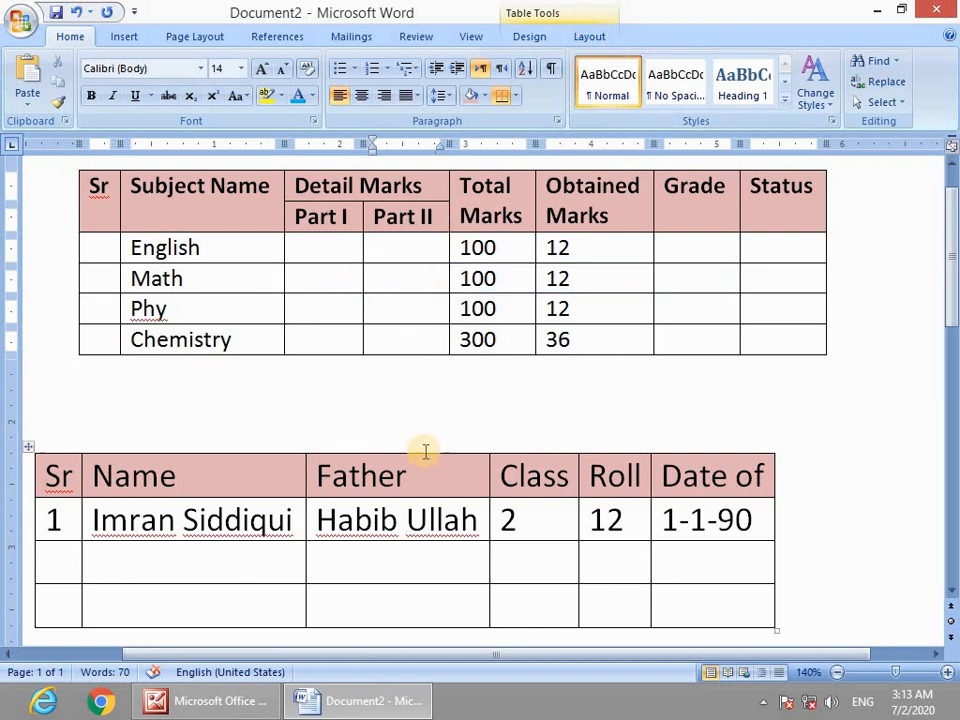
pyautogui.click(588, 40)
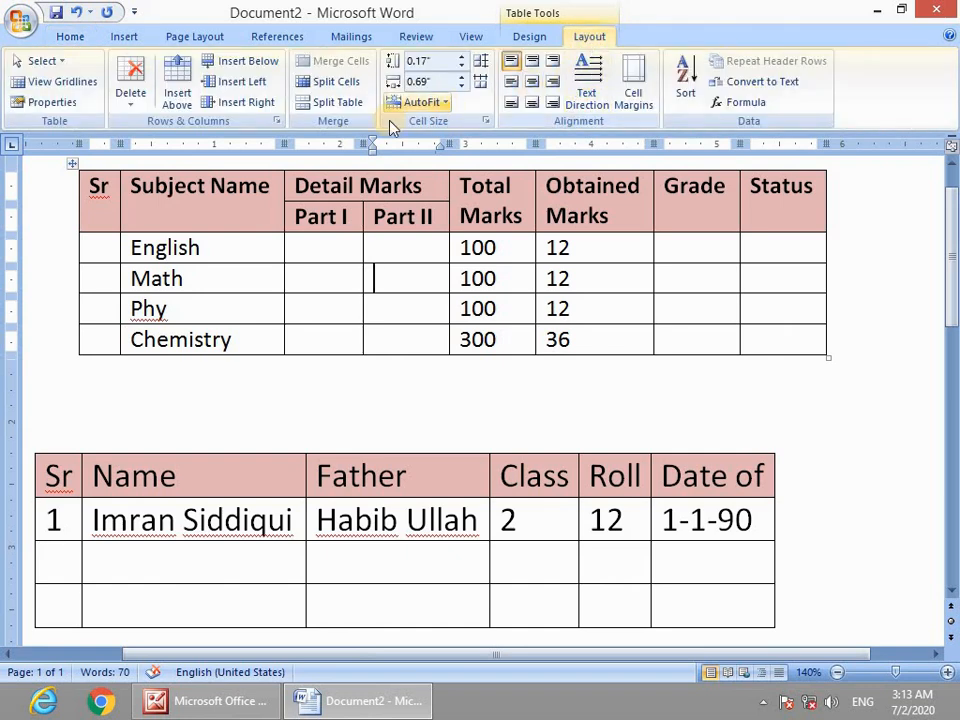
pyautogui.click(333, 104)
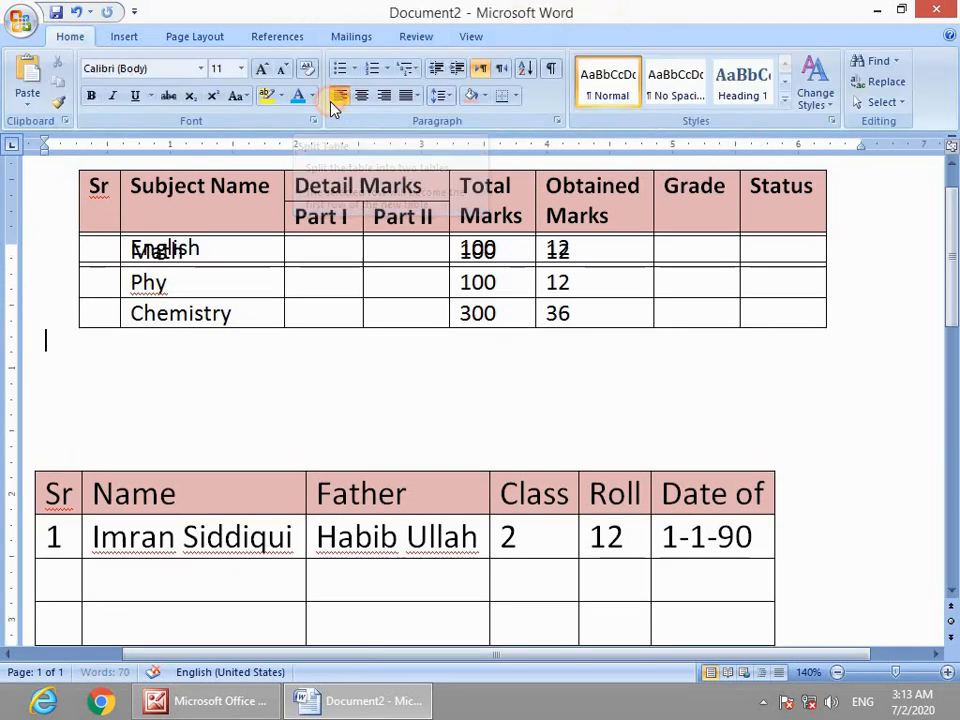
# Move the header-and-English table below the Chemistry row.
pyautogui.scroll(3, 388, 330)
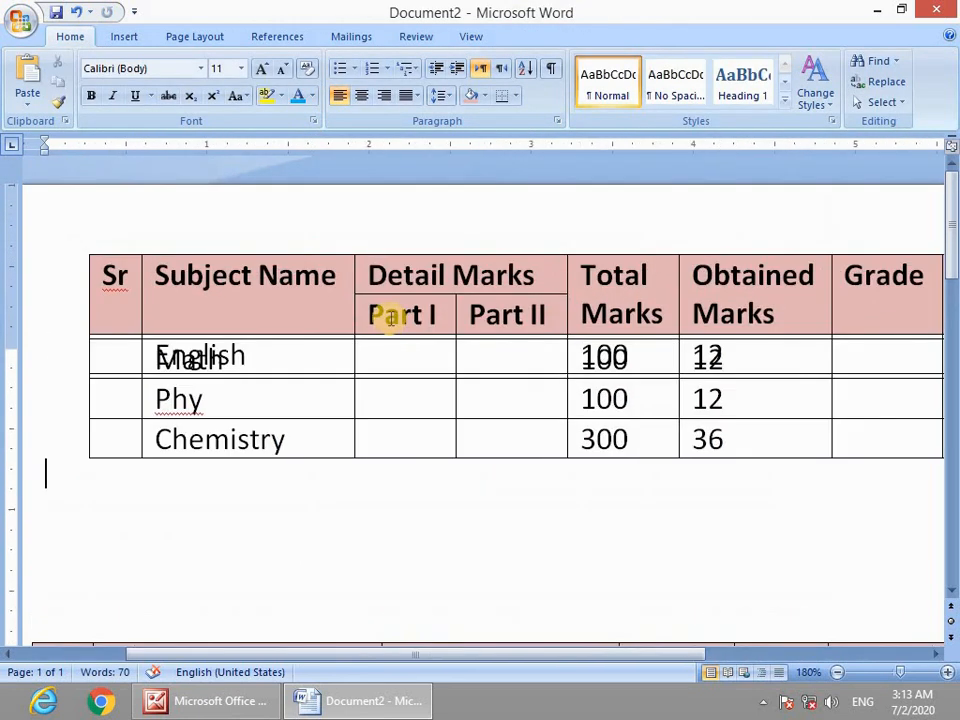
pyautogui.scroll(-2, 386, 317)
pyautogui.scroll(2, 369, 343)
pyautogui.scroll(1, 471, 311)
pyautogui.scroll(-10, 349, 328)
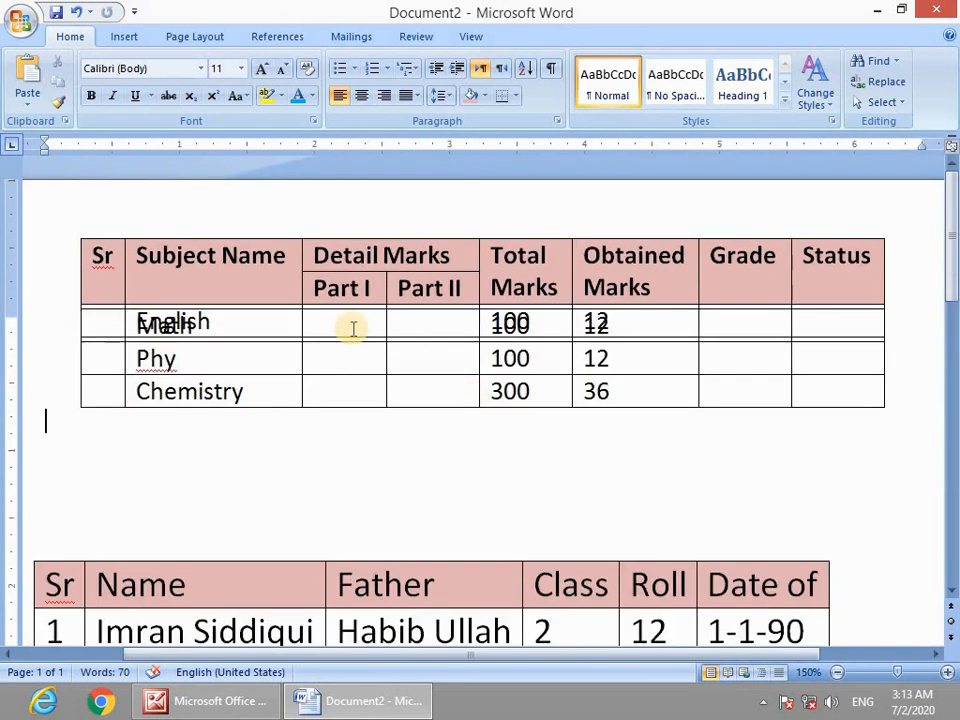
pyautogui.scroll(5, 504, 375)
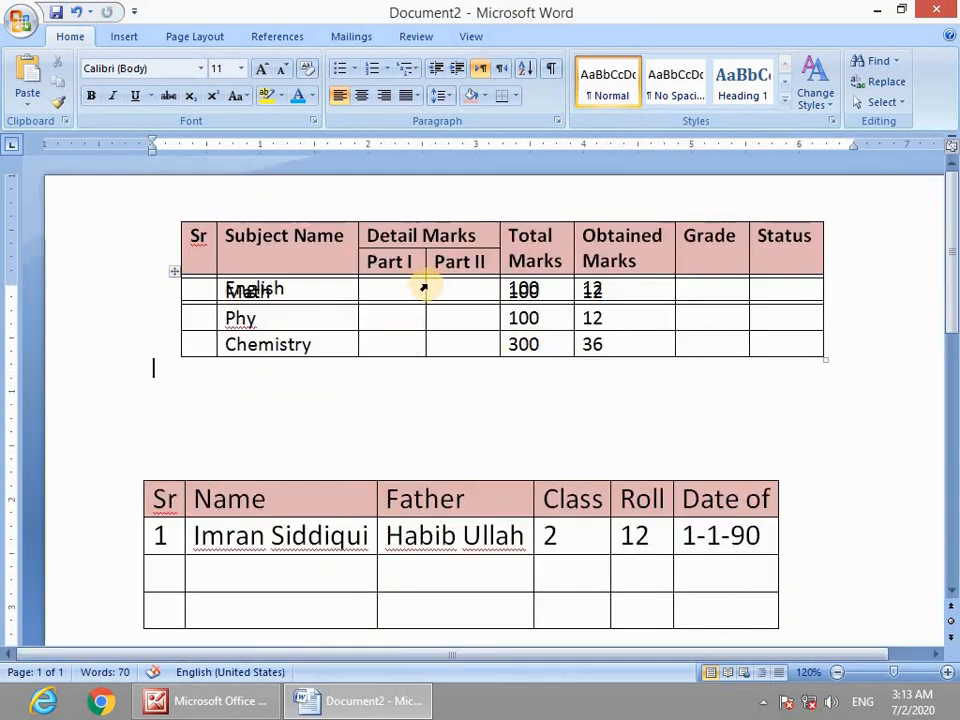
pyautogui.scroll(-2, 401, 345)
pyautogui.scroll(2, 338, 265)
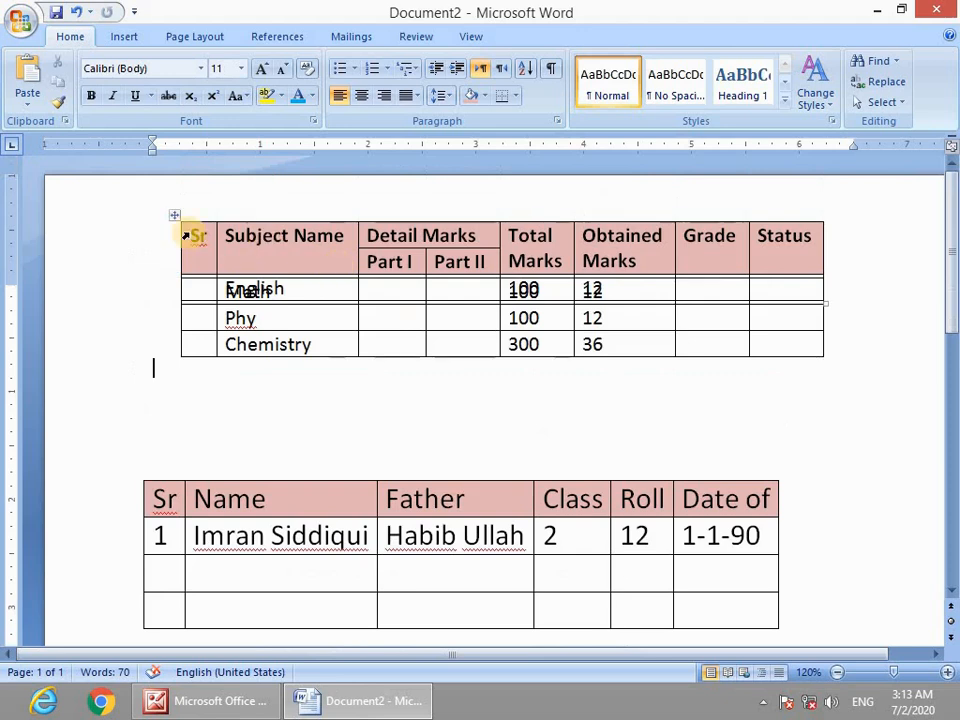
pyautogui.moveTo(176, 214); pyautogui.dragTo(182, 368)
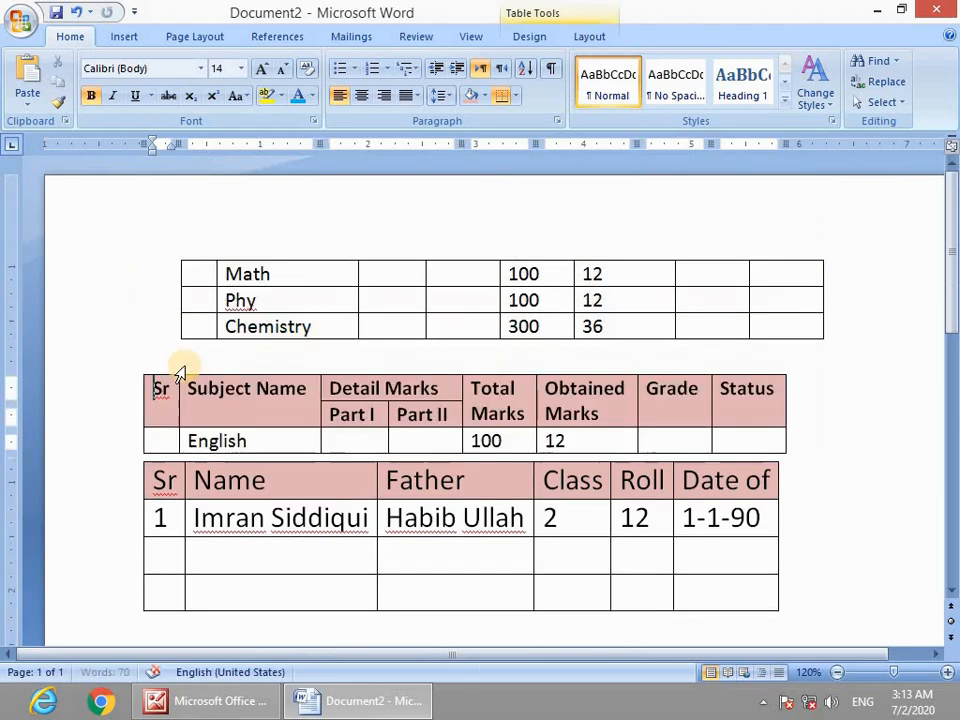
pyautogui.scroll(-3, 350, 474)
pyautogui.scroll(-7, 350, 474)
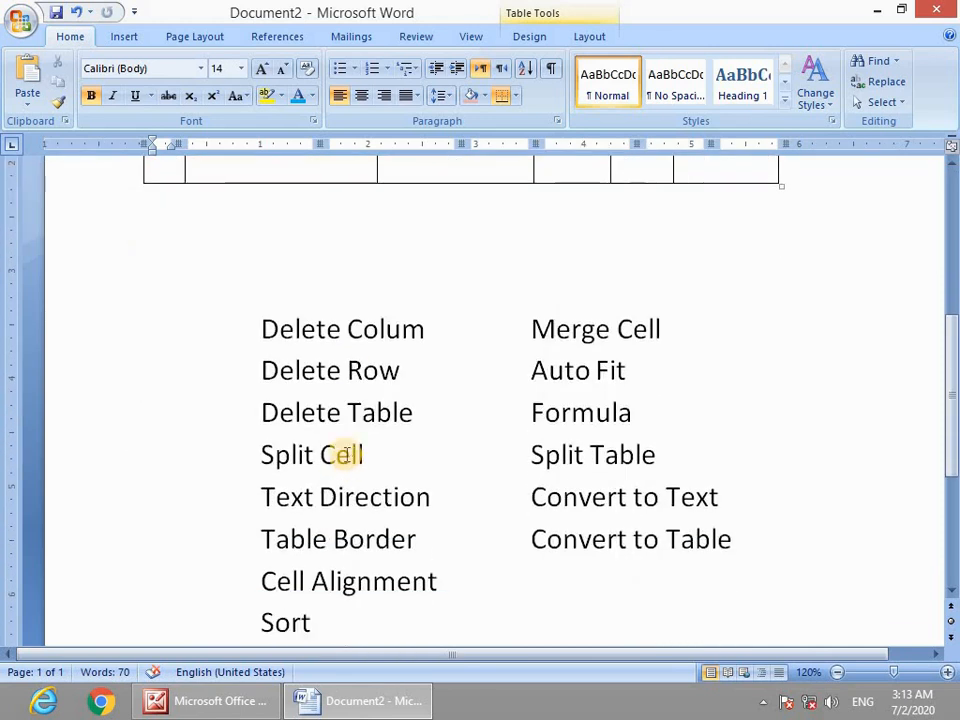
pyautogui.scroll(10, 354, 441)
pyautogui.scroll(-10, 303, 418)
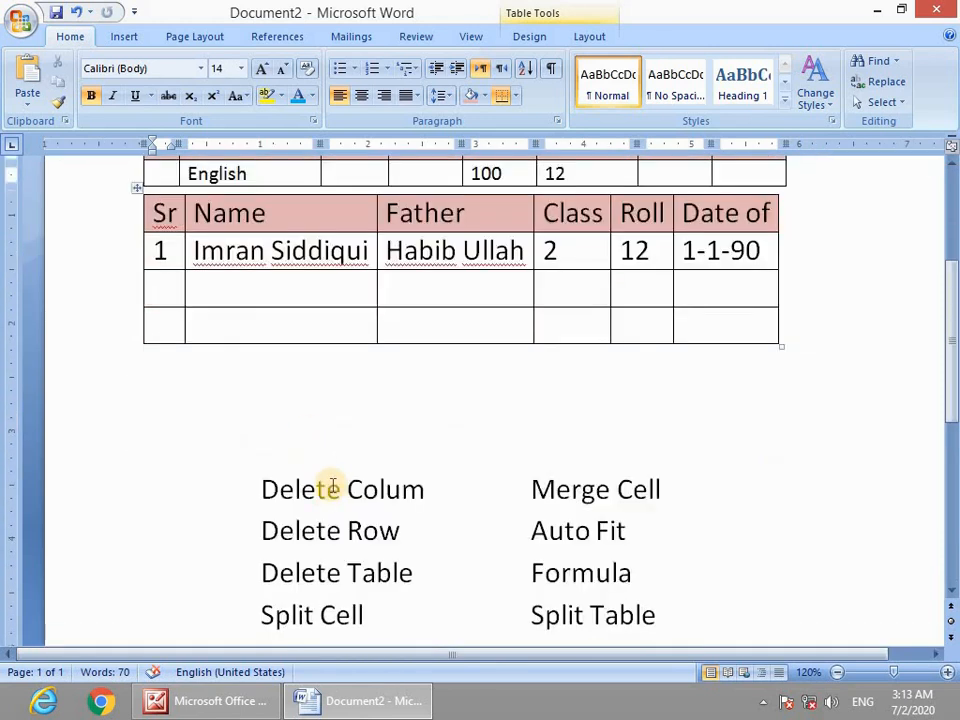
pyautogui.click(291, 424)
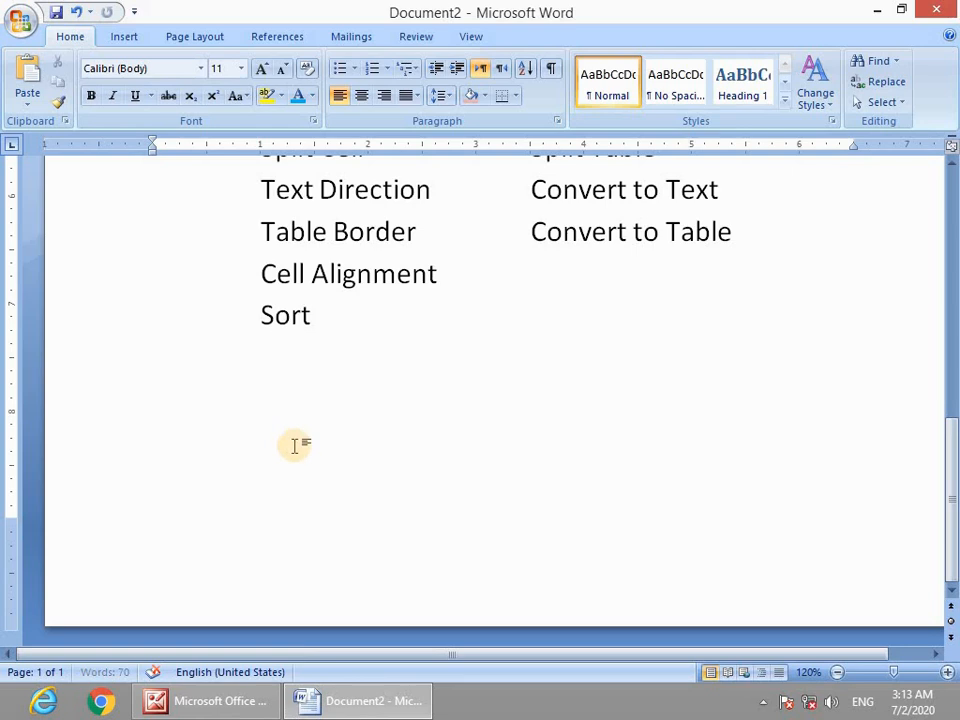
# Insert an empty 9-column, 4-row table below Sort.
pyautogui.click(134, 38)
pyautogui.click(135, 106)
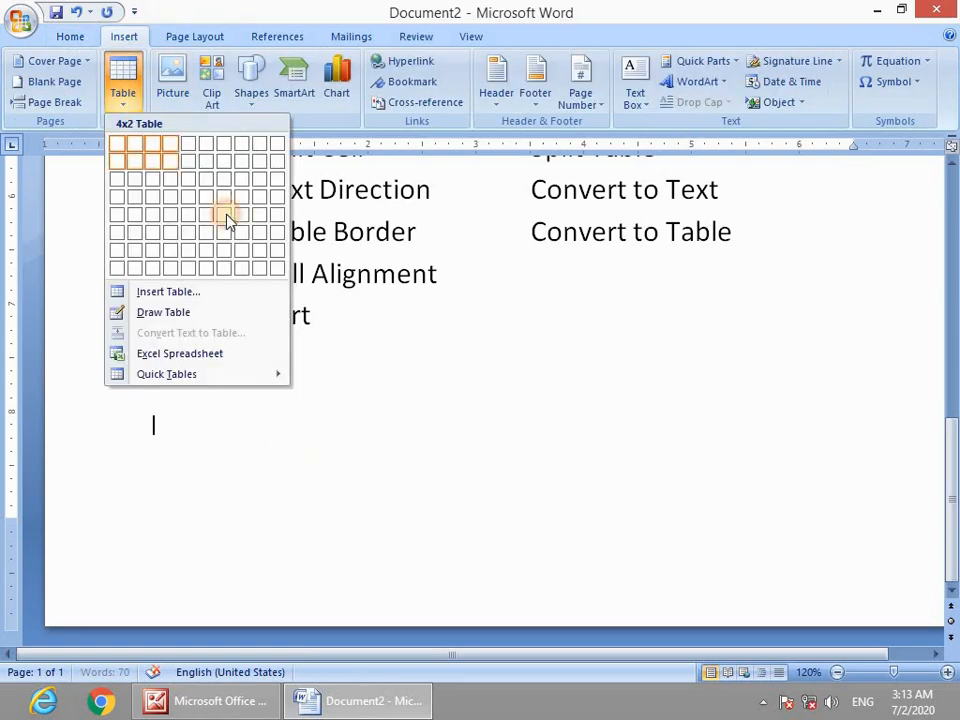
pyautogui.click(264, 242)
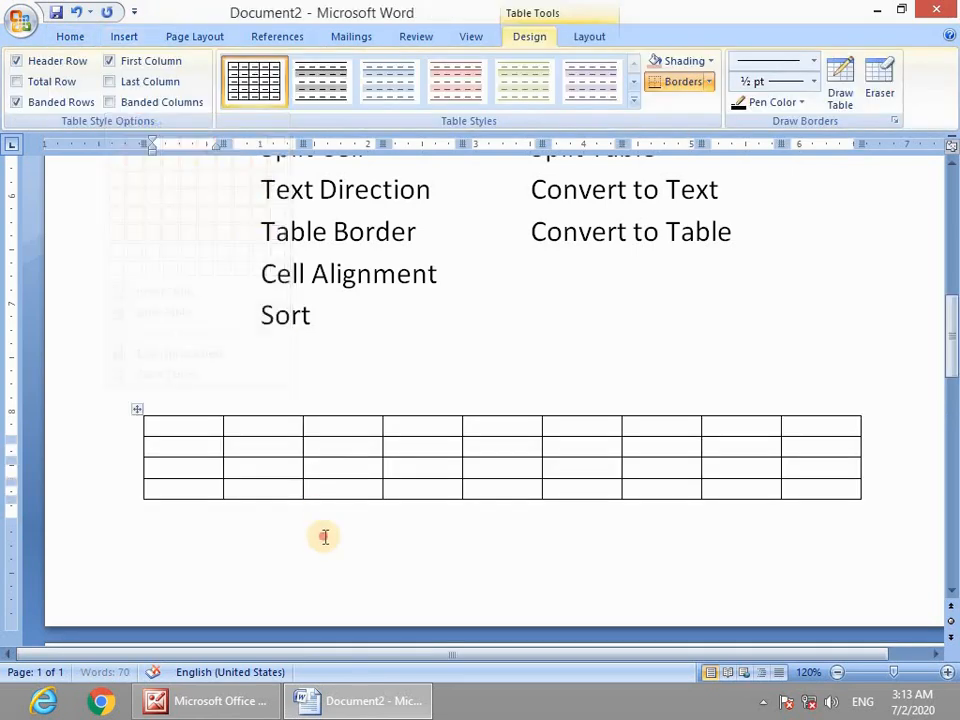
# Split the new table twice, leaving one row under Sort and the rest on page 2.
pyautogui.click(182, 449)
pyautogui.click(182, 467)
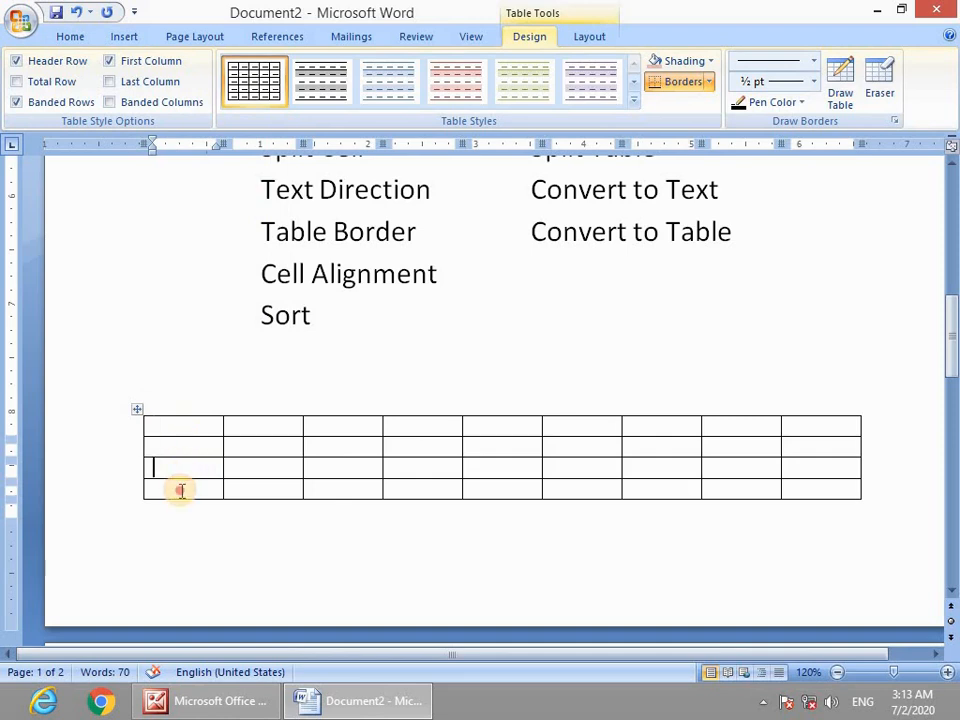
pyautogui.click(180, 490)
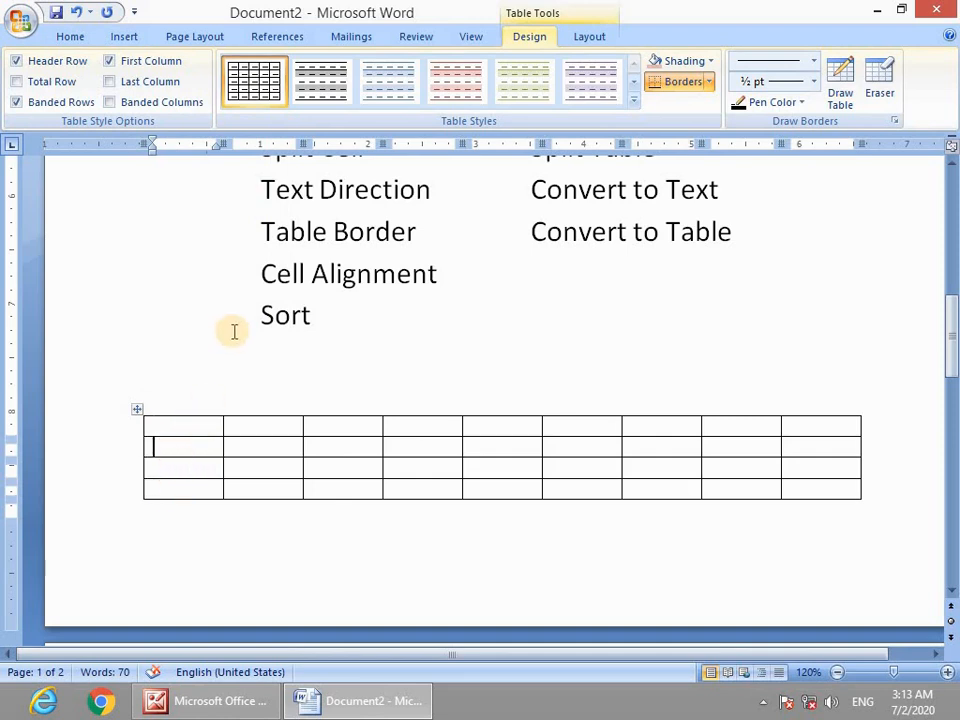
pyautogui.click(589, 37)
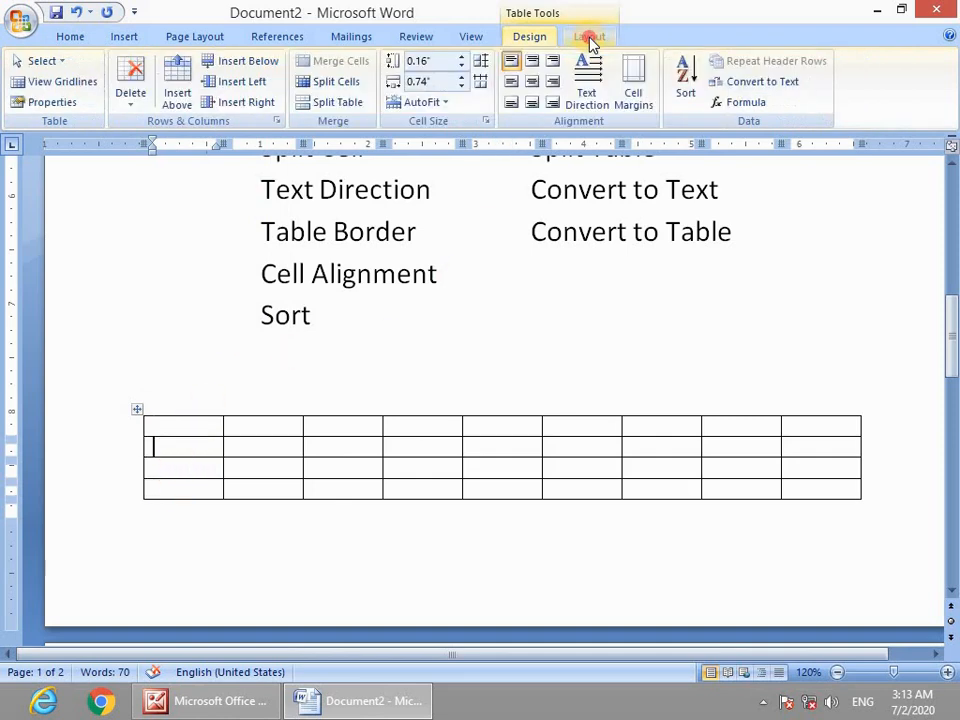
pyautogui.click(330, 106)
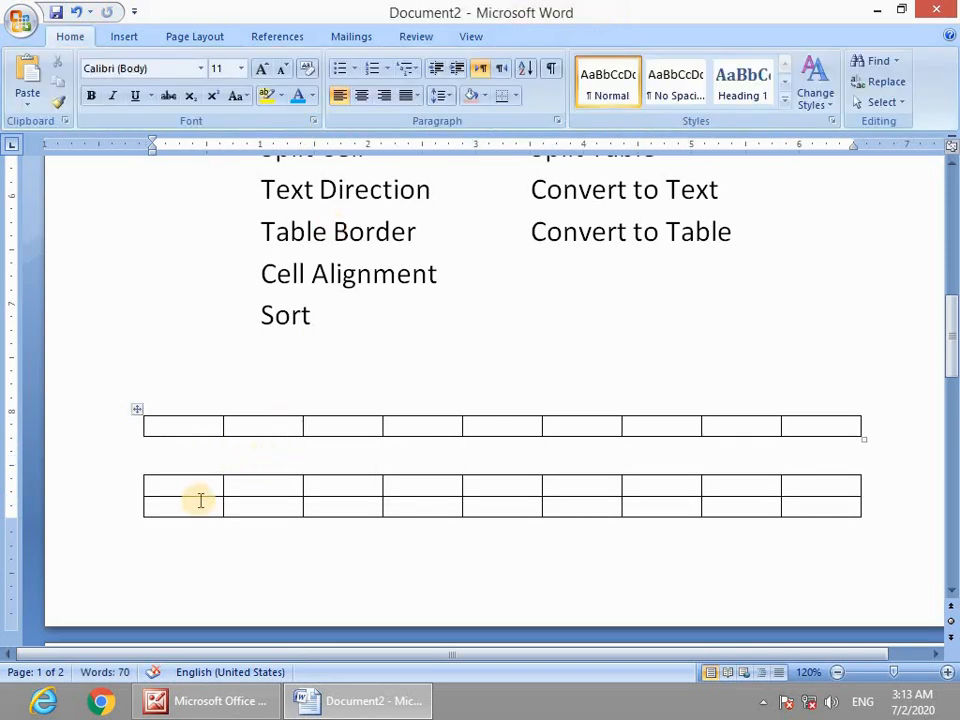
pyautogui.click(186, 489)
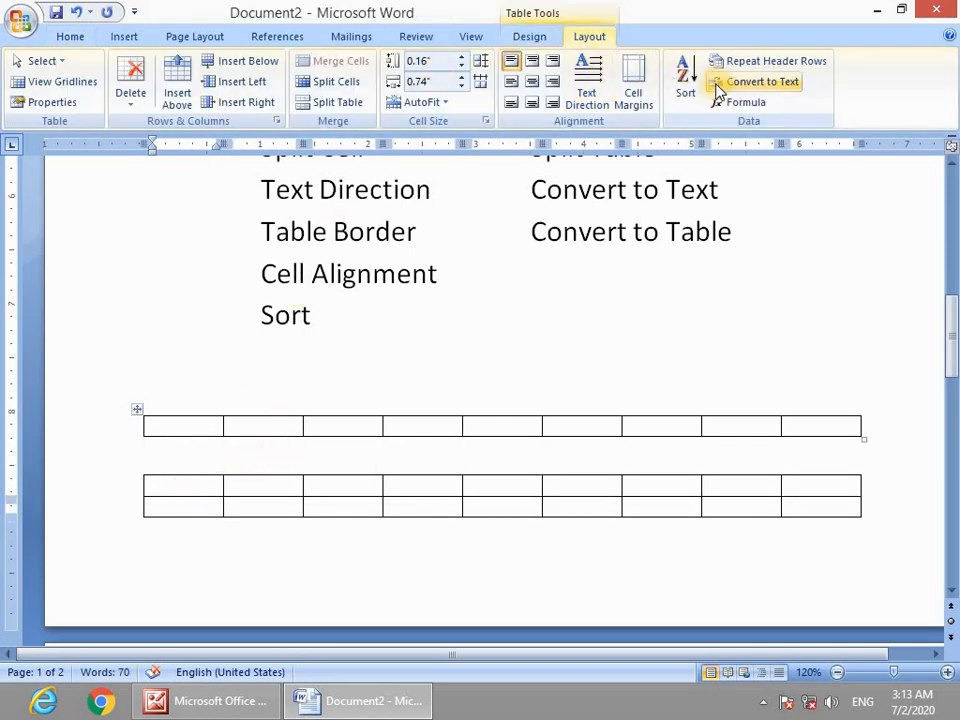
pyautogui.click(327, 106)
pyautogui.scroll(-5, 420, 480)
# Select the earlier tables and the command list together and delete them all.
pyautogui.scroll(2, 413, 463)
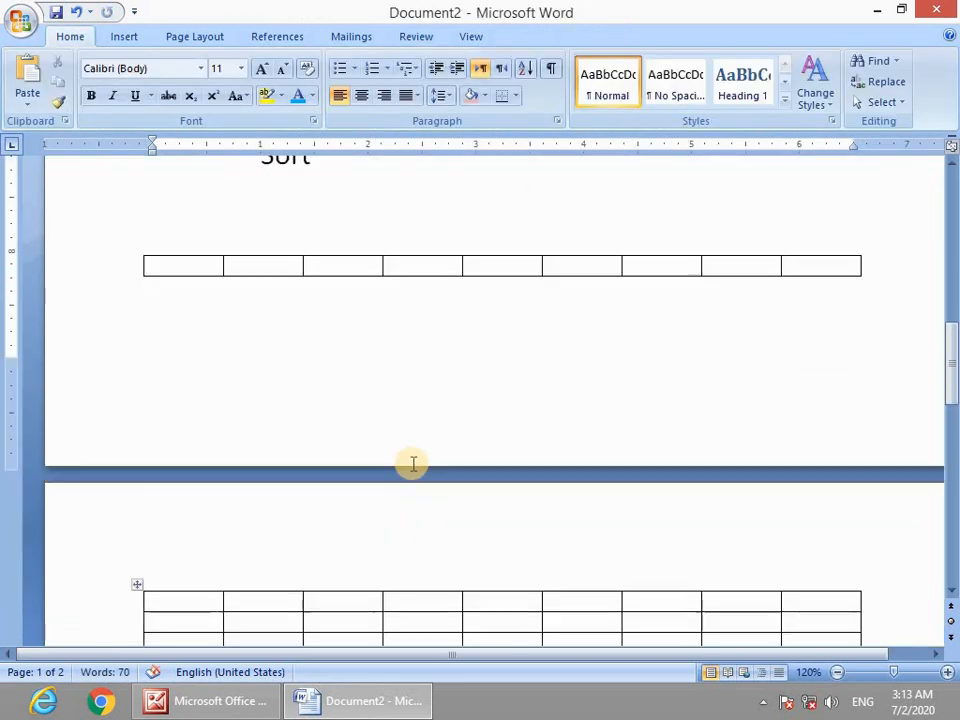
pyautogui.scroll(3, 412, 463)
pyautogui.scroll(-3, 390, 455)
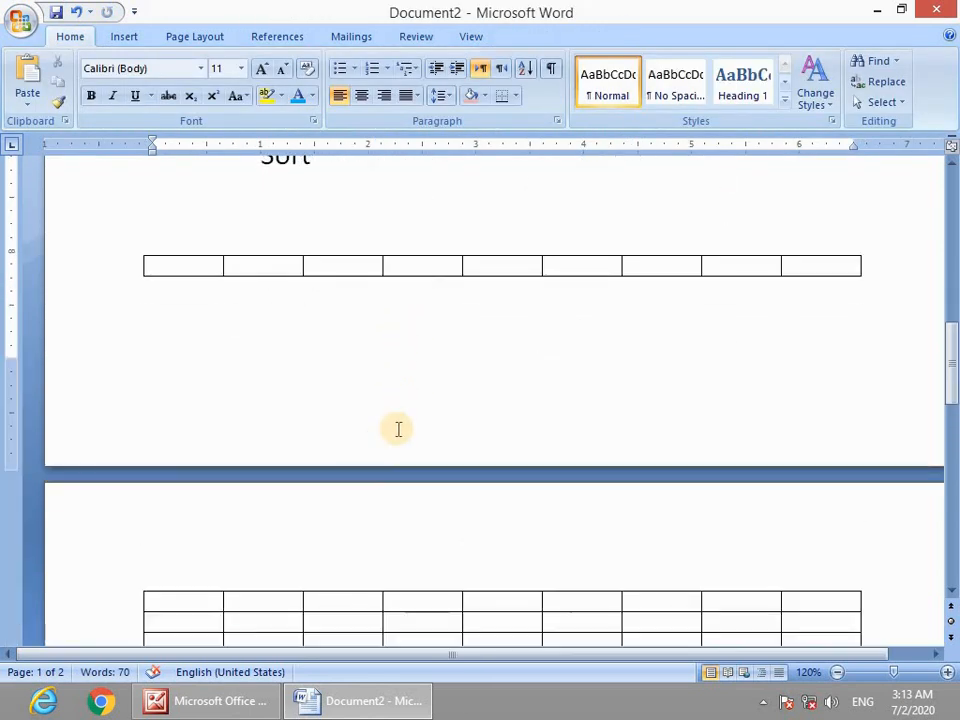
pyautogui.scroll(4, 398, 429)
pyautogui.moveTo(667, 258); pyautogui.dragTo(523, 255)
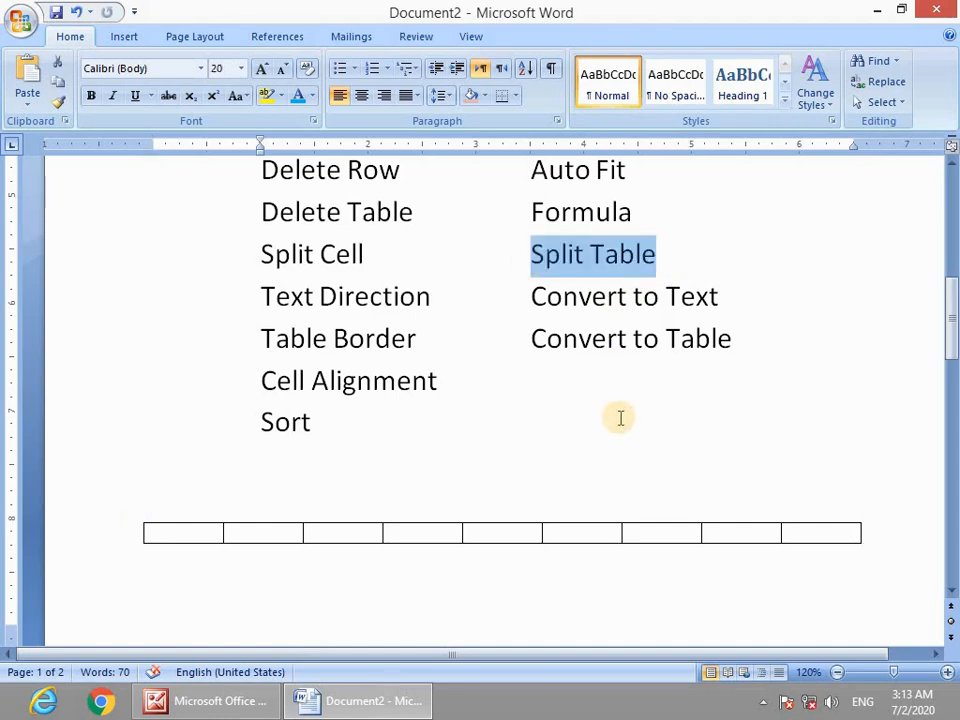
pyautogui.scroll(-4, 515, 462)
pyautogui.scroll(2, 561, 457)
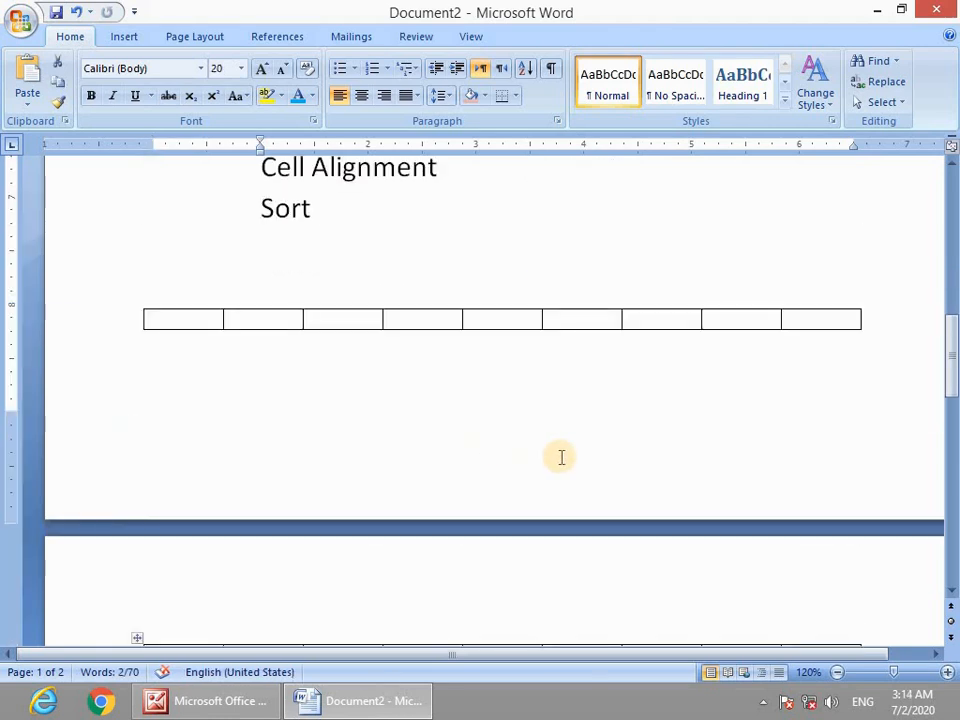
pyautogui.scroll(4, 561, 457)
pyautogui.moveTo(722, 510); pyautogui.dragTo(553, 510)
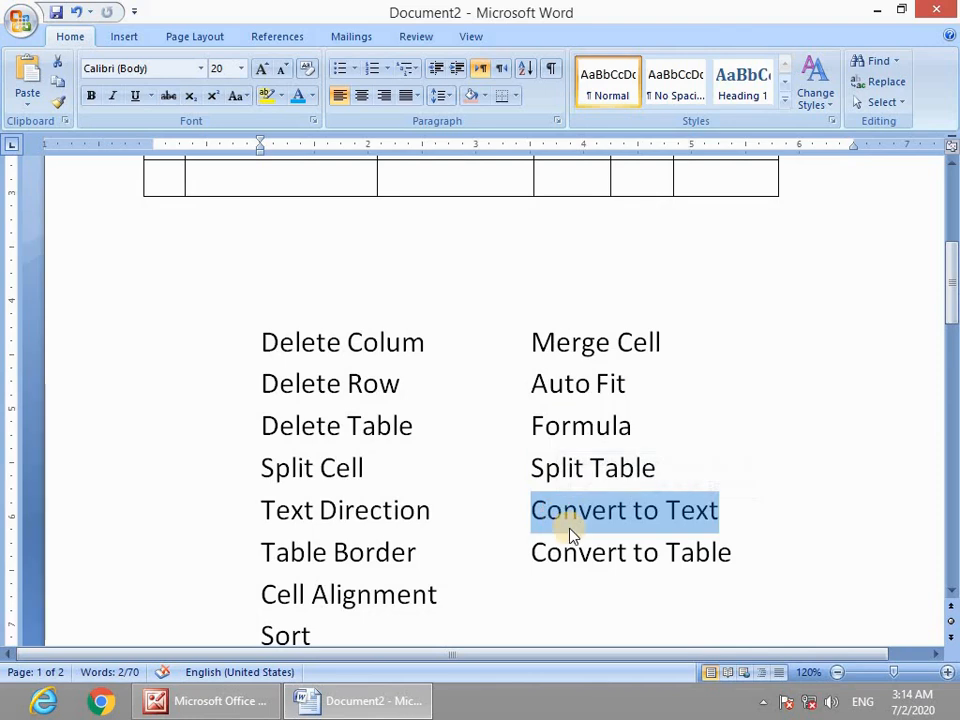
pyautogui.scroll(-2, 557, 540)
pyautogui.scroll(8, 540, 465)
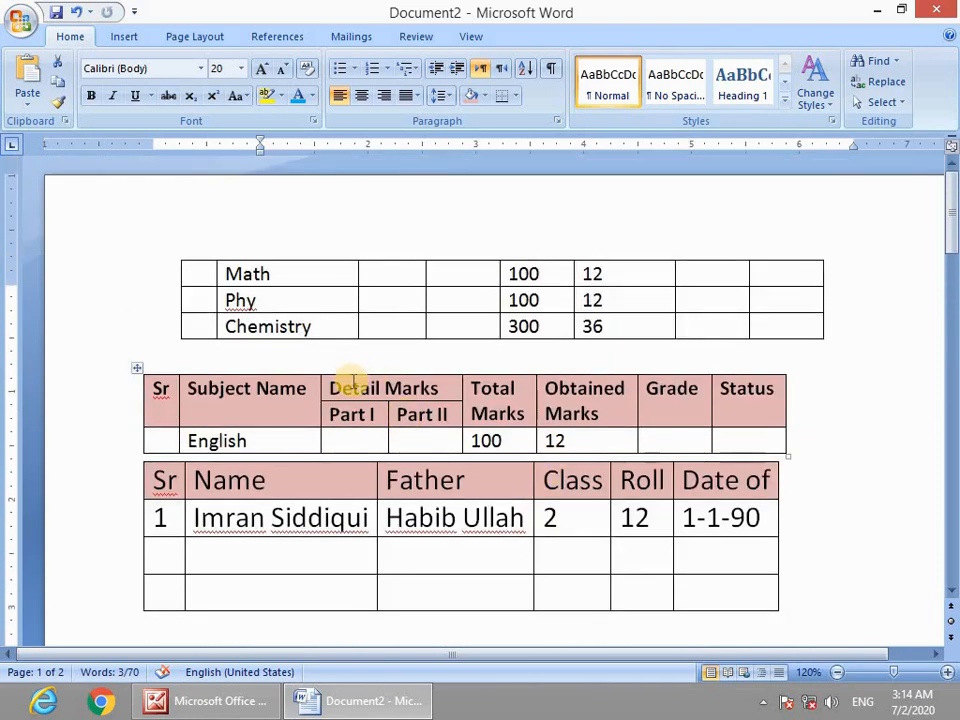
pyautogui.scroll(-7, 634, 546)
pyautogui.moveTo(720, 563); pyautogui.dragTo(522, 502)
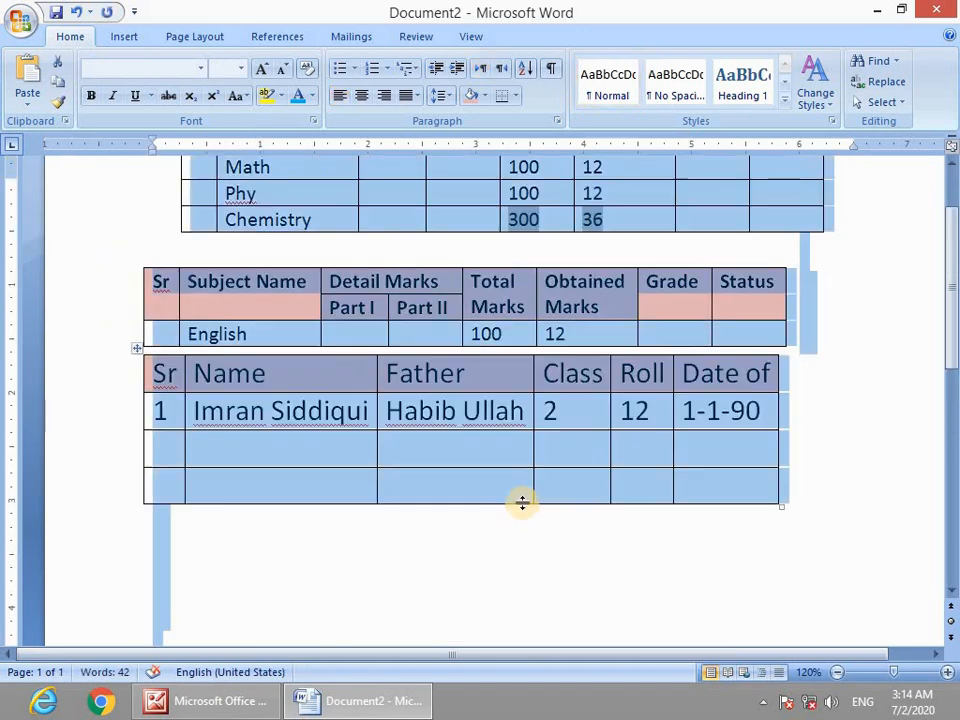
pyautogui.press('Delete')
# Insert a 10-column, 8-row table on the blank page.
pyautogui.scroll(2, 352, 333)
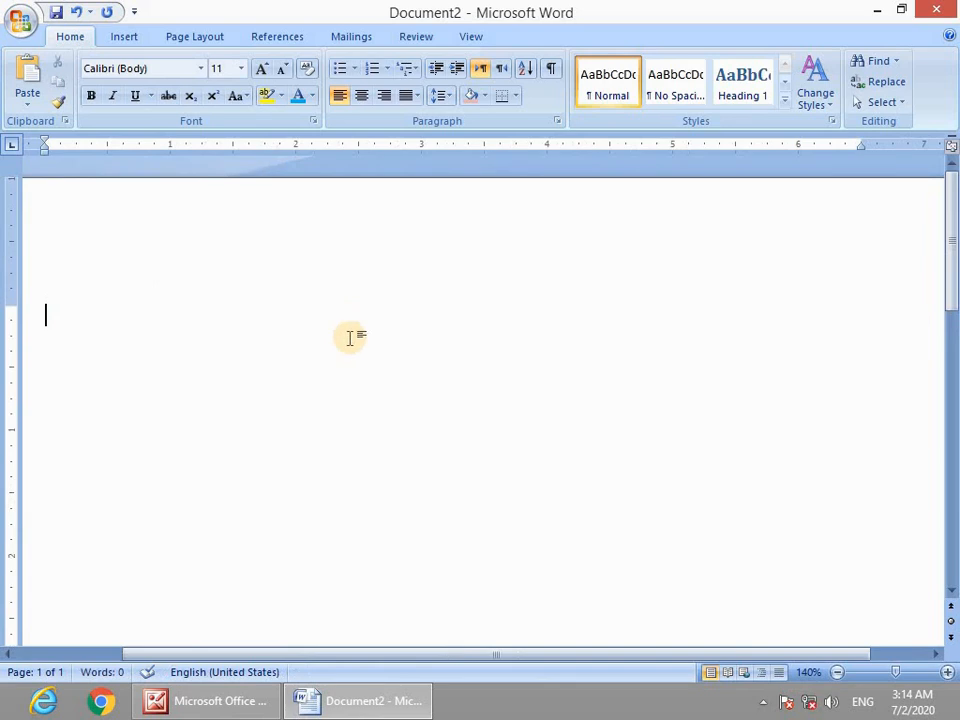
pyautogui.moveTo(448, 655); pyautogui.dragTo(372, 653)
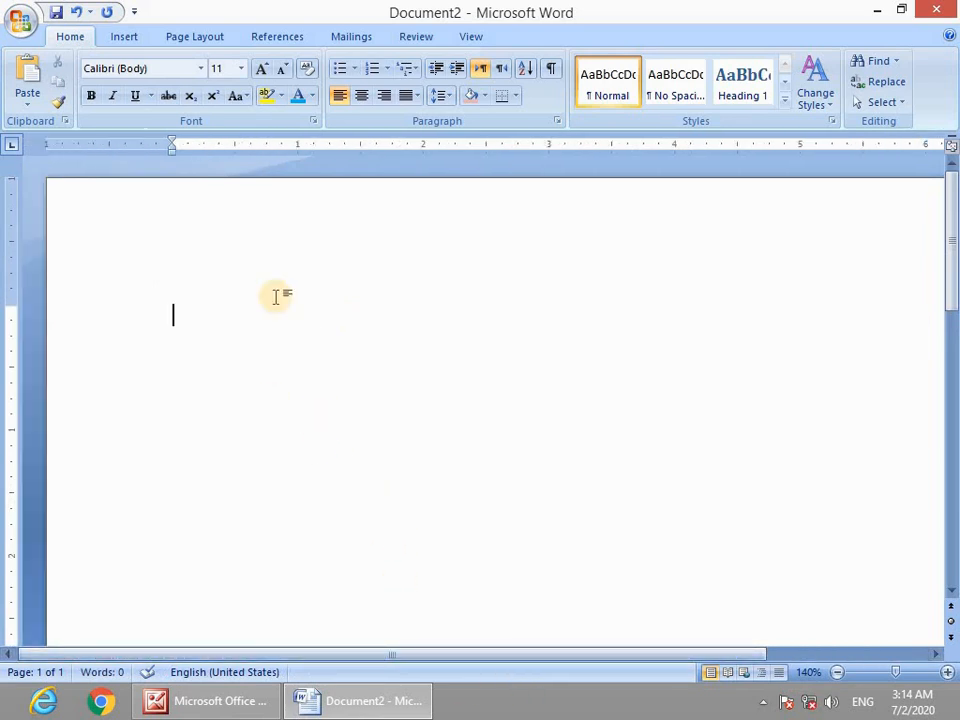
pyautogui.click(124, 37)
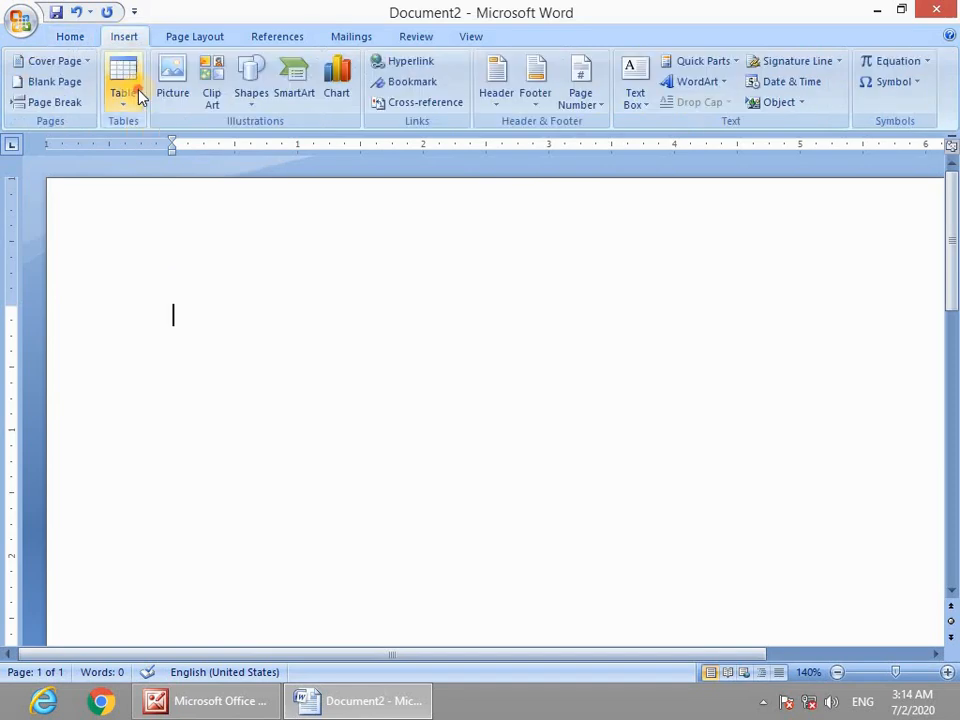
pyautogui.click(137, 94)
pyautogui.click(279, 266)
# Fill scattered cells with sample words sd, dfas, d, dsf, sdd, sdf and dddd.
pyautogui.click(236, 325)
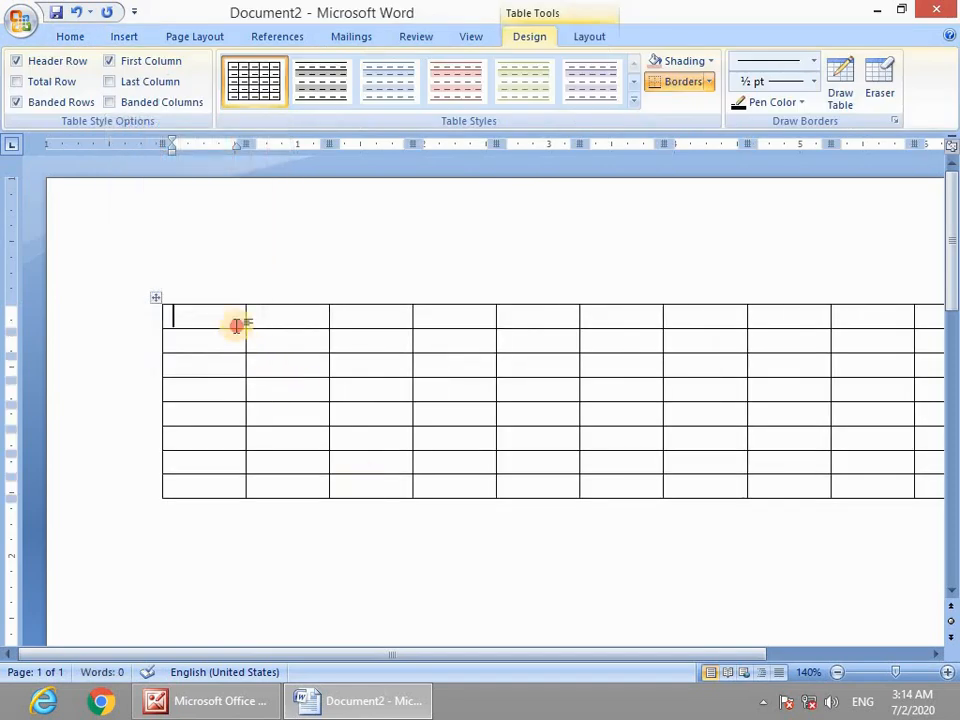
pyautogui.write('sd')
pyautogui.press('Tab')
pyautogui.write('dfas')
pyautogui.press('Tab')
pyautogui.write('d')
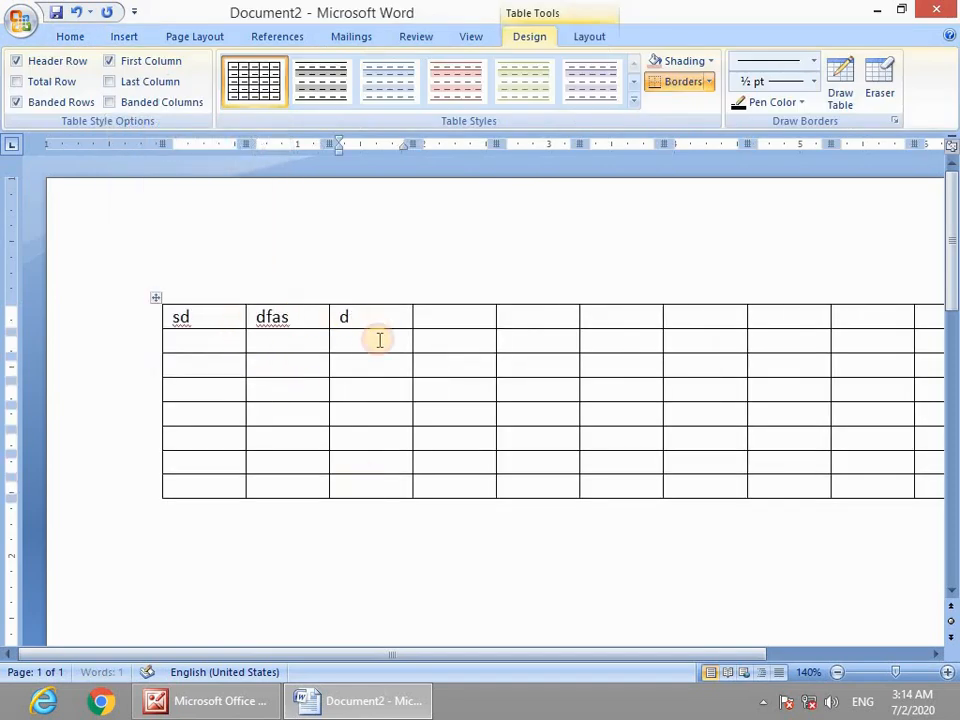
pyautogui.press('Down')
pyautogui.write('dsf')
pyautogui.click(525, 438)
pyautogui.write('sdd')
pyautogui.click(585, 368)
pyautogui.write('sdf')
pyautogui.click(518, 365)
pyautogui.write('d')
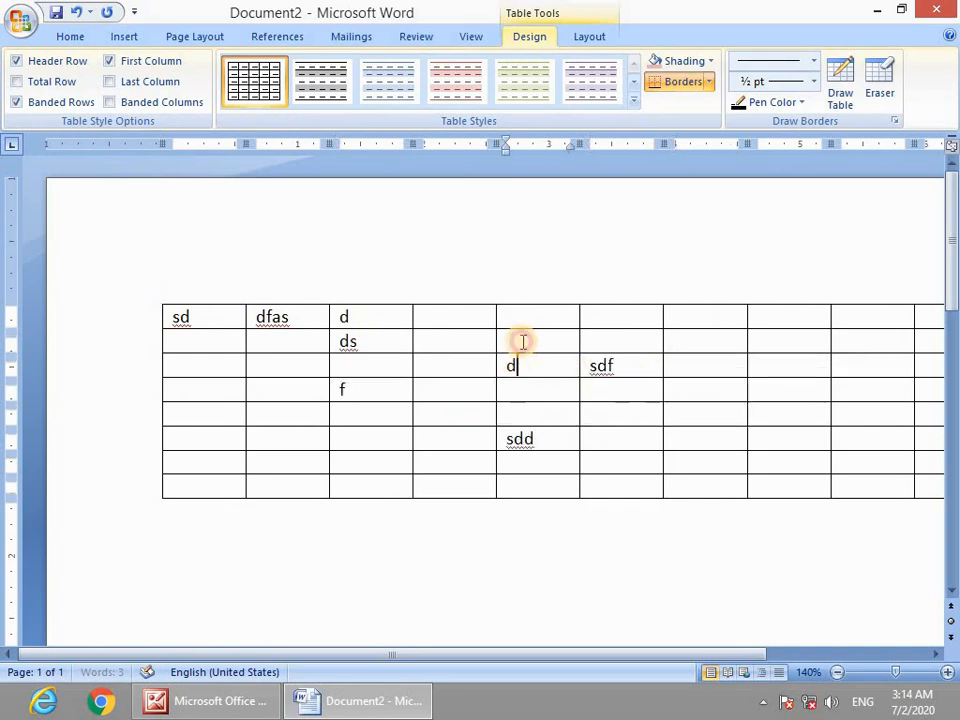
pyautogui.write('ddd')
pyautogui.click(448, 364)
# Type 'dsdsdf' and 'das' separated by a tab below the table, then select that line.
pyautogui.keyDown('ctrl'); pyautogui.scroll(-3, 467, 431); pyautogui.keyUp('ctrl')
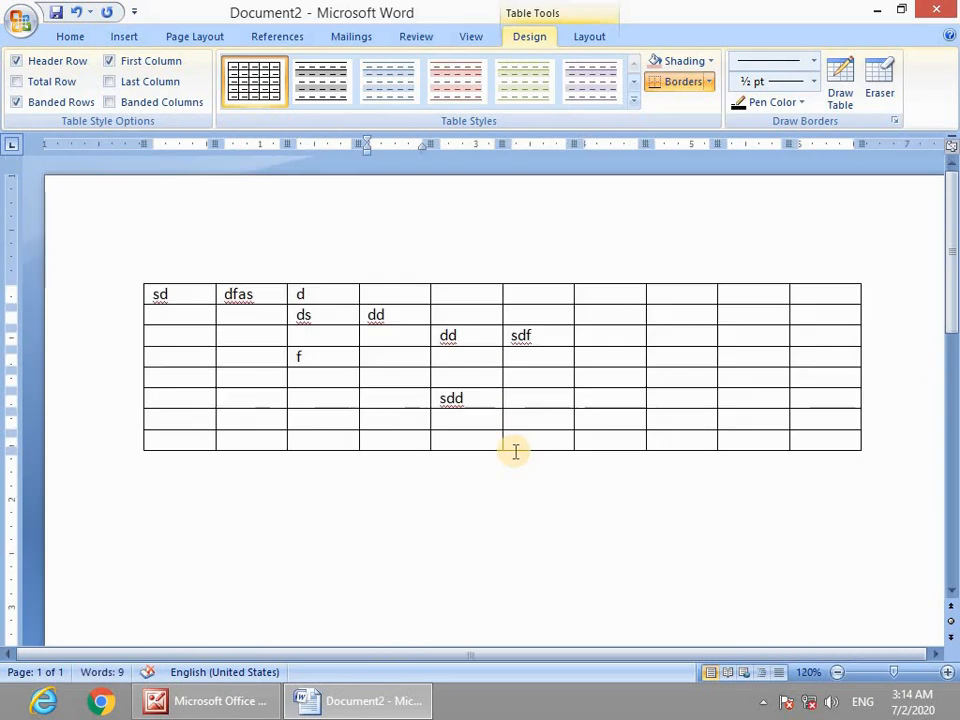
pyautogui.moveTo(171, 283); pyautogui.dragTo(507, 428)
pyautogui.click(321, 542)
pyautogui.write('dsdsdf')
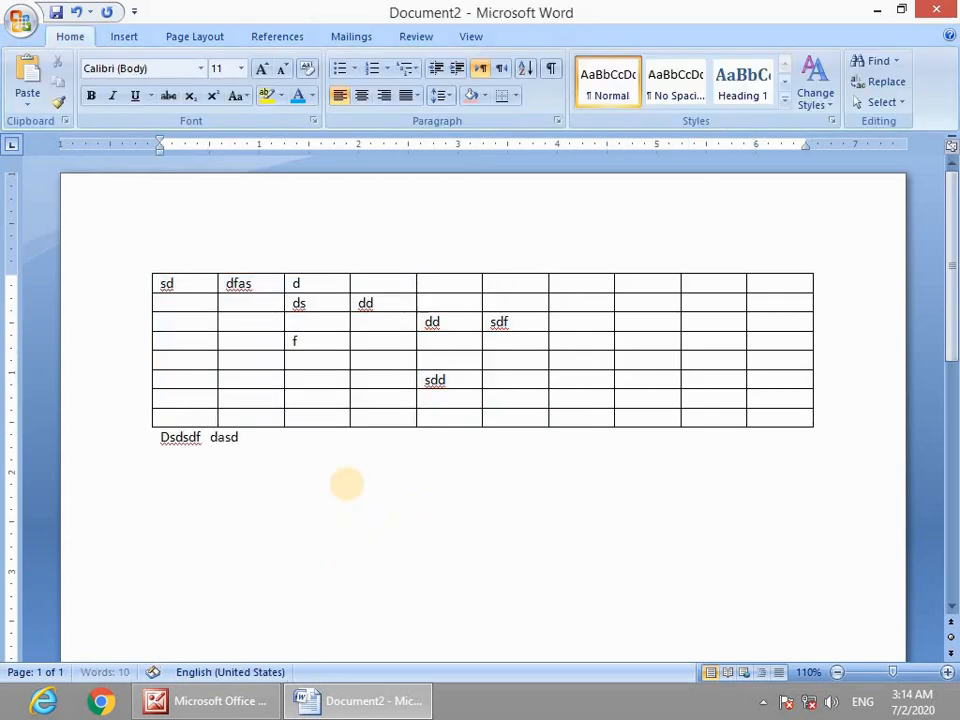
pyautogui.press('Tab')
pyautogui.write('das')
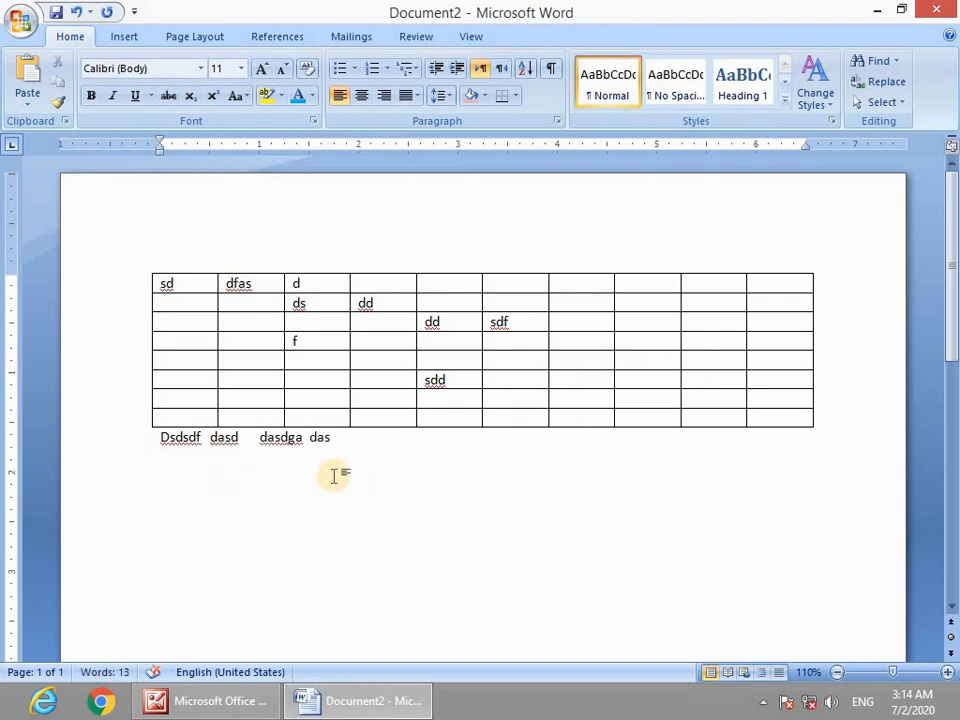
pyautogui.moveTo(332, 471); pyautogui.dragTo(180, 468)
# Delete the line under the table, select the whole table, and show Table Tools Layout.
pyautogui.press('Delete')
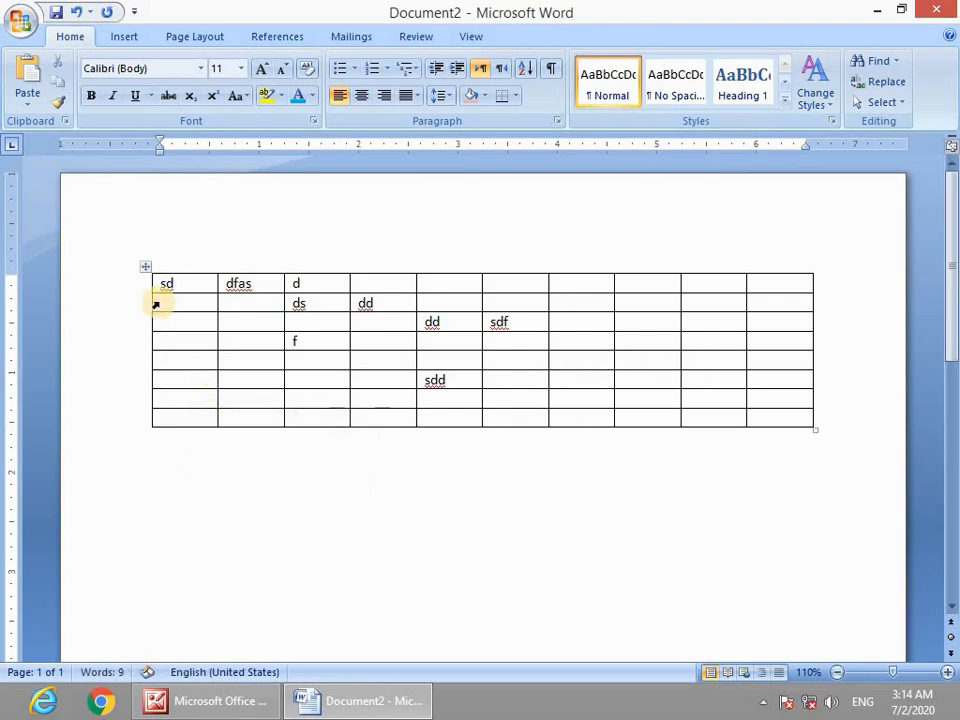
pyautogui.click(168, 283)
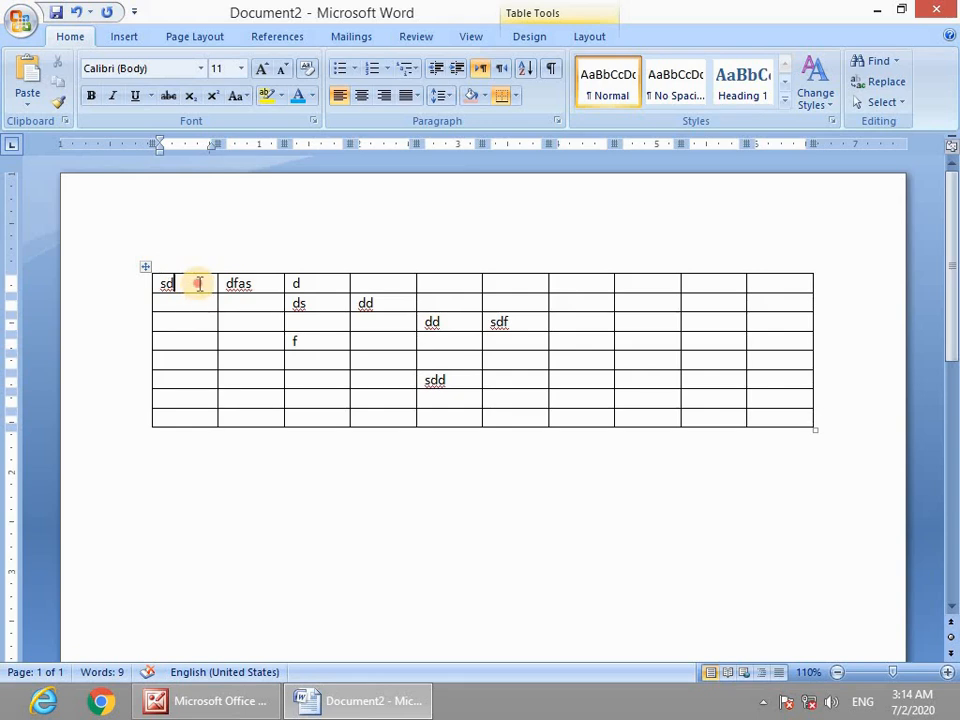
pyautogui.moveTo(198, 284); pyautogui.dragTo(778, 425)
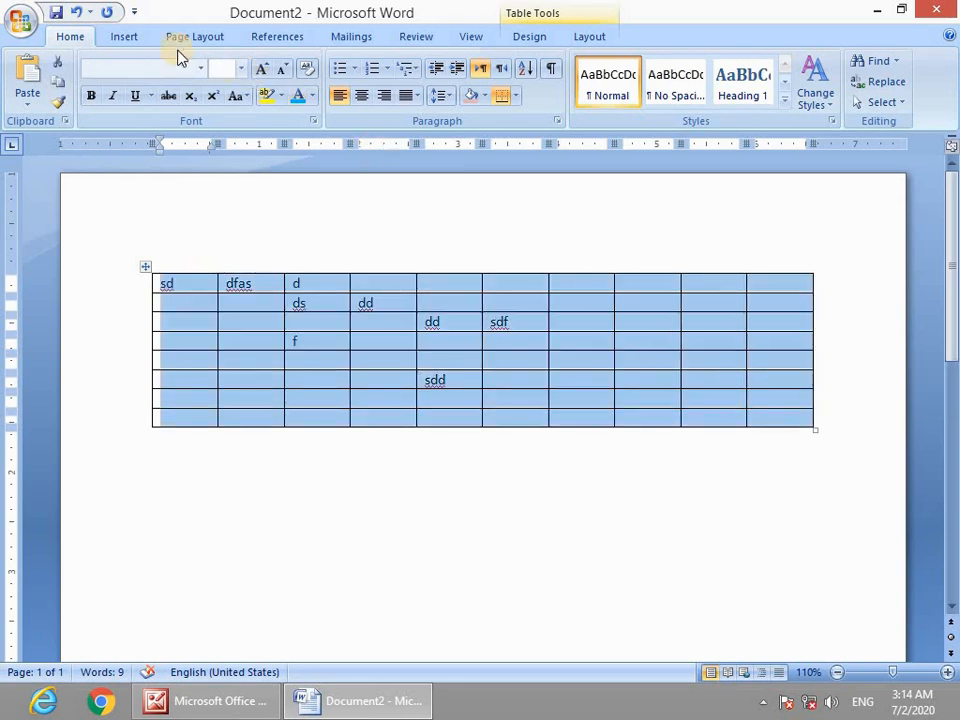
pyautogui.click(126, 40)
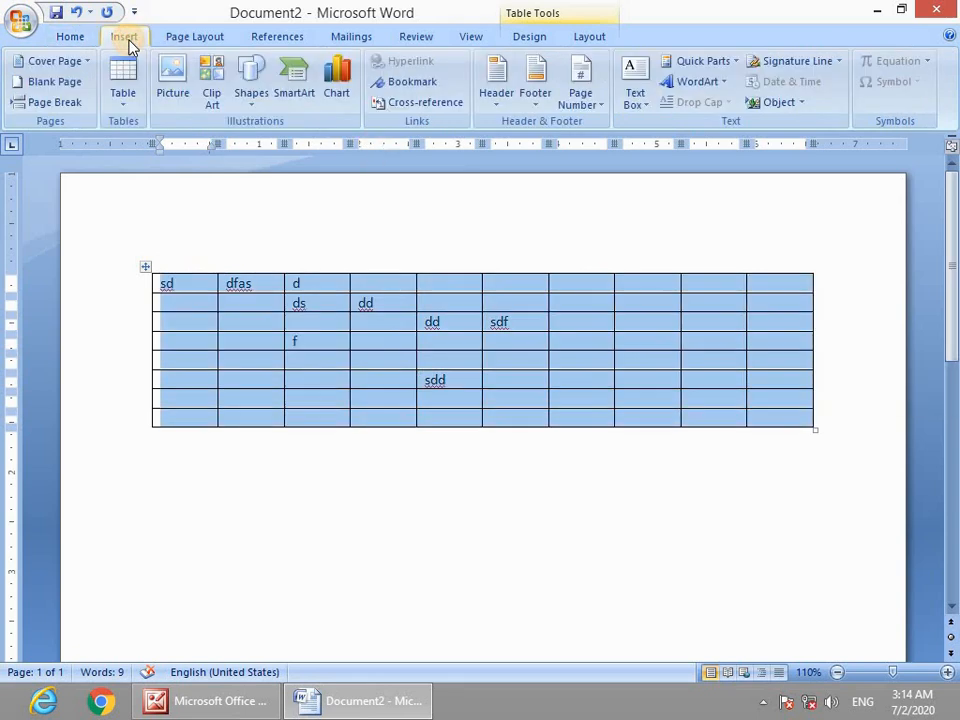
pyautogui.click(125, 105)
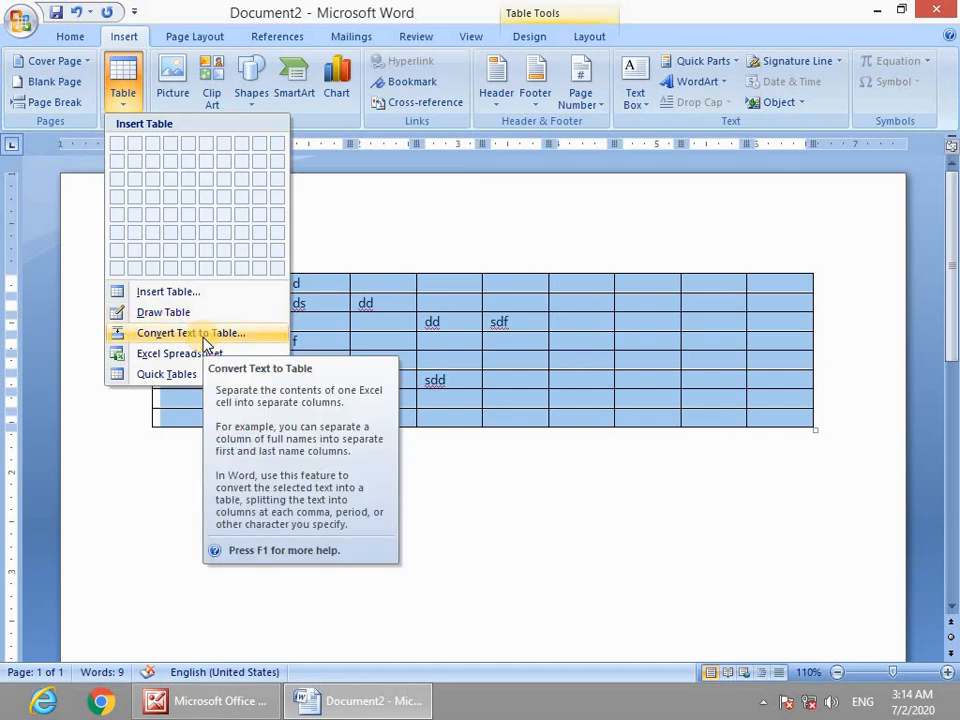
pyautogui.click(588, 37)
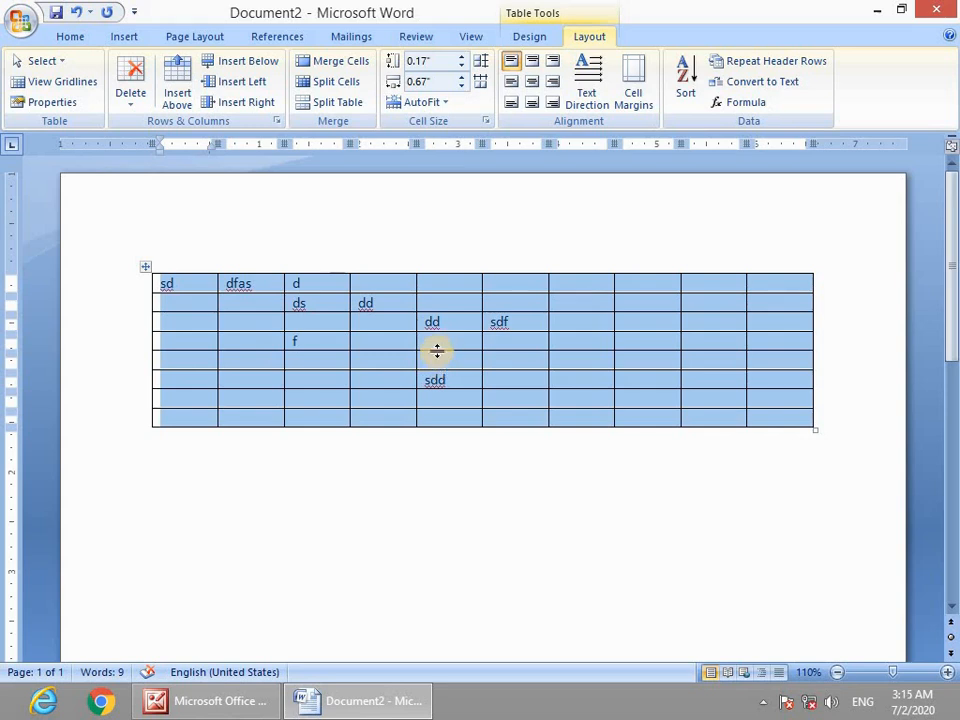
# Convert the table to text with Tabs as the separator.
pyautogui.click(743, 88)
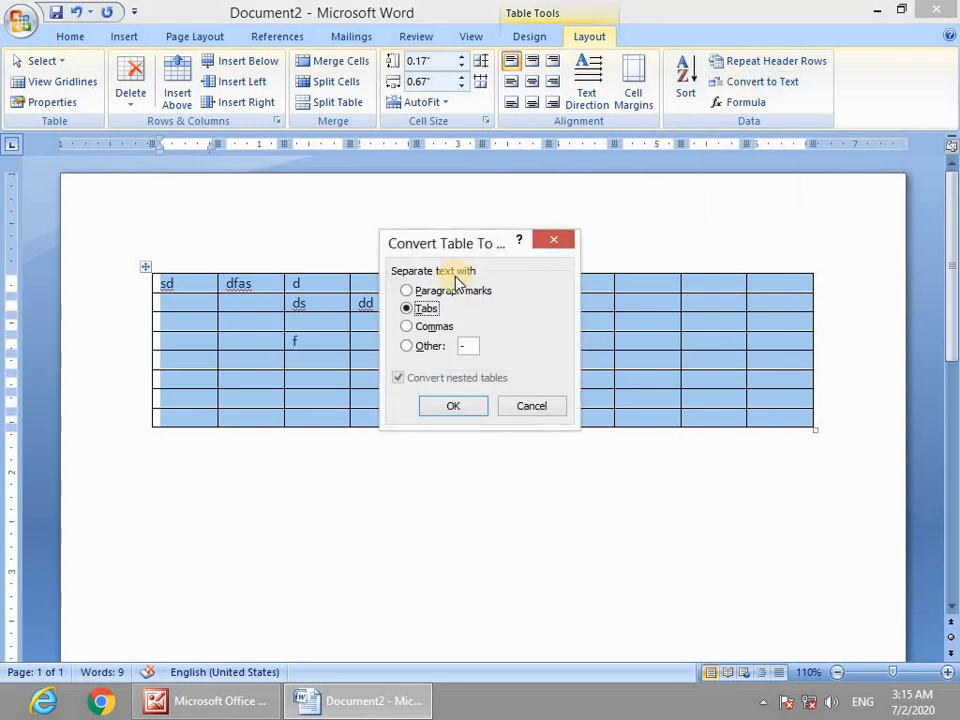
pyautogui.click(407, 327)
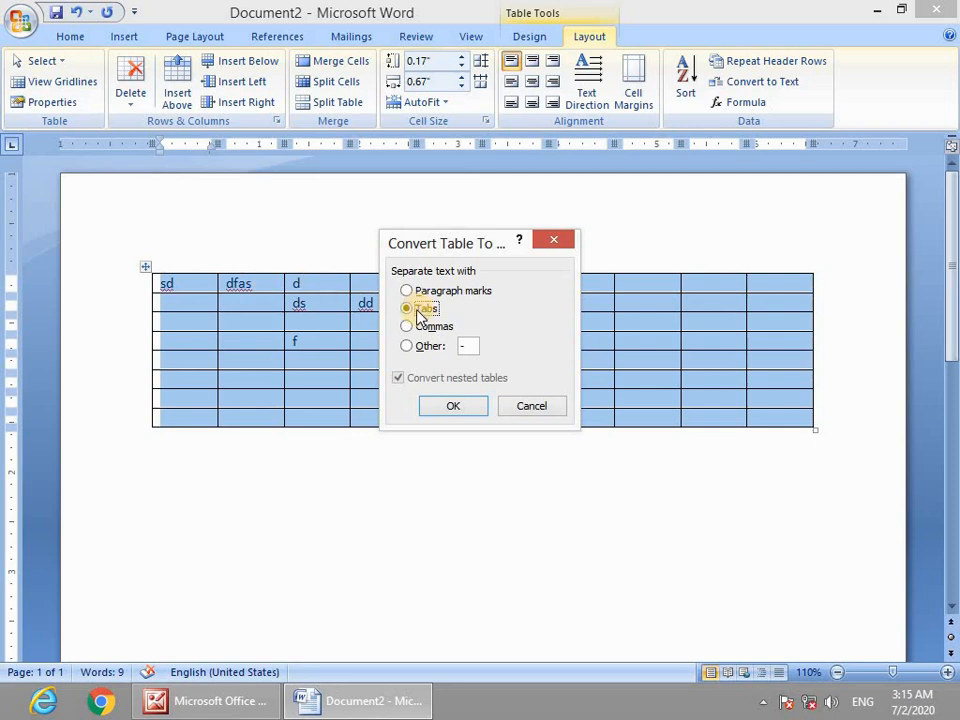
pyautogui.click(446, 410)
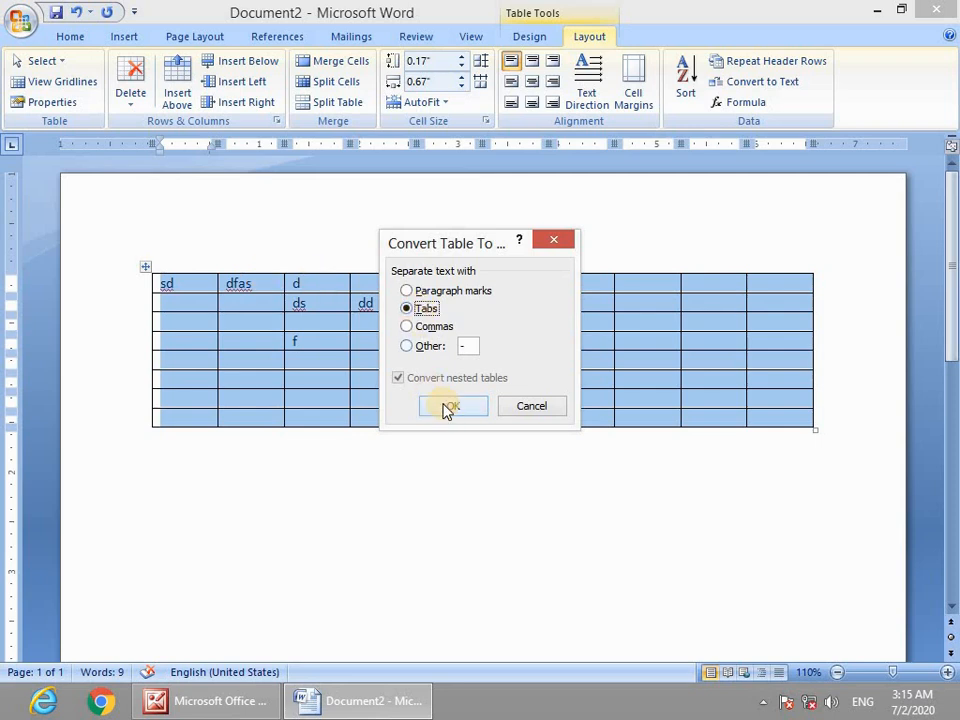
pyautogui.click(446, 410)
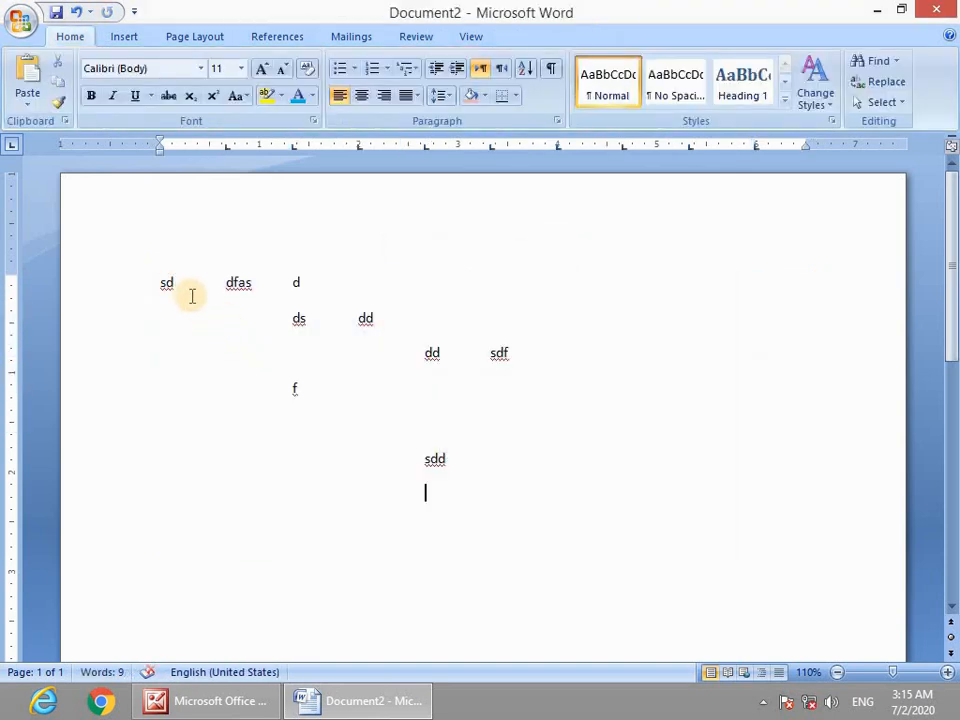
pyautogui.moveTo(190, 296); pyautogui.dragTo(512, 362)
pyautogui.click(491, 422)
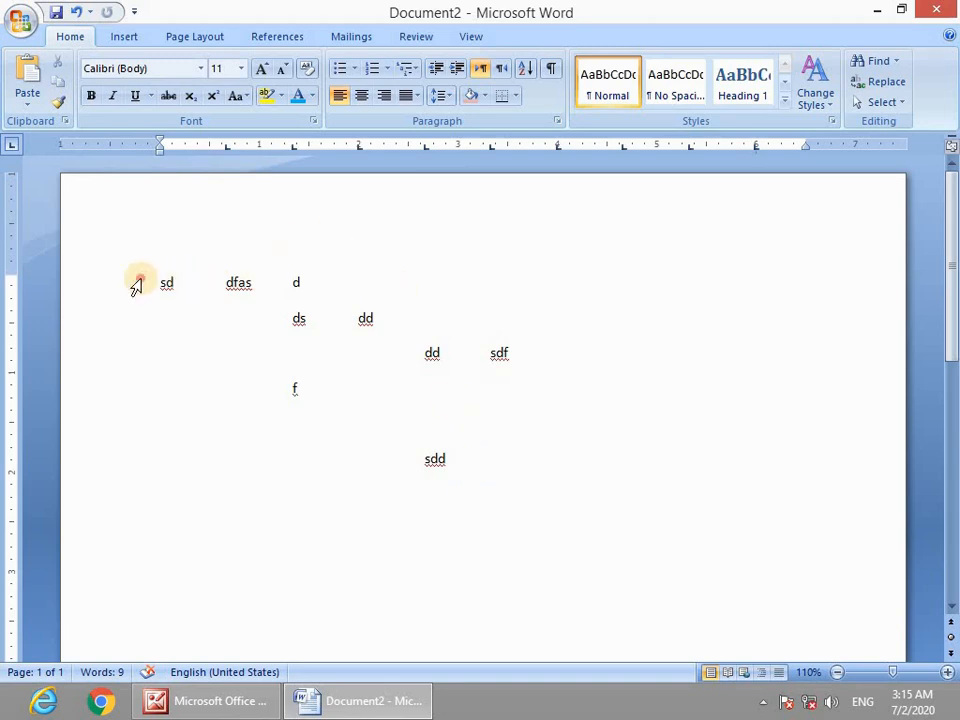
# Select all the old converted text and delete it.
pyautogui.moveTo(135, 281); pyautogui.dragTo(114, 280)
pyautogui.click(465, 502)
pyautogui.hotkey('ctrl', 'a')
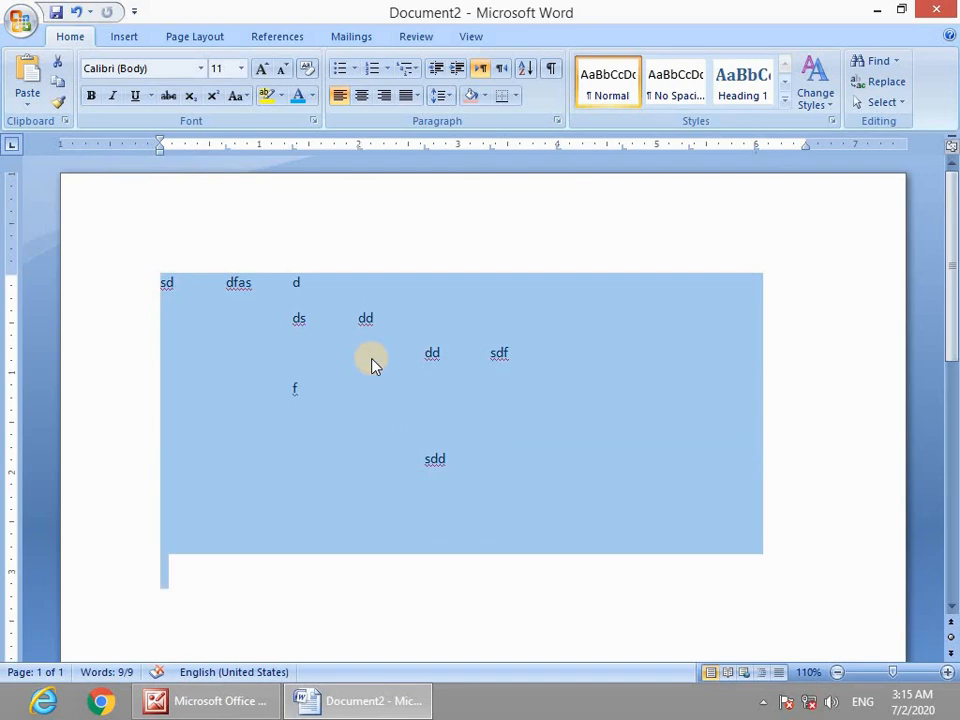
pyautogui.press('Delete')
# Type the tab-separated header Sr, Name, Father, Clas, Roll and one student row ending 12, then select both.
pyautogui.write('Sr Name Father Clas Roll')
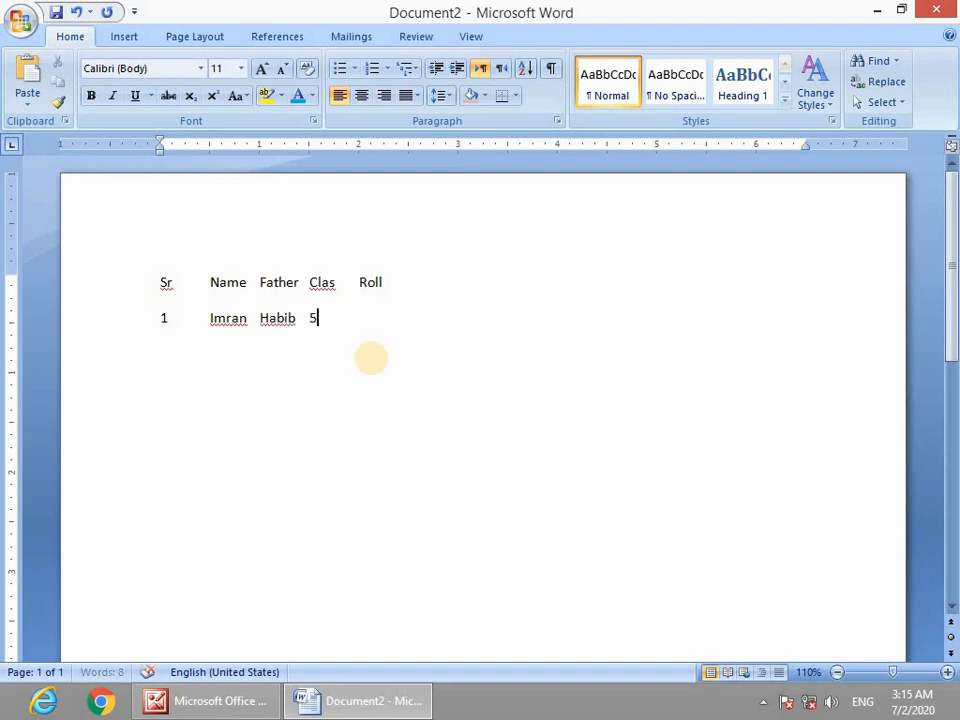
pyautogui.write('12')
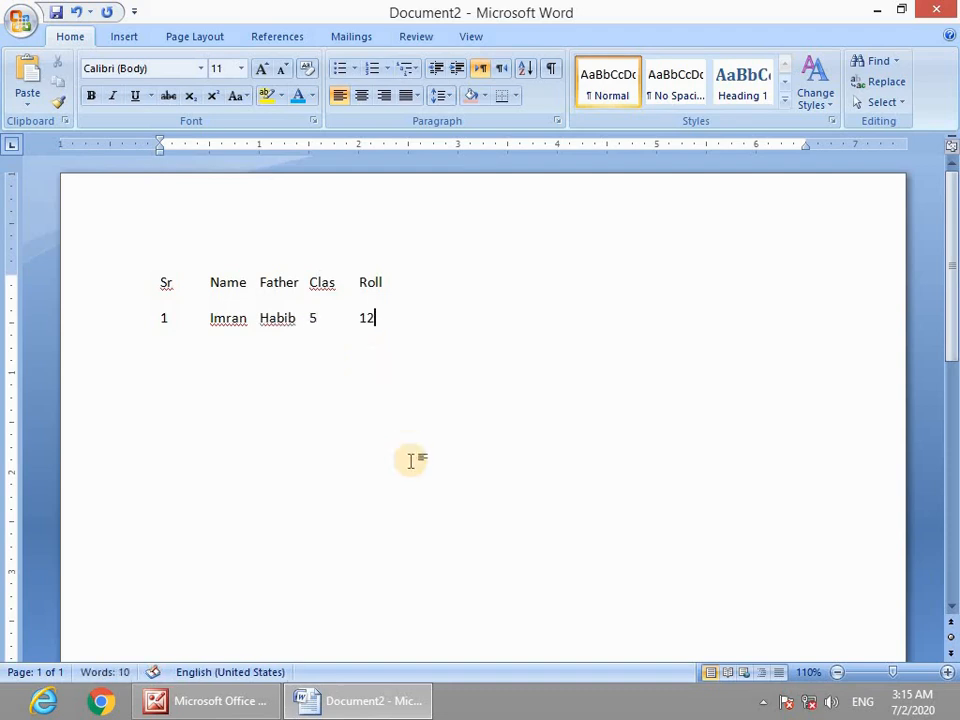
pyautogui.moveTo(160, 282); pyautogui.dragTo(422, 396)
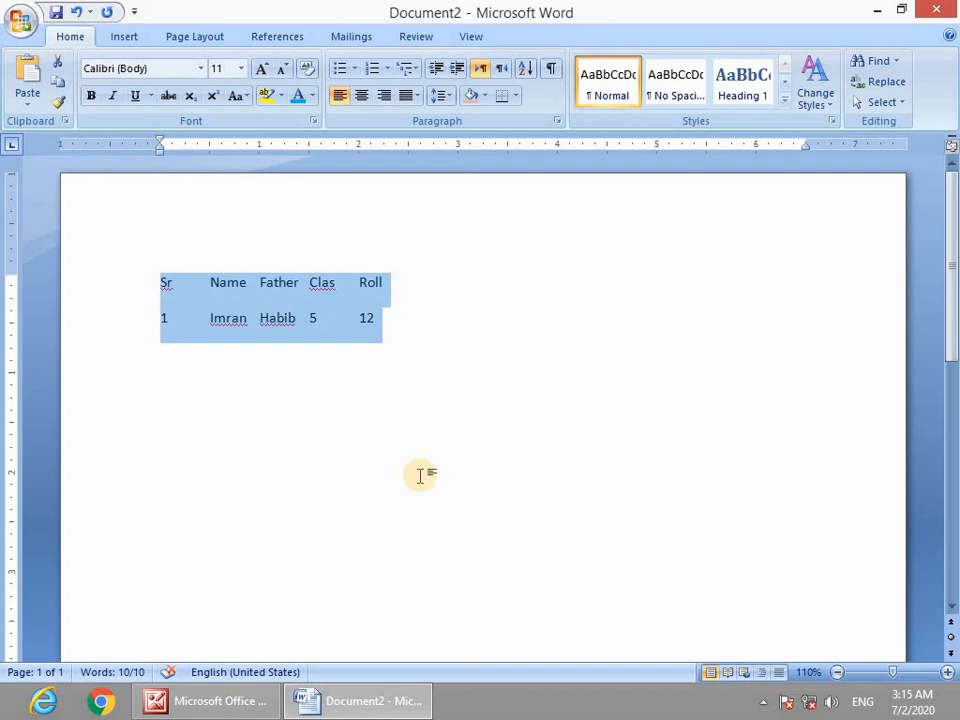
pyautogui.click(390, 357)
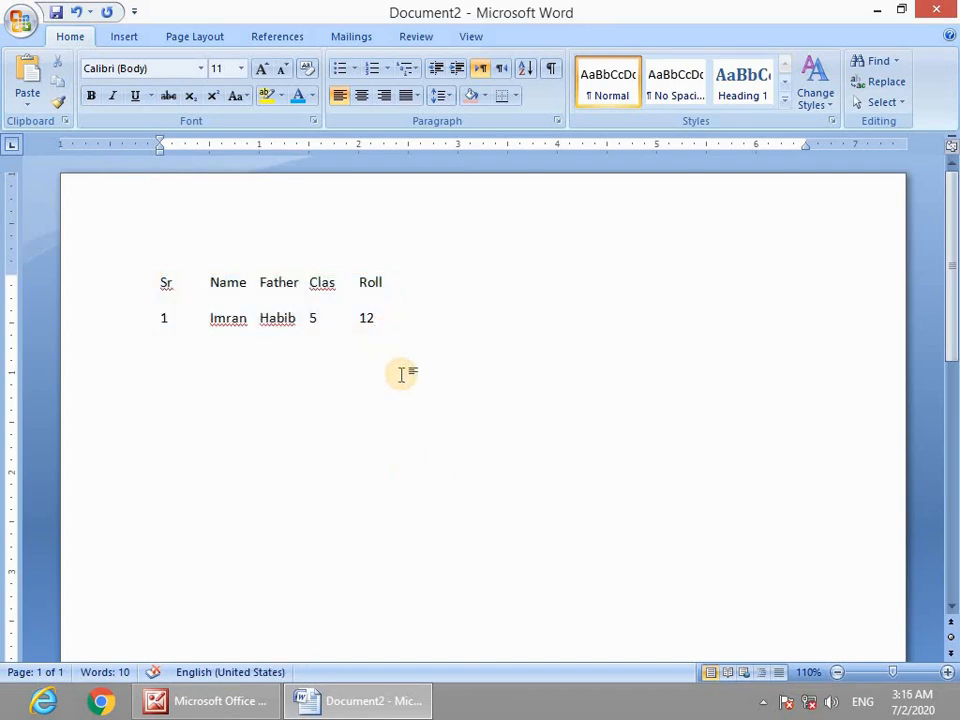
pyautogui.moveTo(390, 347); pyautogui.dragTo(107, 281)
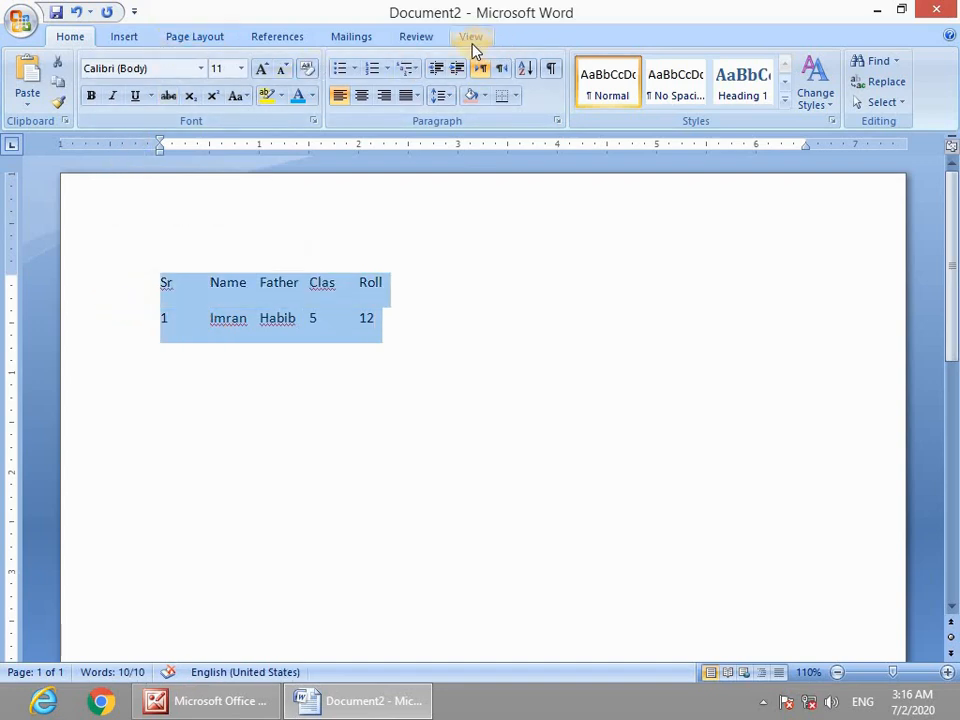
# Turn the two selected lines into a five-column, two-row table using Convert Text to Table.
pyautogui.click(136, 40)
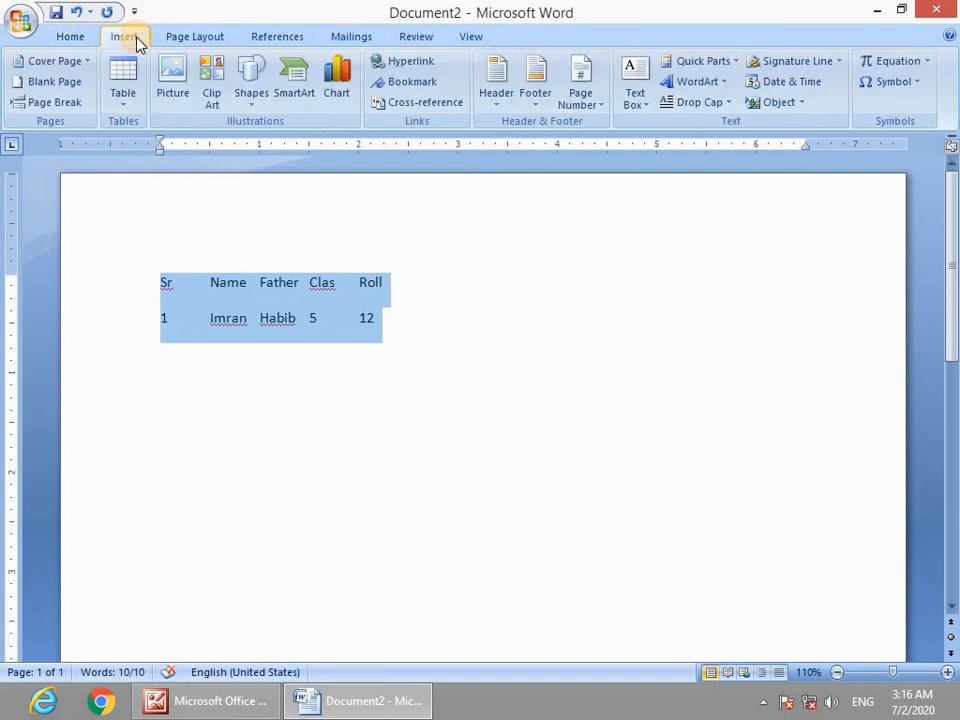
pyautogui.click(126, 104)
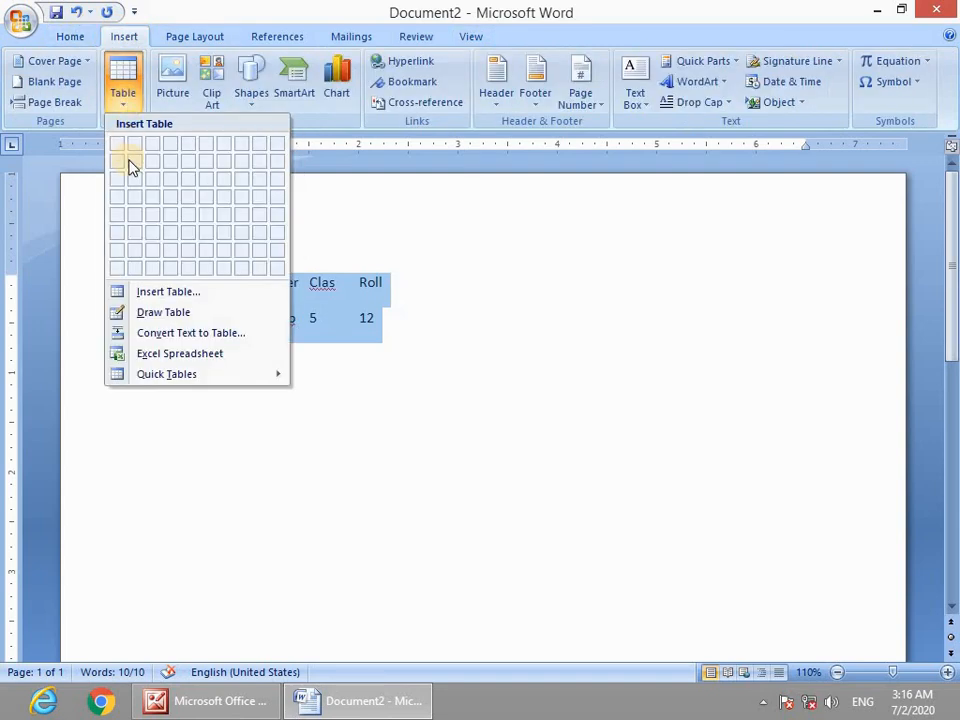
pyautogui.click(203, 343)
pyautogui.click(383, 472)
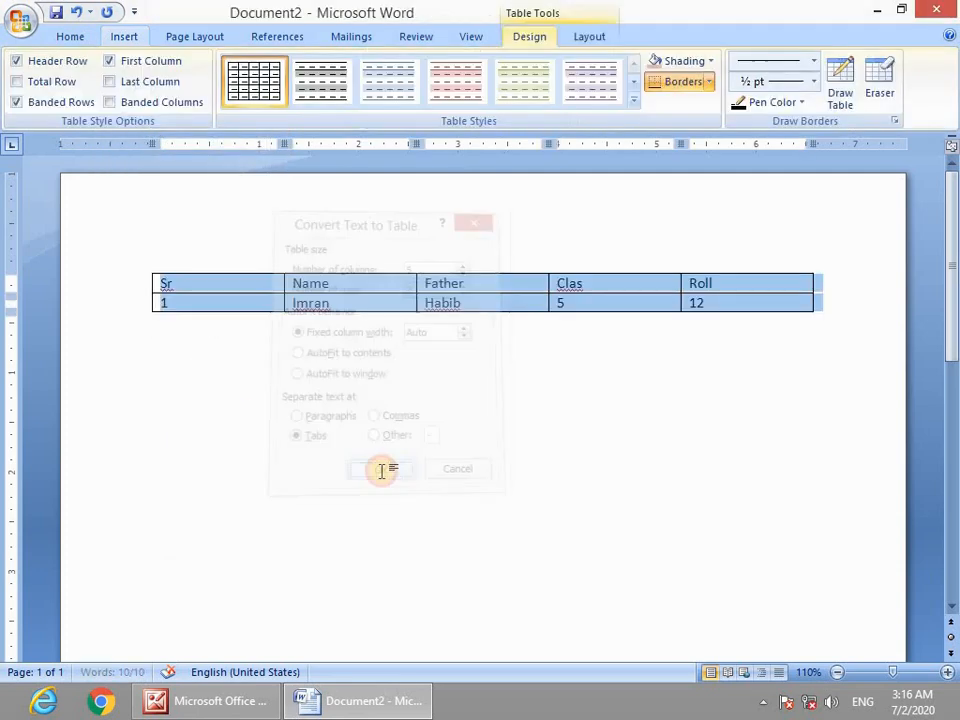
pyautogui.click(223, 317)
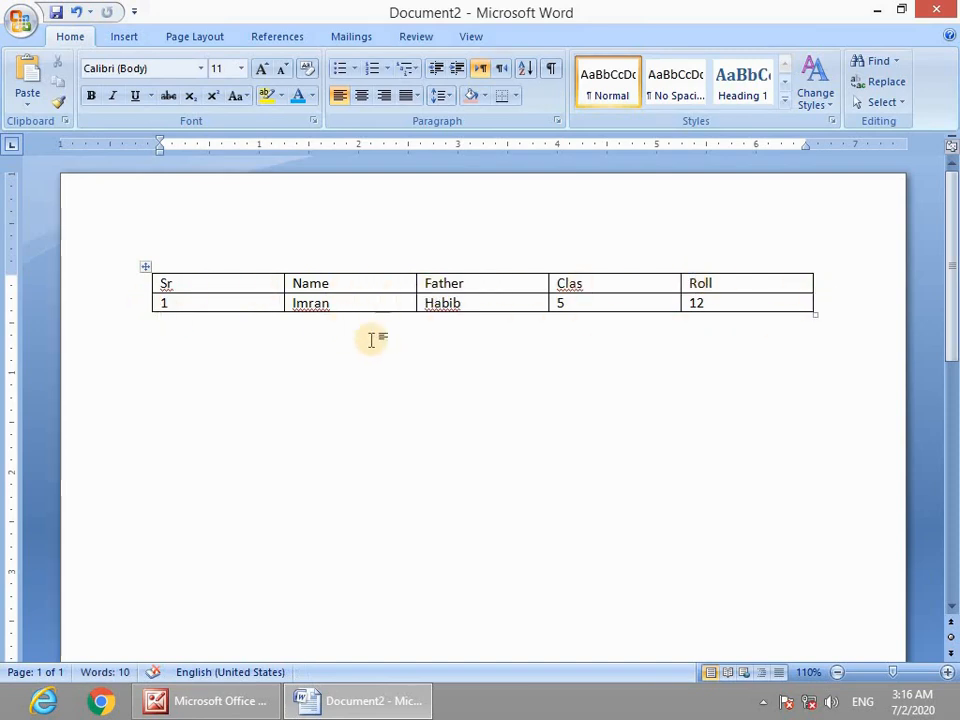
pyautogui.scroll(-10, 300, 467)
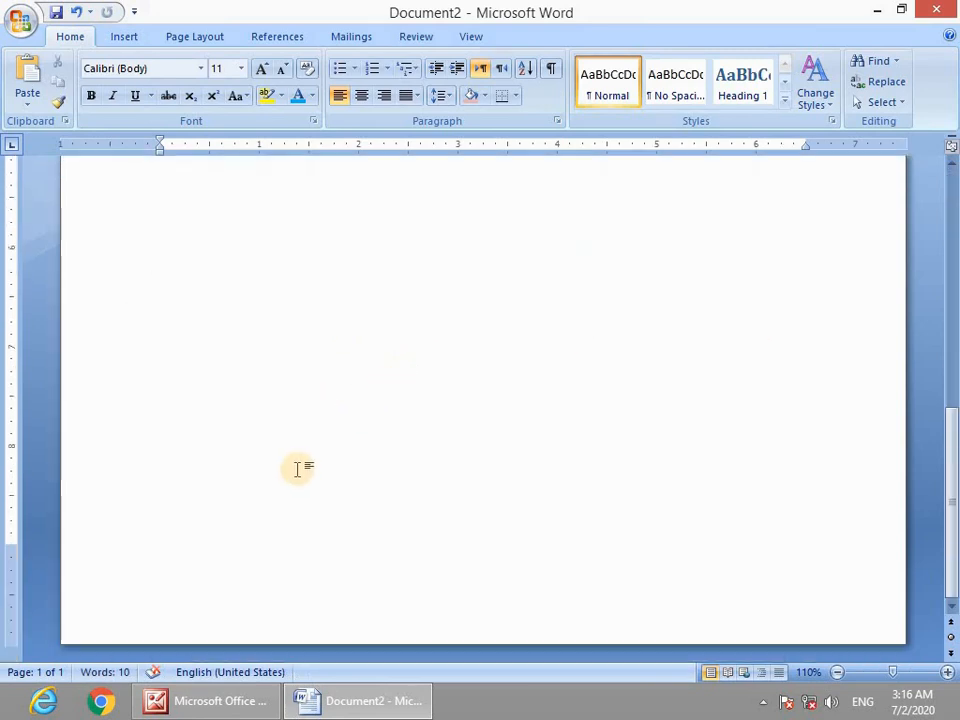
# Paste the list of table commands below the table.
pyautogui.scroll(10, 297, 467)
pyautogui.write('Delete Colum\tMerge Cell Delete Row\tAuto Fit Delete Table\tFormula Split Cell\tSplit Table Text Direction\tConvert to Text Table Border\tConvert to Table Cell Alignment Sort')
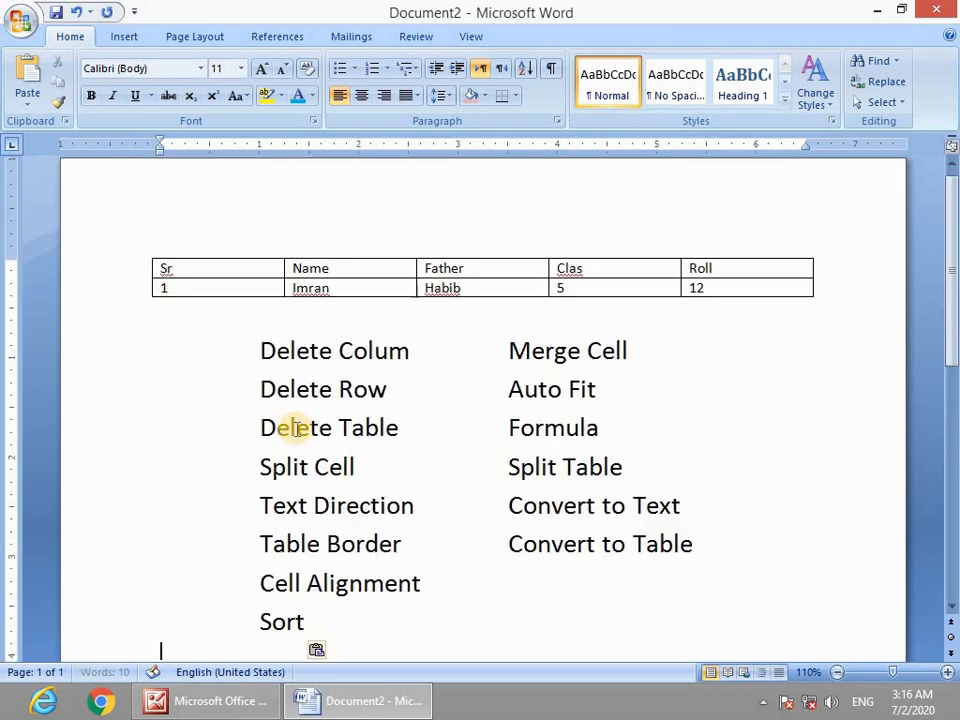
pyautogui.scroll(-3, 454, 463)
pyautogui.moveTo(351, 484); pyautogui.dragTo(236, 482)
pyautogui.scroll(3, 407, 468)
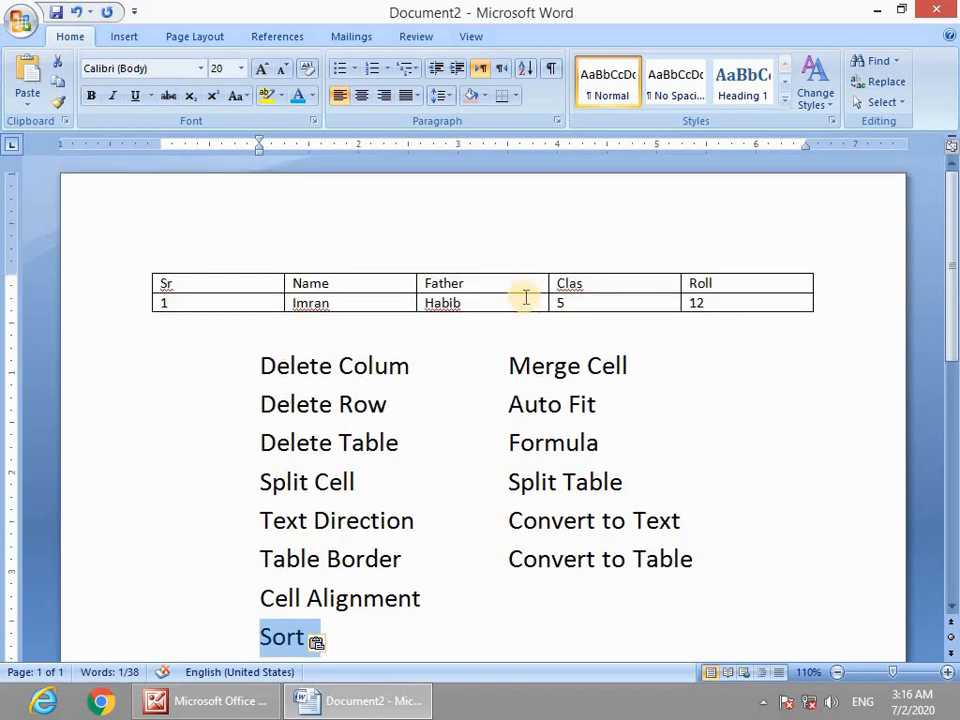
# Add empty rows to the end of the student table.
pyautogui.click(724, 302)
pyautogui.press('Tab')
pyautogui.press('Tab')
pyautogui.press('Tab')
pyautogui.press('Tab')
pyautogui.press('Tab')
pyautogui.press('Tab')
pyautogui.press('Tab')
pyautogui.press('Tab')
pyautogui.press('Tab')
pyautogui.press('Tab')
pyautogui.press('Tab')
pyautogui.press('Tab')
pyautogui.press('Tab')
pyautogui.press('Tab')
pyautogui.press('Tab')
pyautogui.press('Tab')
pyautogui.press('Tab')
pyautogui.press('Tab')
pyautogui.press('Tab')
pyautogui.press('Tab')
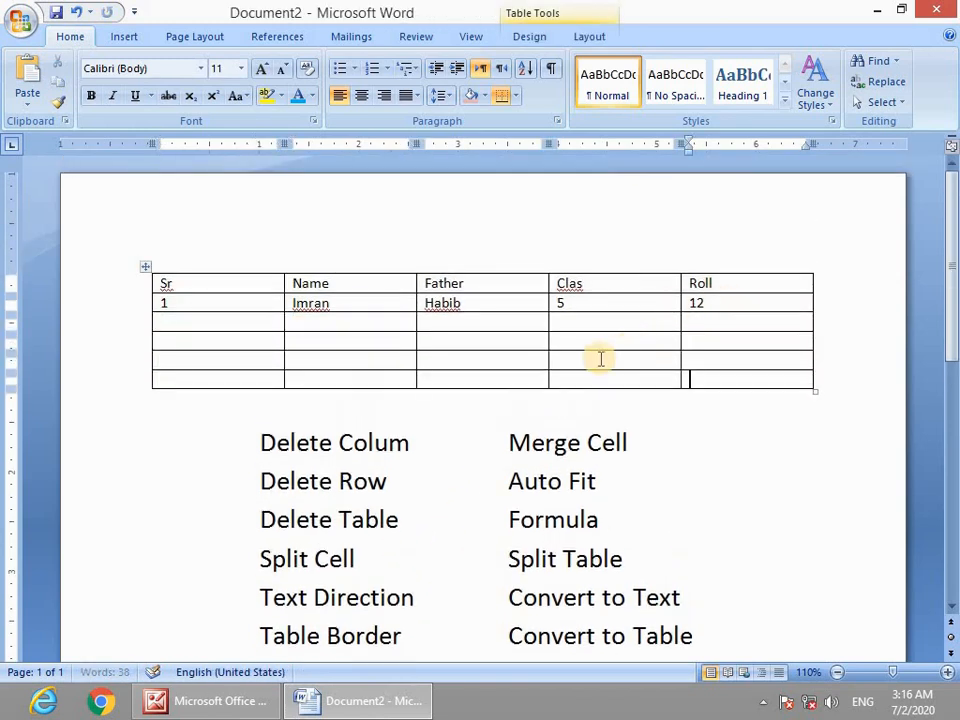
pyautogui.press('Tab')
pyautogui.press('Tab')
pyautogui.press('Tab')
pyautogui.press('Tab')
pyautogui.press('Tab')
pyautogui.press('Tab')
pyautogui.press('Tab')
pyautogui.press('Tab')
pyautogui.press('Tab')
pyautogui.press('Tab')
pyautogui.click(204, 326)
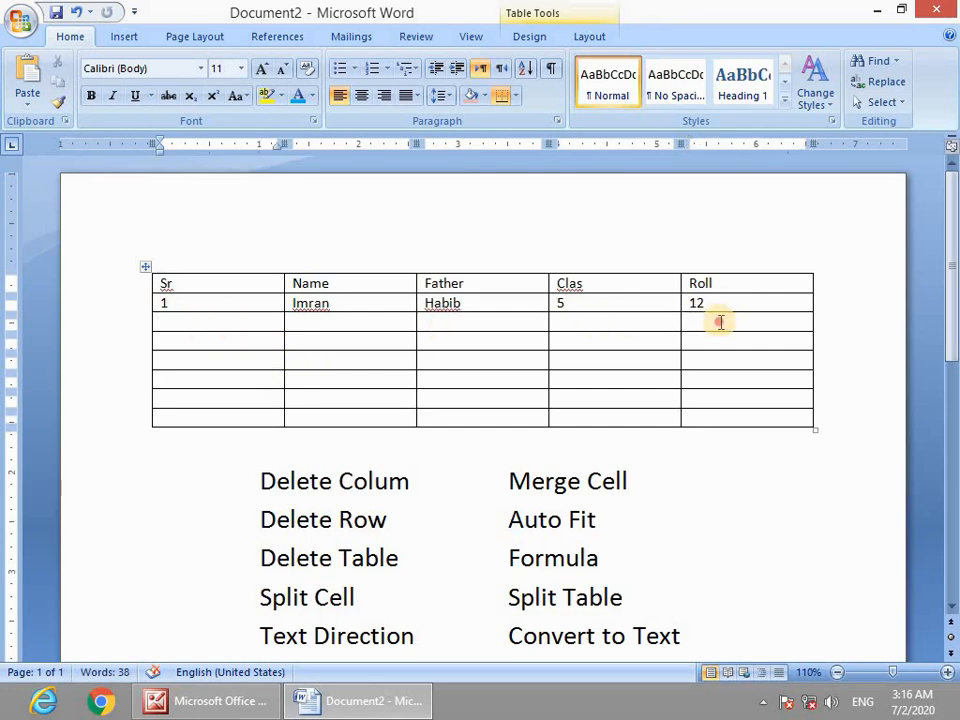
# Enter Roll values 54, 34, 44, 644, 746 and 7446 down the Roll column, then select the column.
pyautogui.click(720, 321)
pyautogui.write('54')
pyautogui.press('Down')
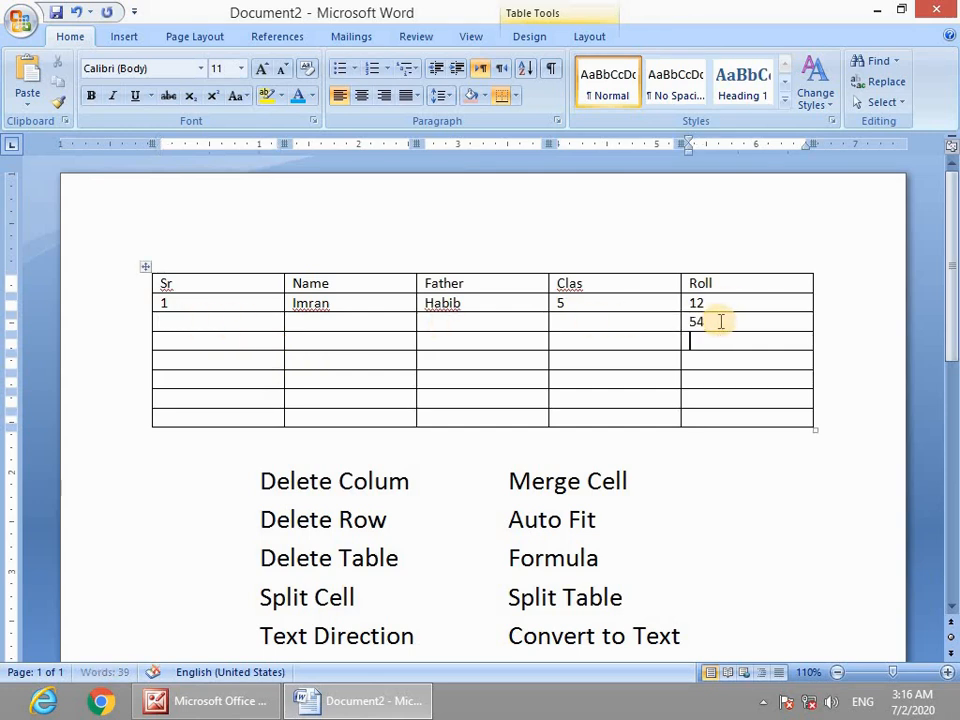
pyautogui.write('34')
pyautogui.press('Down')
pyautogui.write('44')
pyautogui.press('Down')
pyautogui.write('644')
pyautogui.press('Down')
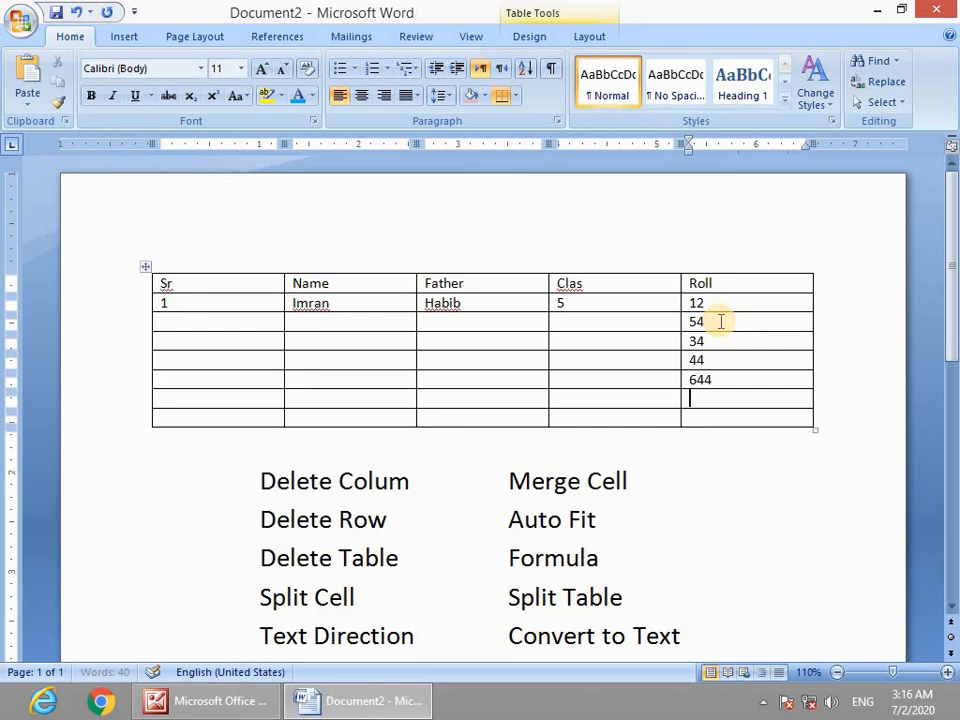
pyautogui.write('746')
pyautogui.press('Down')
pyautogui.write('7446')
pyautogui.press('Down')
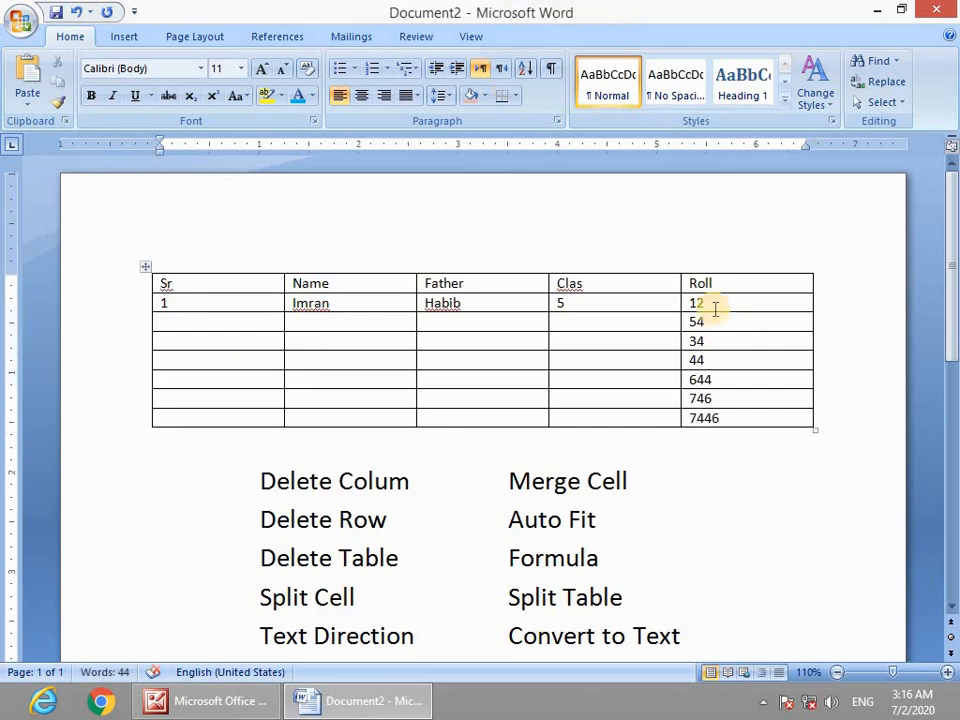
pyautogui.moveTo(720, 309); pyautogui.dragTo(728, 418)
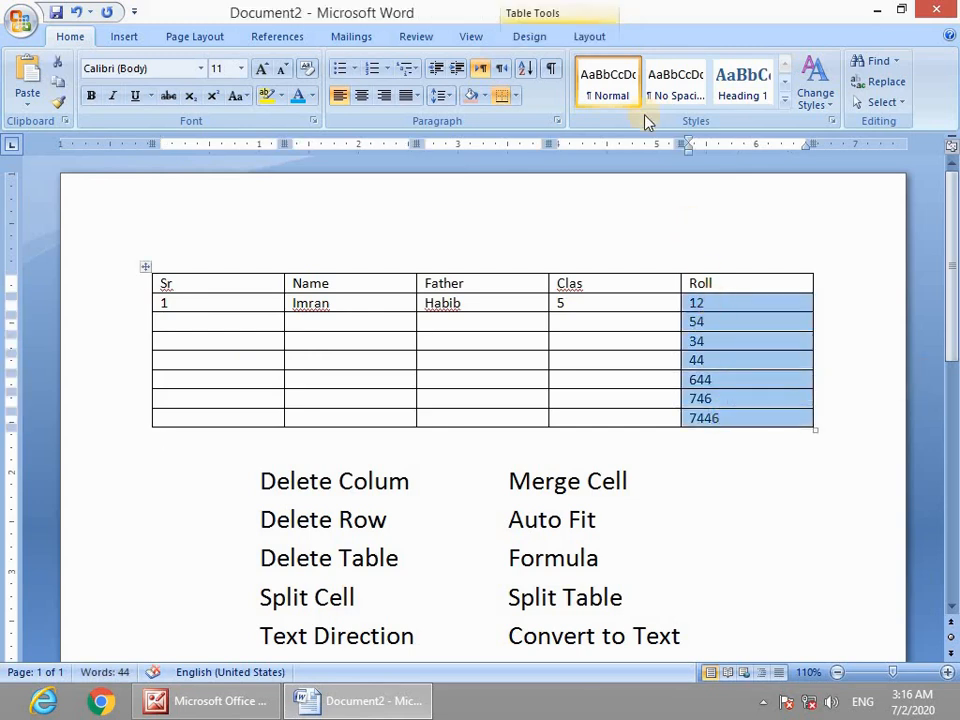
# Sort the table by Column 5 as Number, ascending, giving 12, 34, 44, 54, 644, 746, 7446.
pyautogui.click(585, 38)
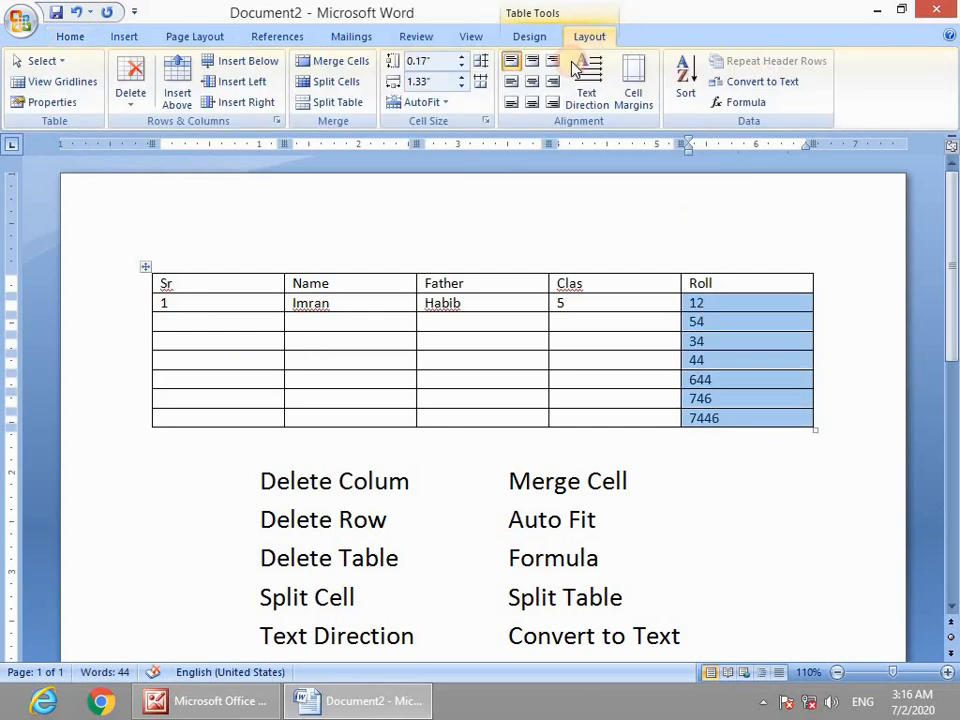
pyautogui.click(690, 85)
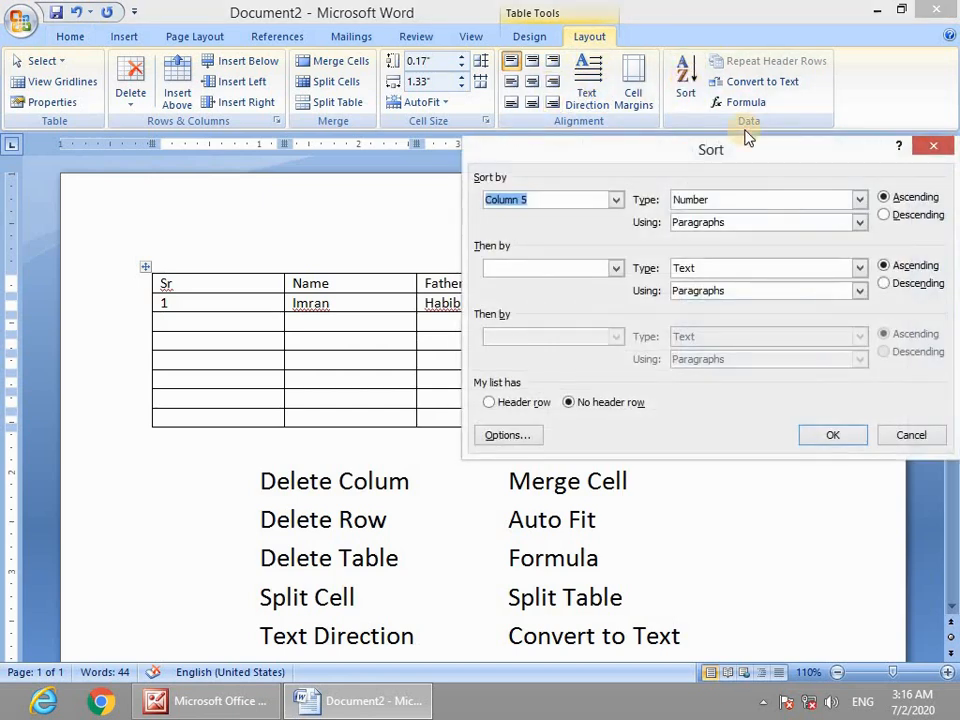
pyautogui.moveTo(771, 156); pyautogui.dragTo(439, 174)
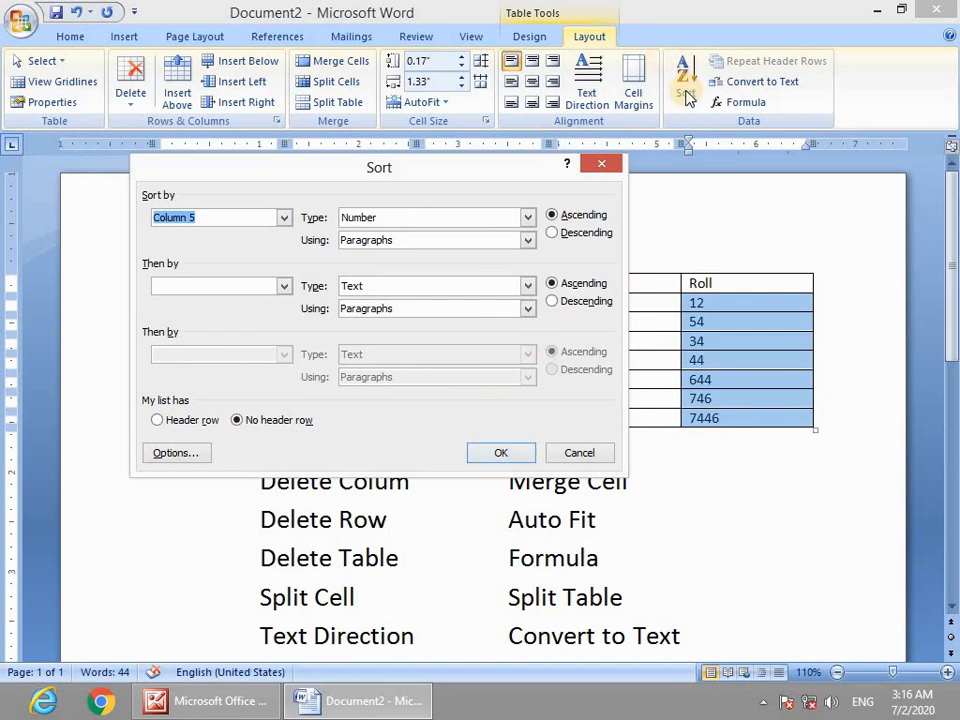
pyautogui.click(500, 453)
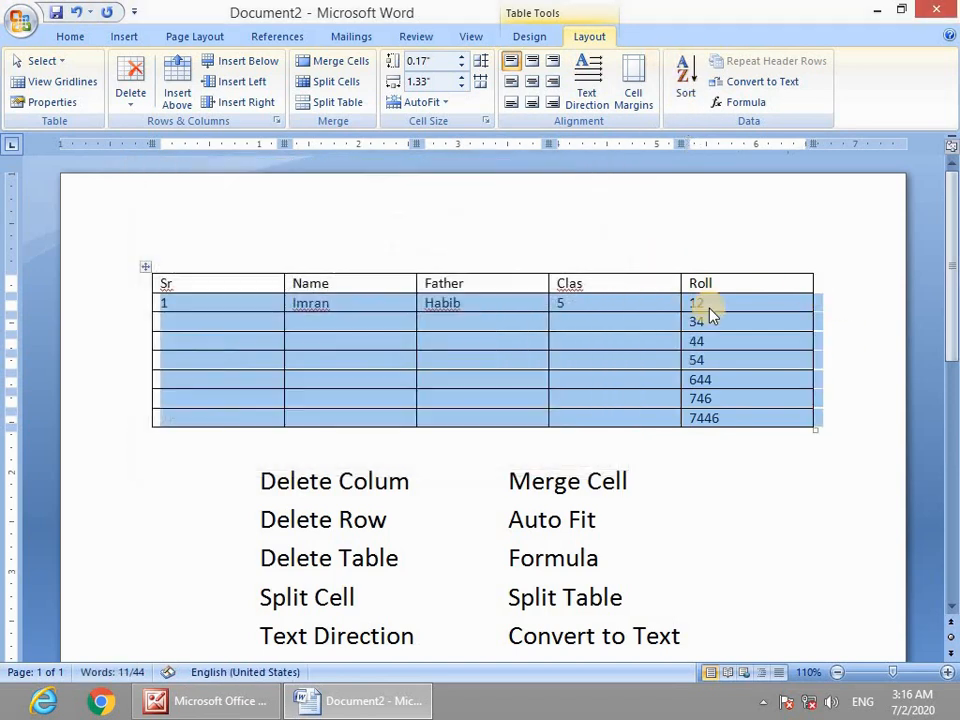
pyautogui.click(707, 306)
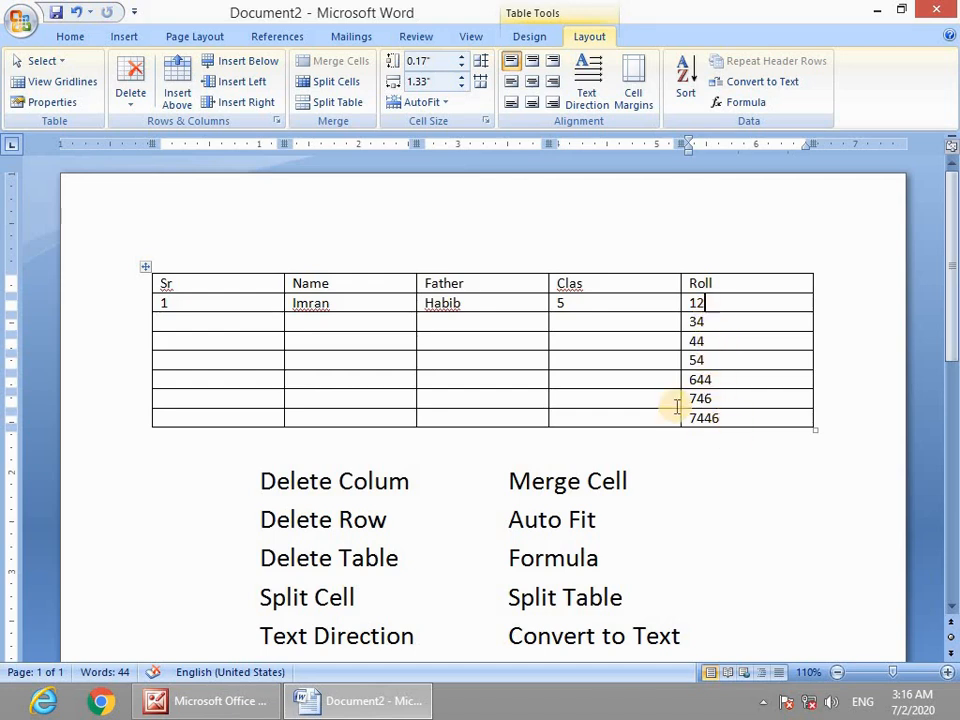
pyautogui.scroll(-5, 676, 406)
pyautogui.moveTo(326, 514); pyautogui.dragTo(243, 514)
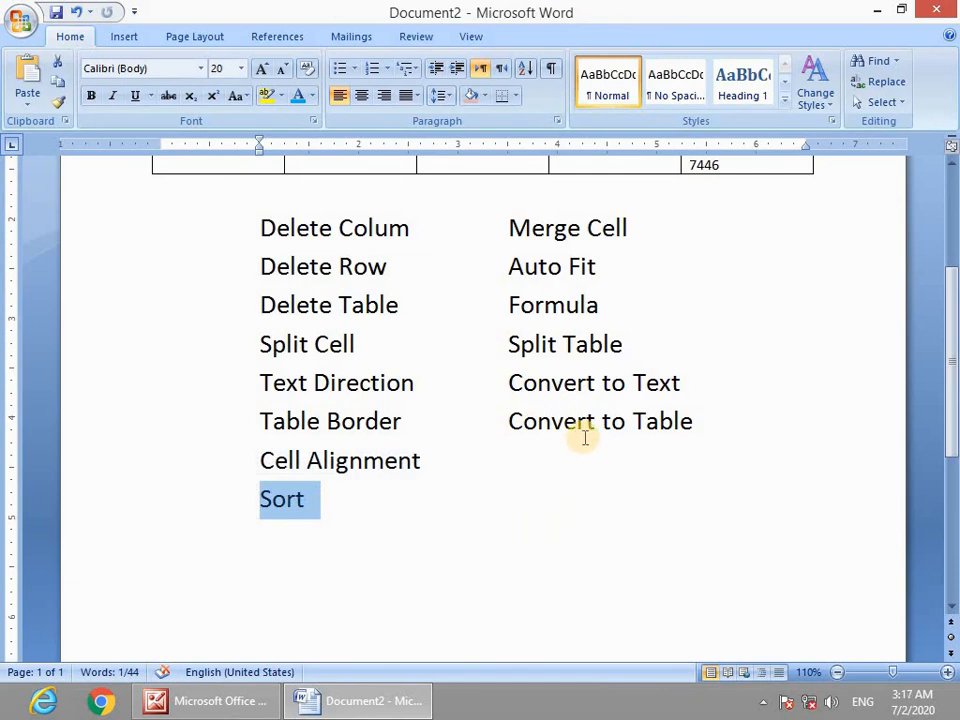
pyautogui.scroll(2, 585, 437)
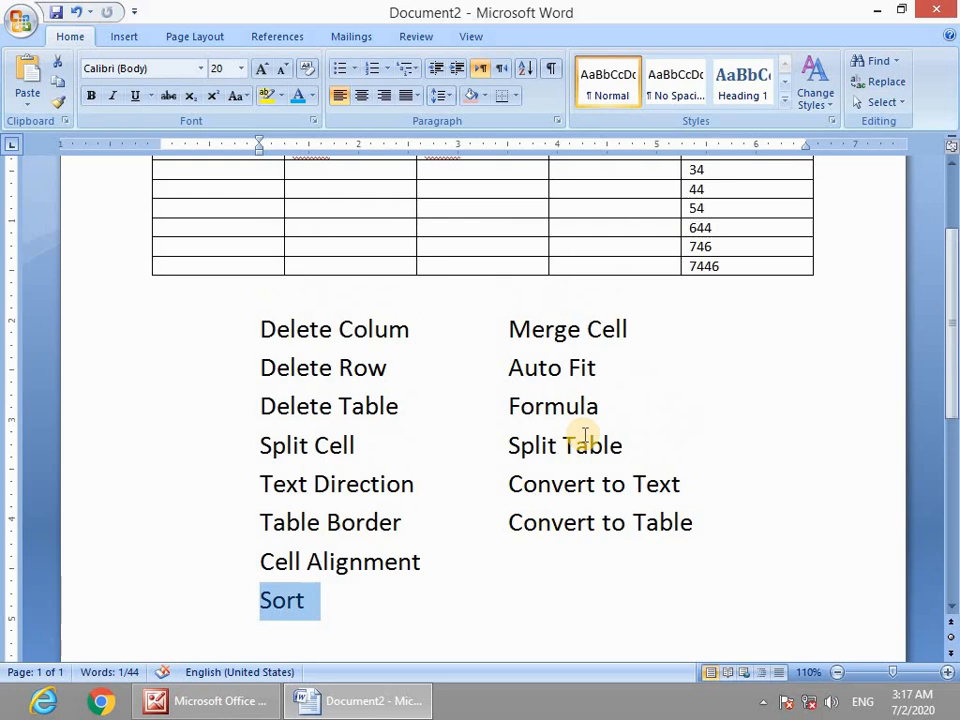